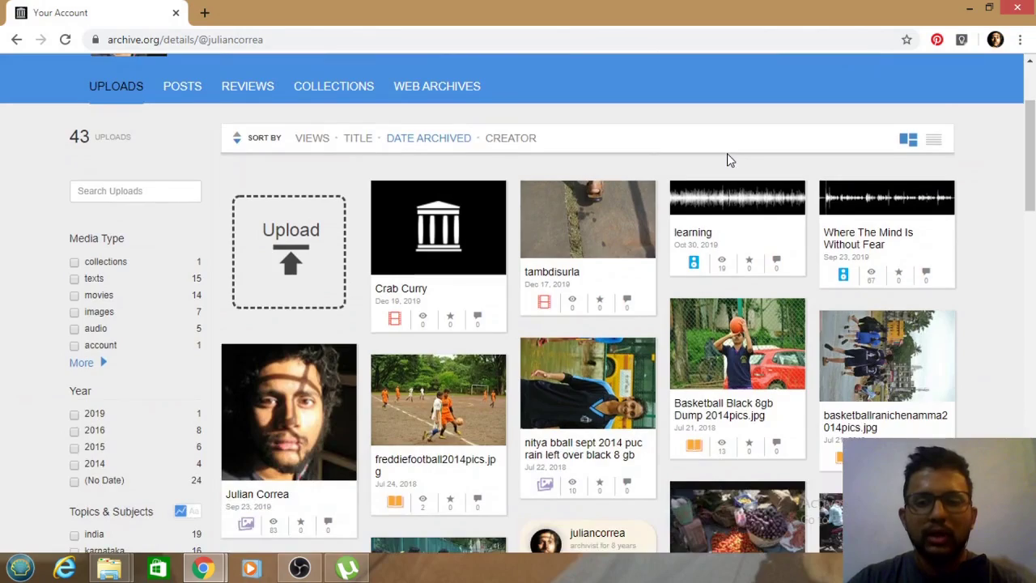
# Step: Look through the uploaded items on the Internet Archive account page
pyautogui.scroll(-3, 738, 163)
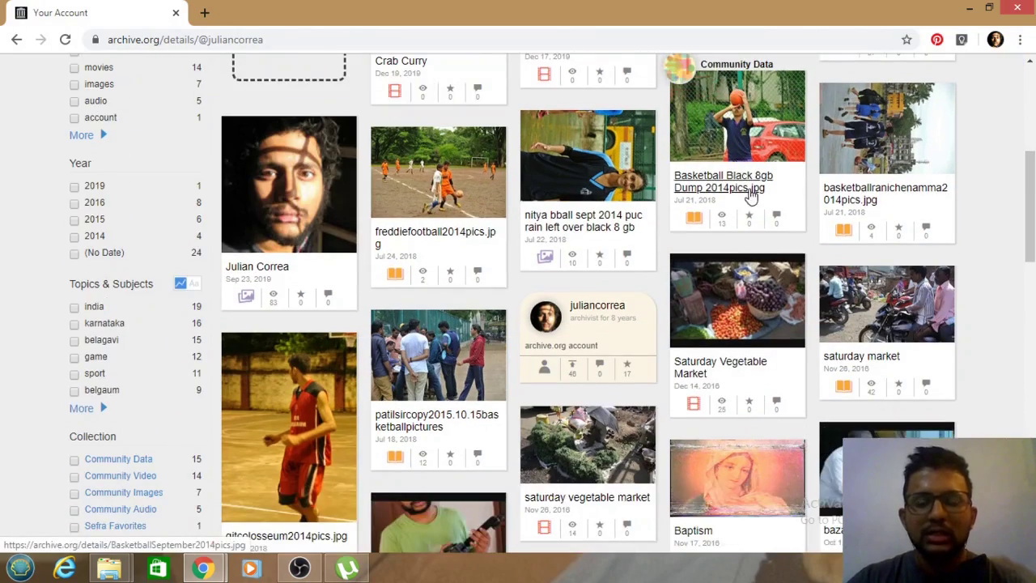
pyautogui.scroll(-2, 748, 197)
pyautogui.scroll(-5, 748, 197)
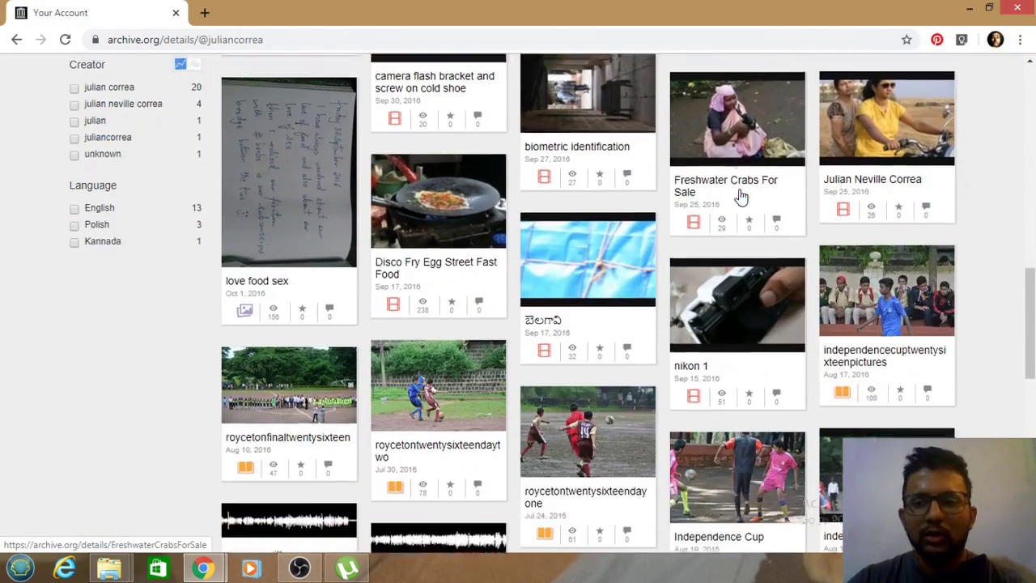
pyautogui.scroll(12, 738, 200)
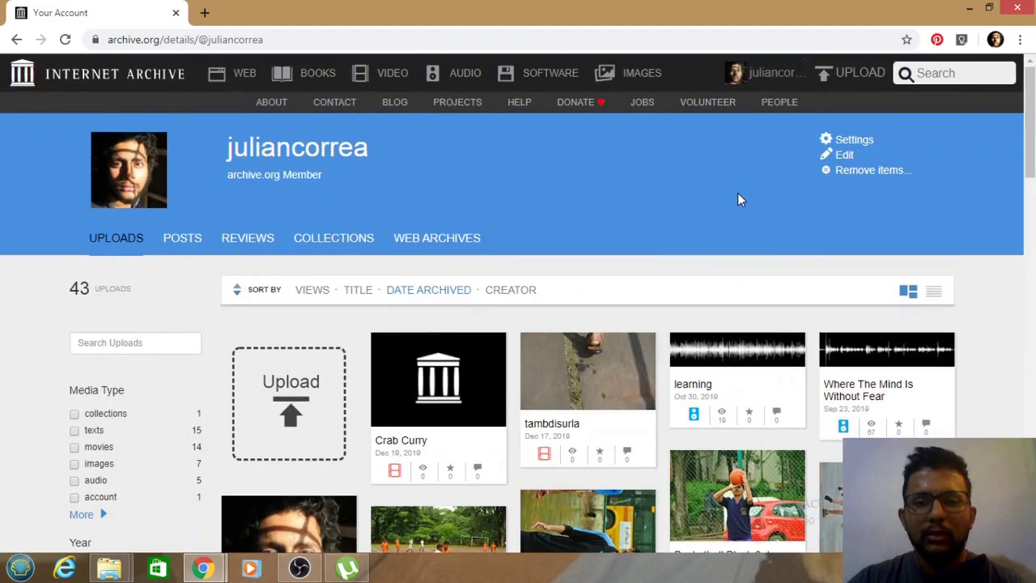
pyautogui.scroll(-2, 737, 194)
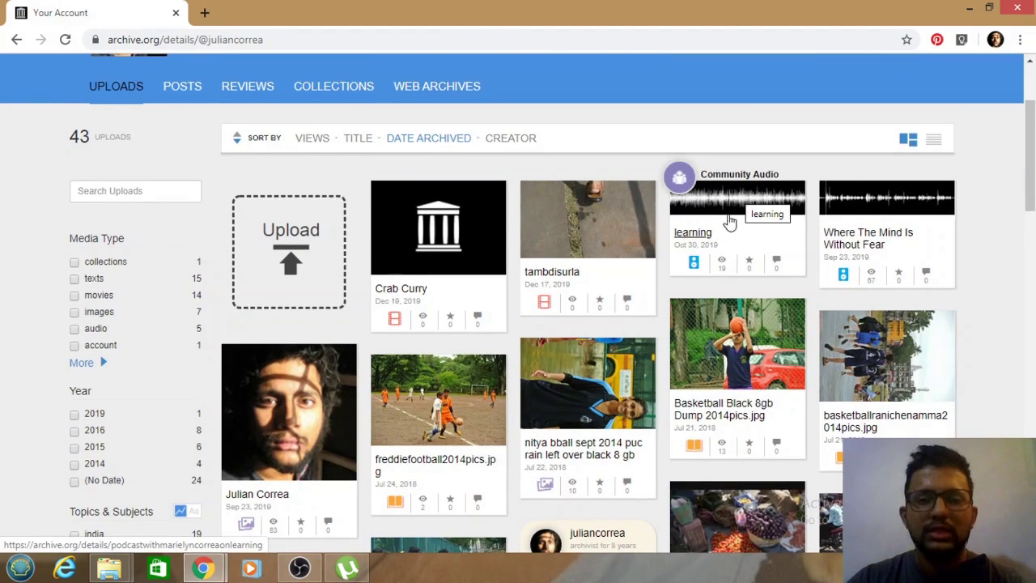
pyautogui.scroll(3, 733, 212)
pyautogui.scroll(-1, 730, 213)
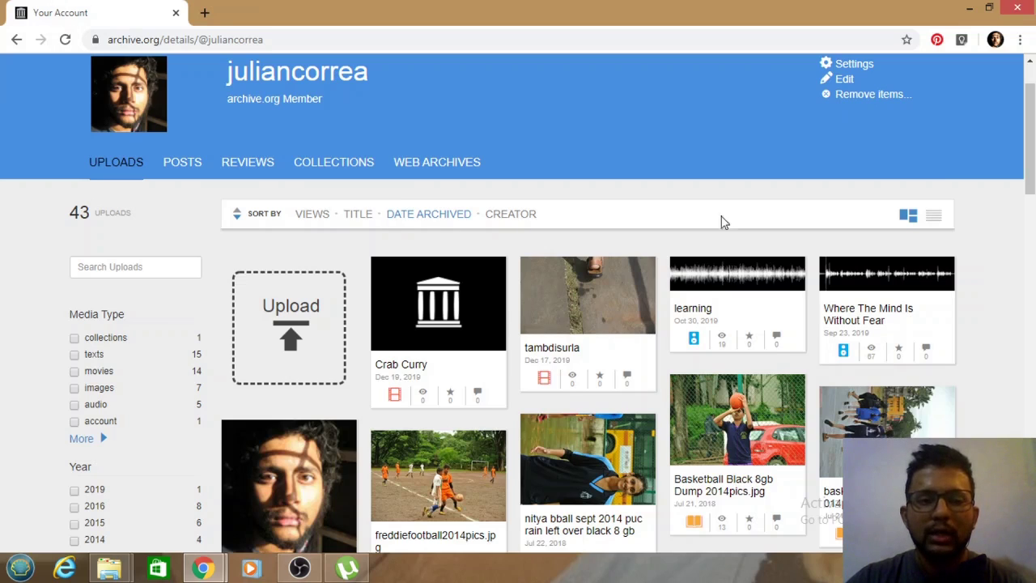
# Step: Open the Internet Archive upload page and pick the crab curry video from New Volume (H:) in the file chooser
pyautogui.click(295, 323)
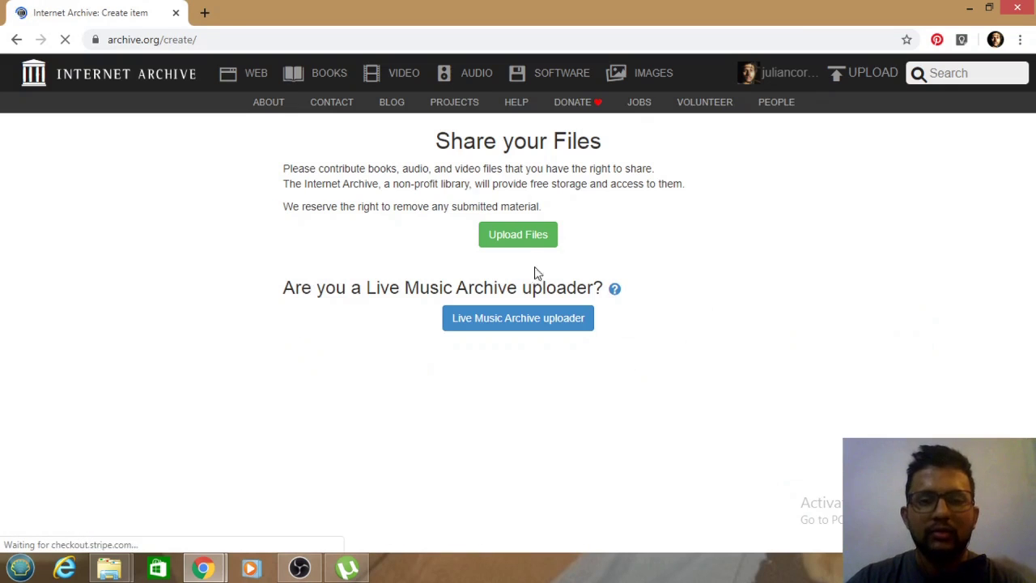
pyautogui.click(524, 241)
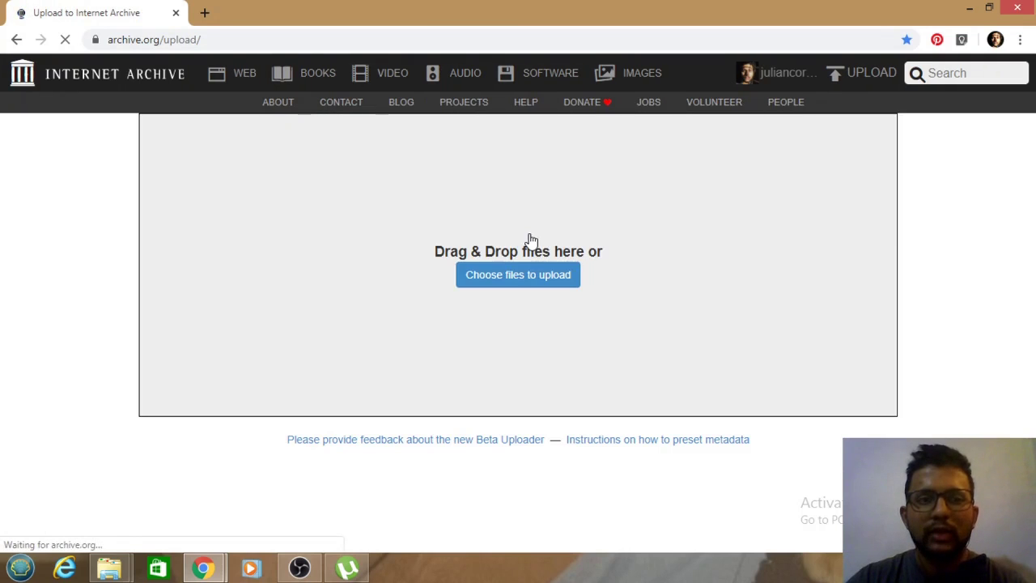
pyautogui.click(517, 278)
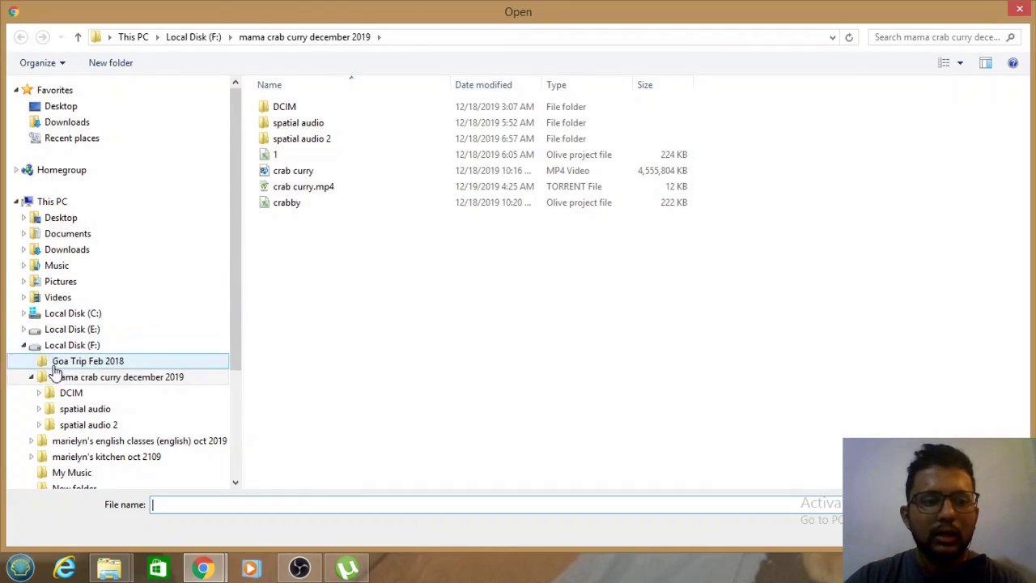
pyautogui.moveTo(235, 301); pyautogui.dragTo(236, 432)
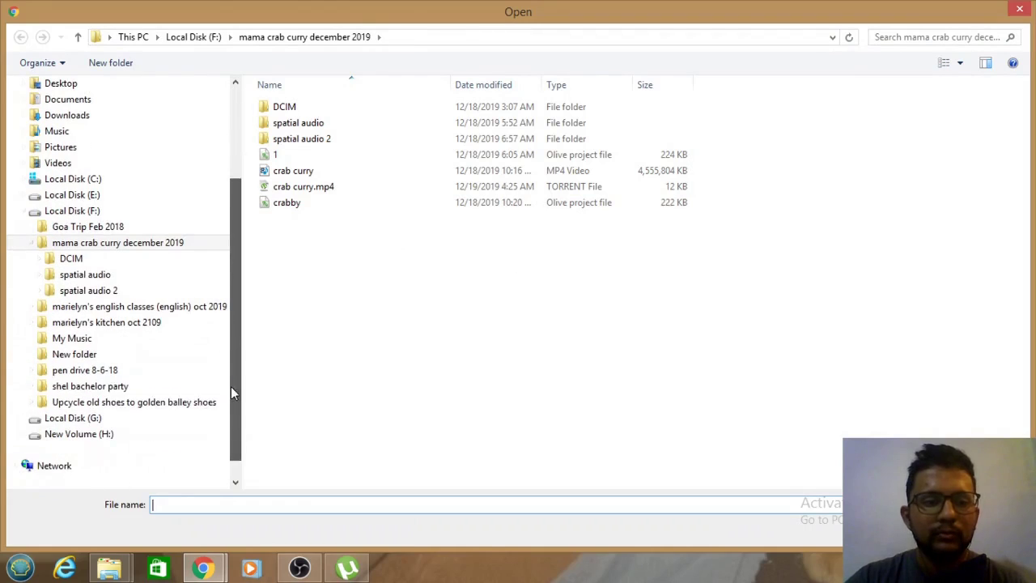
pyautogui.click(107, 441)
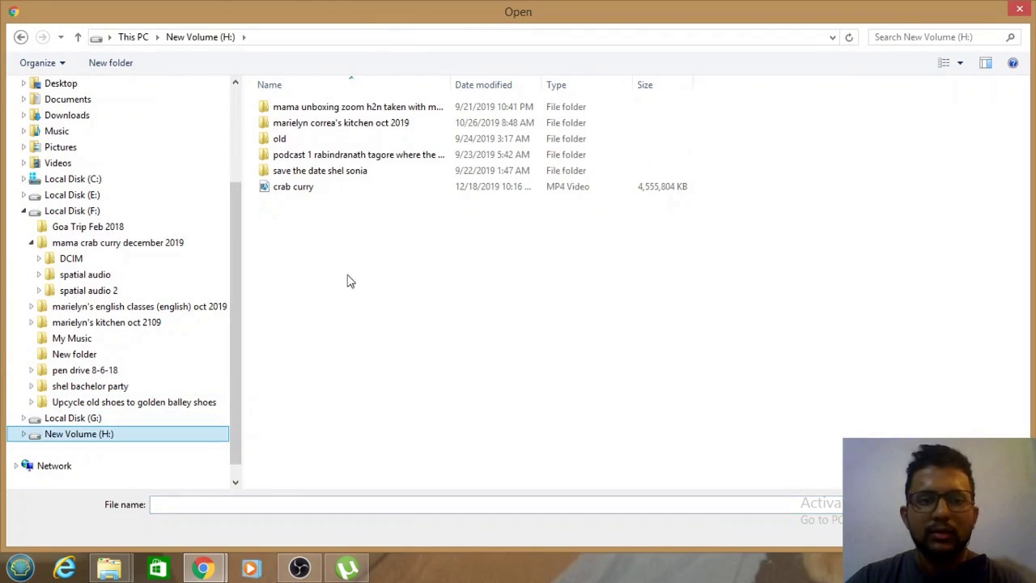
pyautogui.click(307, 191)
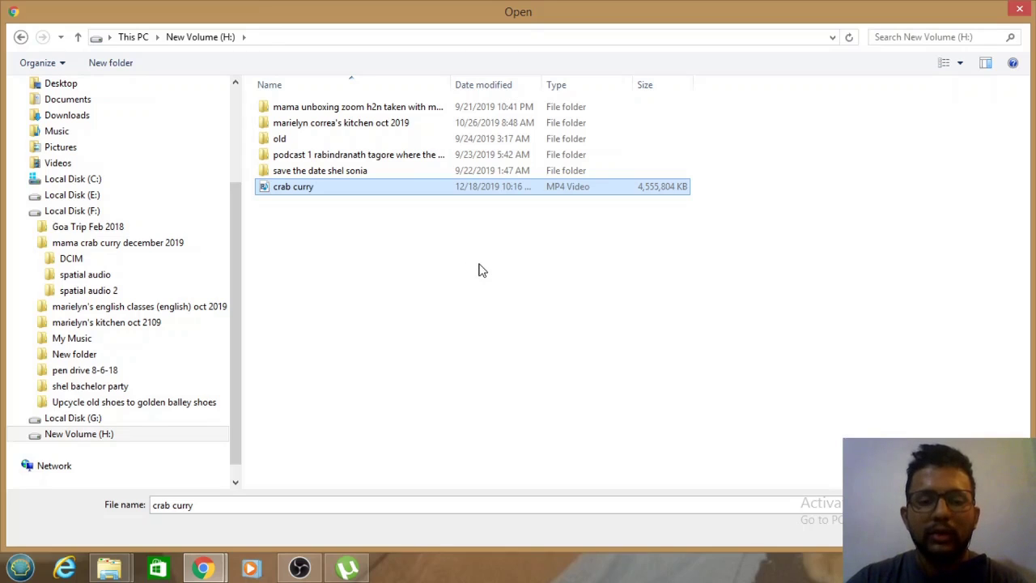
# Step: Switch to µTorrent and start a new torrent with crab curry.mp4 from New Volume (H:) as the source
pyautogui.click(348, 567)
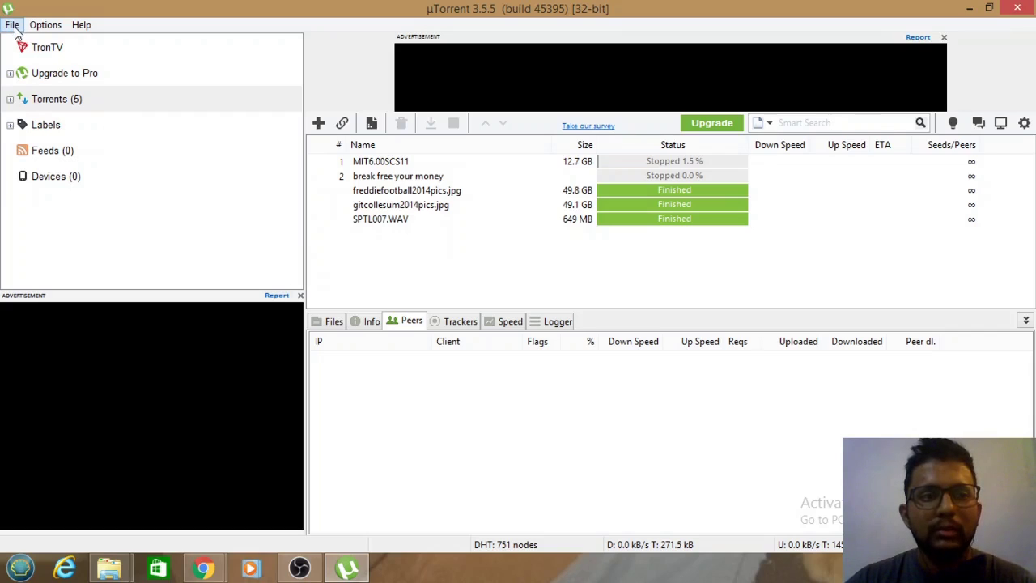
pyautogui.click(12, 25)
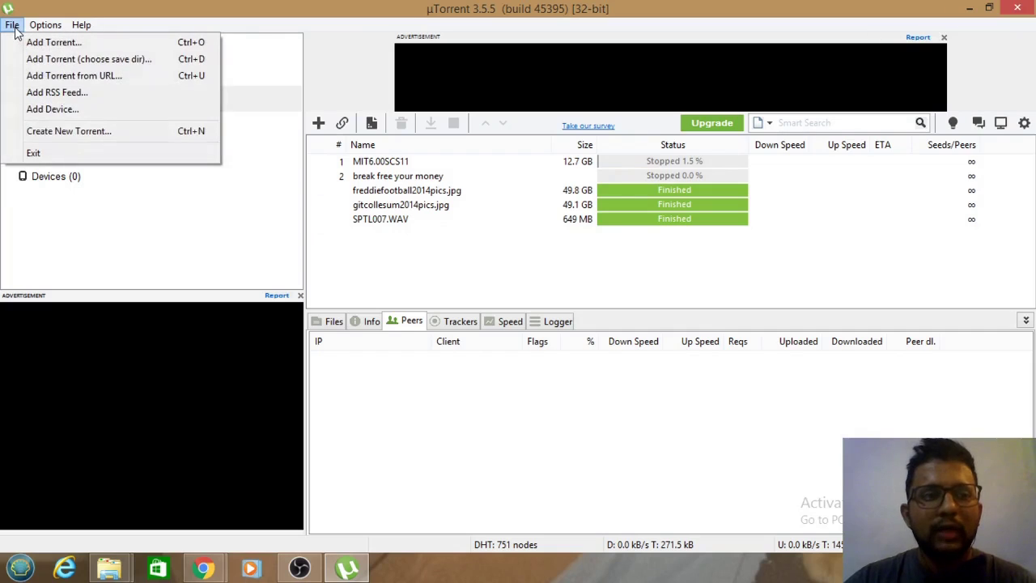
pyautogui.click(56, 138)
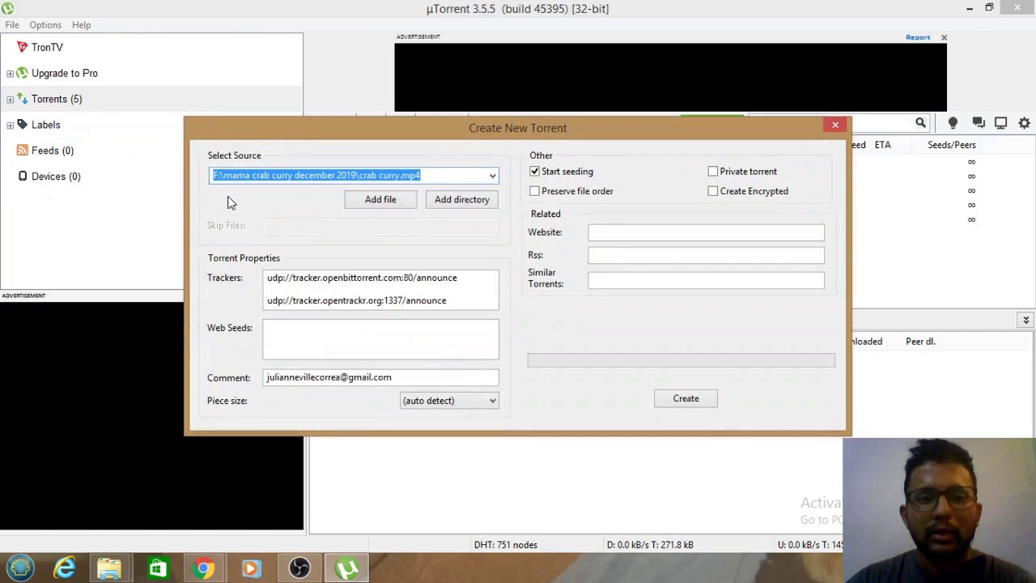
pyautogui.click(492, 175)
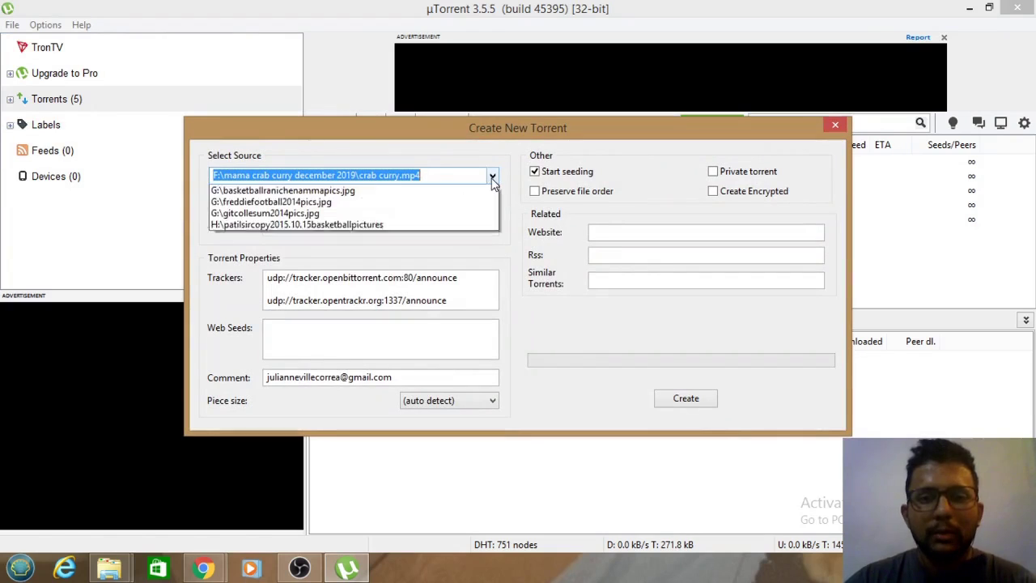
pyautogui.click(271, 259)
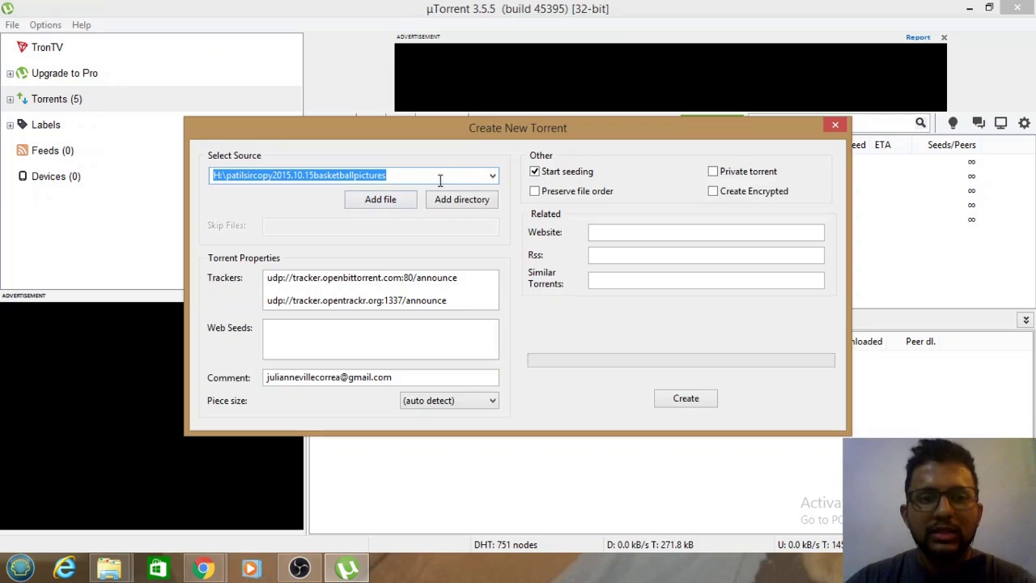
pyautogui.click(398, 202)
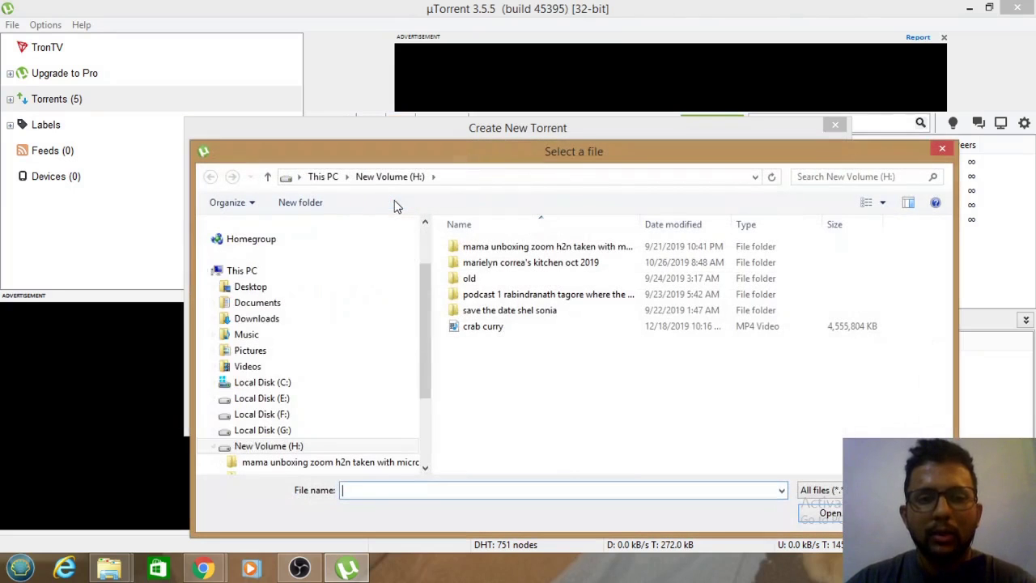
pyautogui.click(297, 448)
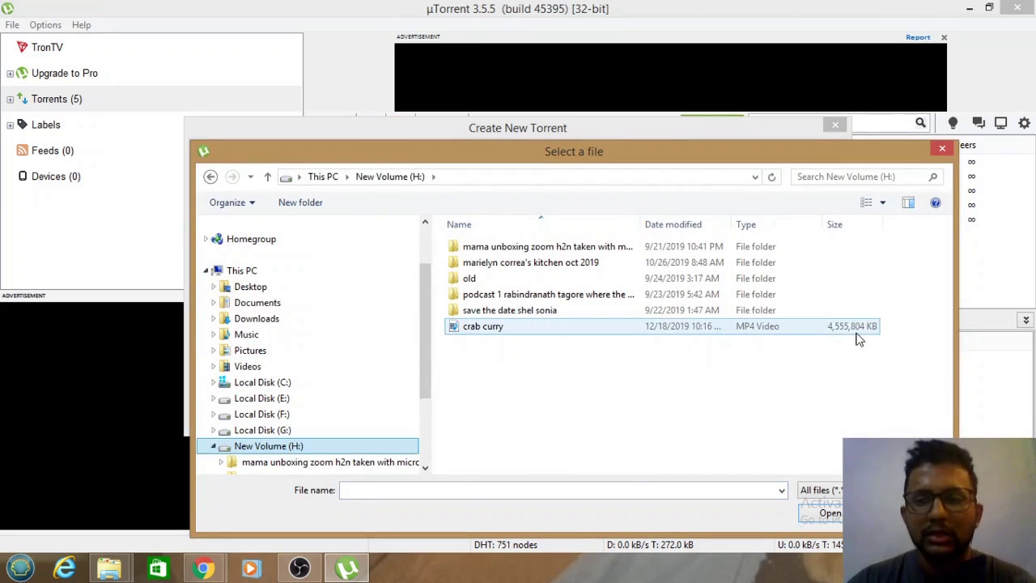
pyautogui.click(500, 332)
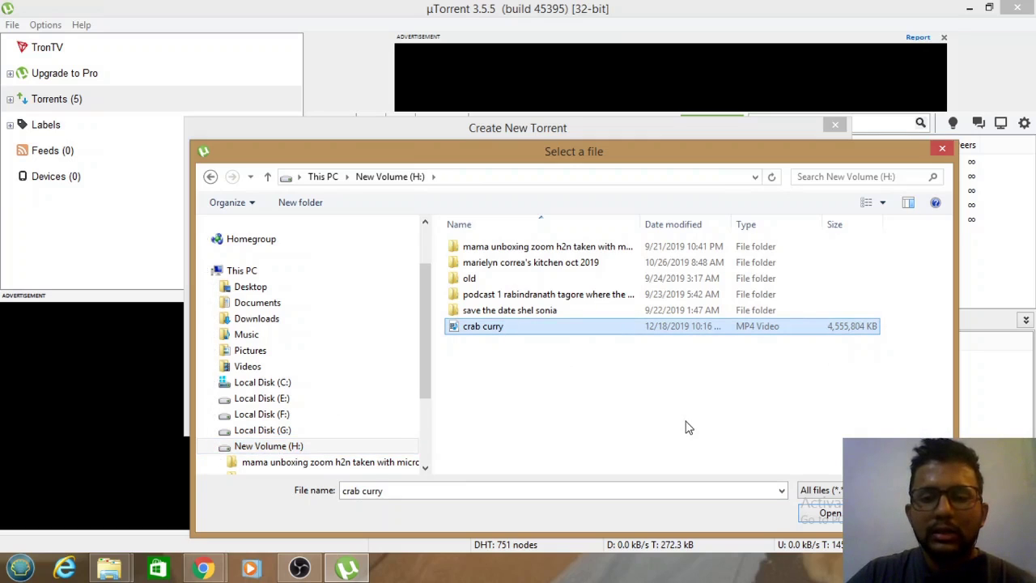
pyautogui.click(828, 513)
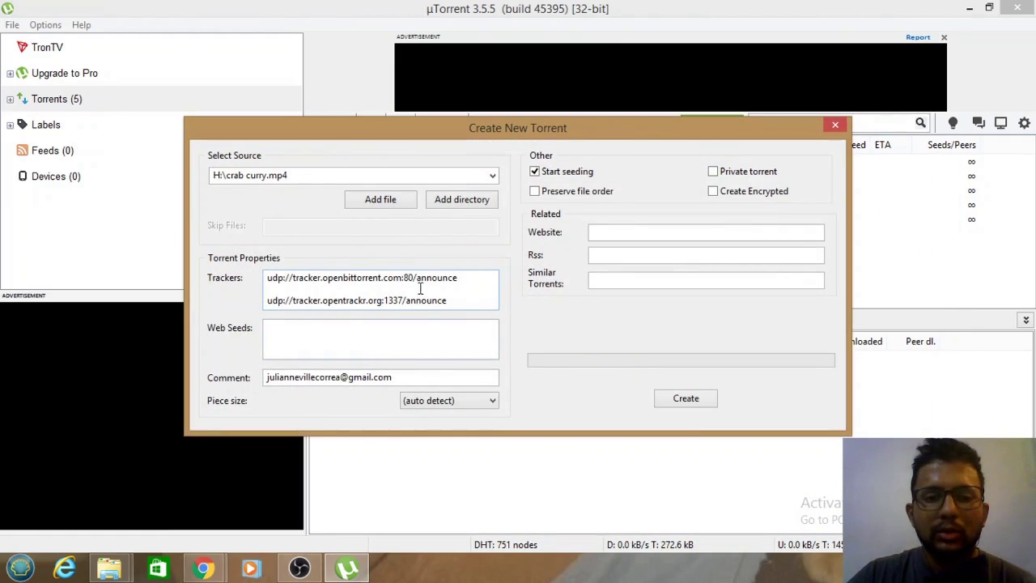
pyautogui.moveTo(472, 285); pyautogui.dragTo(470, 314)
pyautogui.click(466, 282)
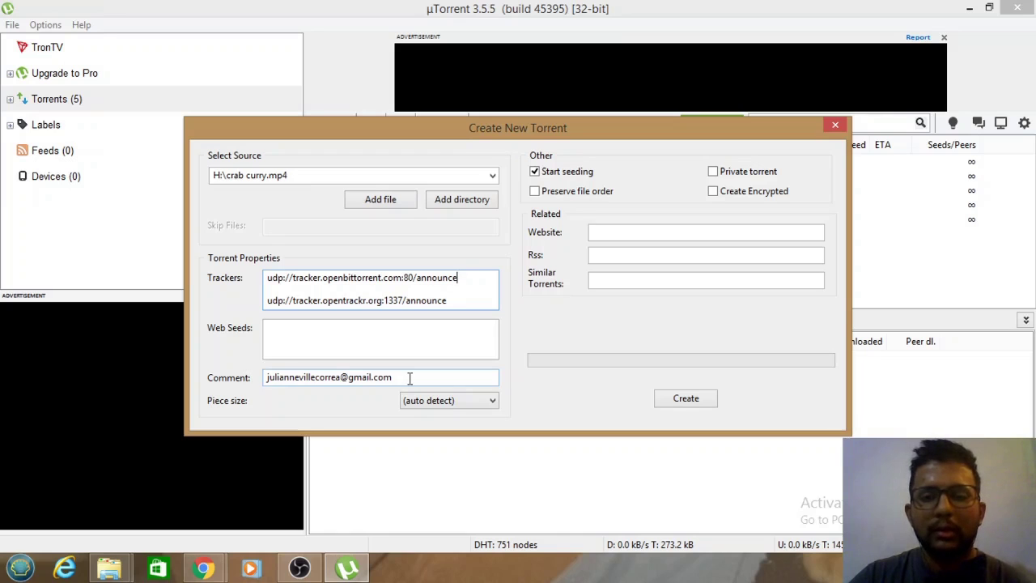
# Step: Switch to the Chrome window with the Internet Archive uploader and cancel its file chooser
pyautogui.click(606, 237)
pyautogui.moveTo(203, 567)
pyautogui.click(250, 502)
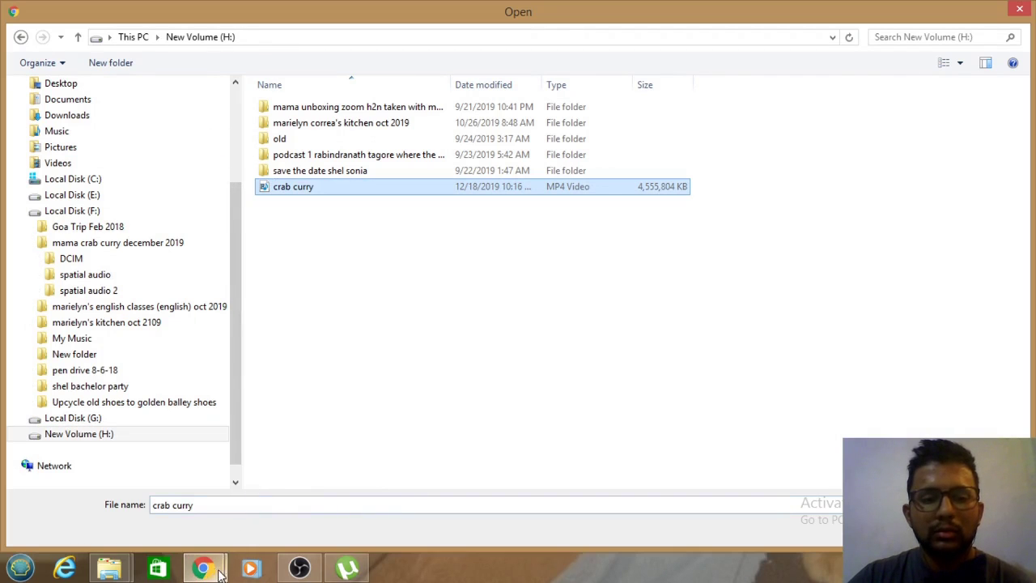
pyautogui.moveTo(204, 569)
pyautogui.click(149, 514)
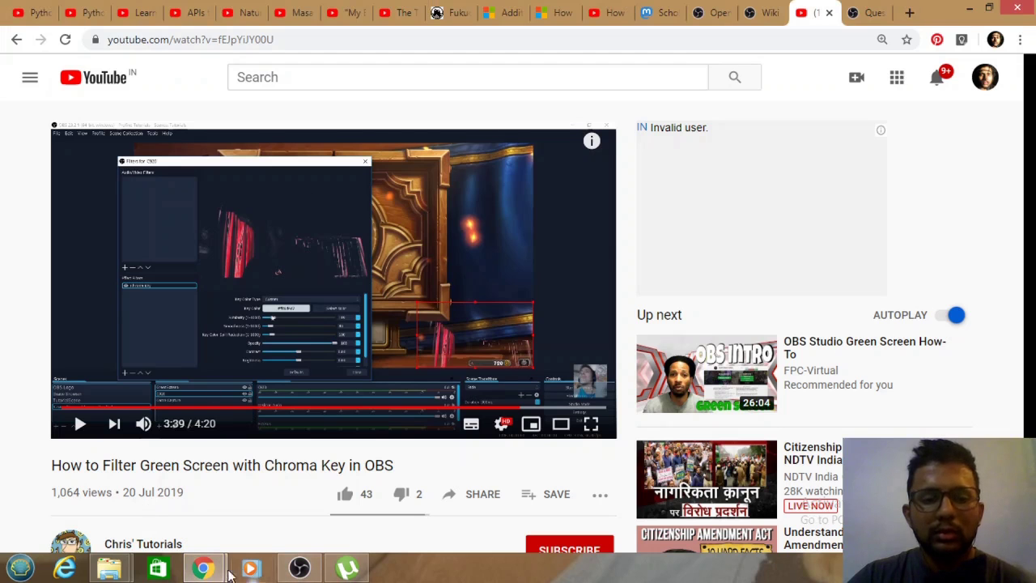
pyautogui.click(254, 518)
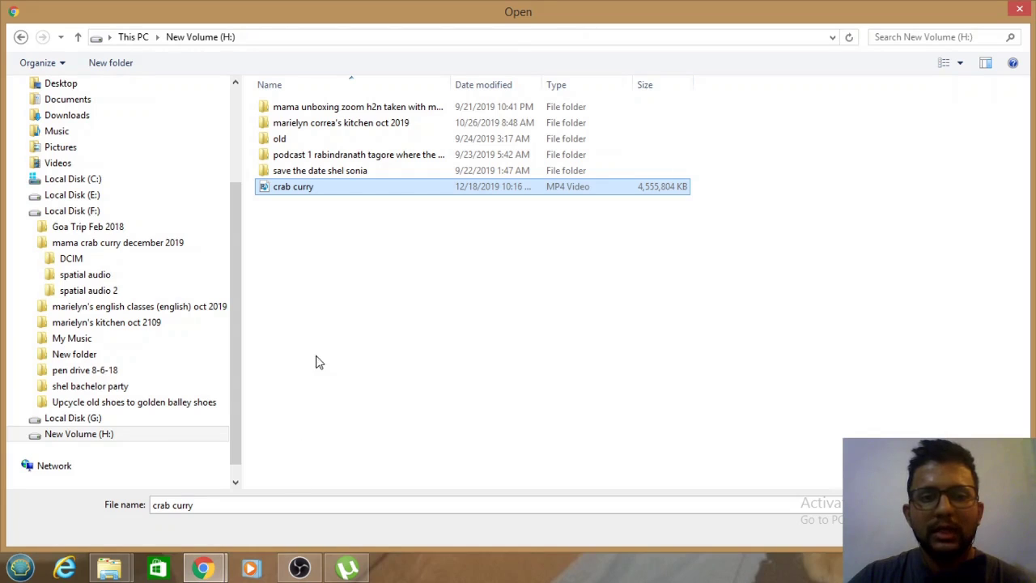
pyautogui.click(1021, 12)
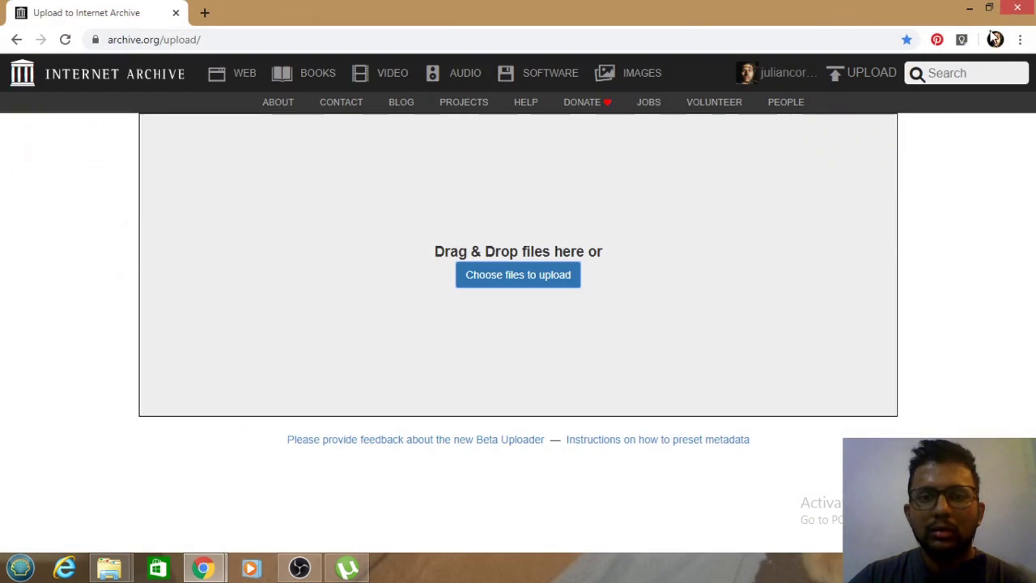
# Step: Open the personal Blogspot blog in a new browser tab and copy its web address
pyautogui.click(206, 14)
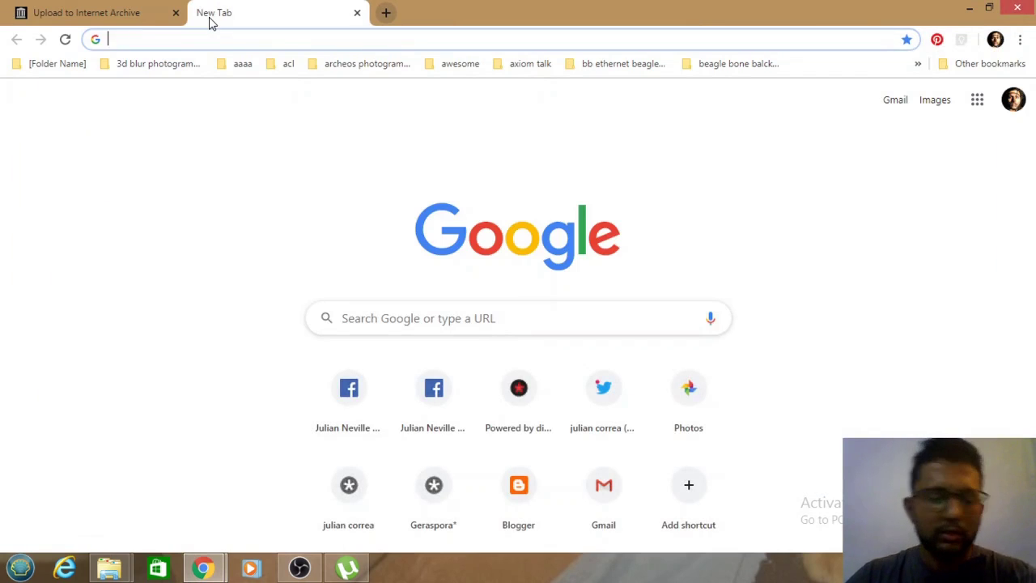
pyautogui.write('ju')
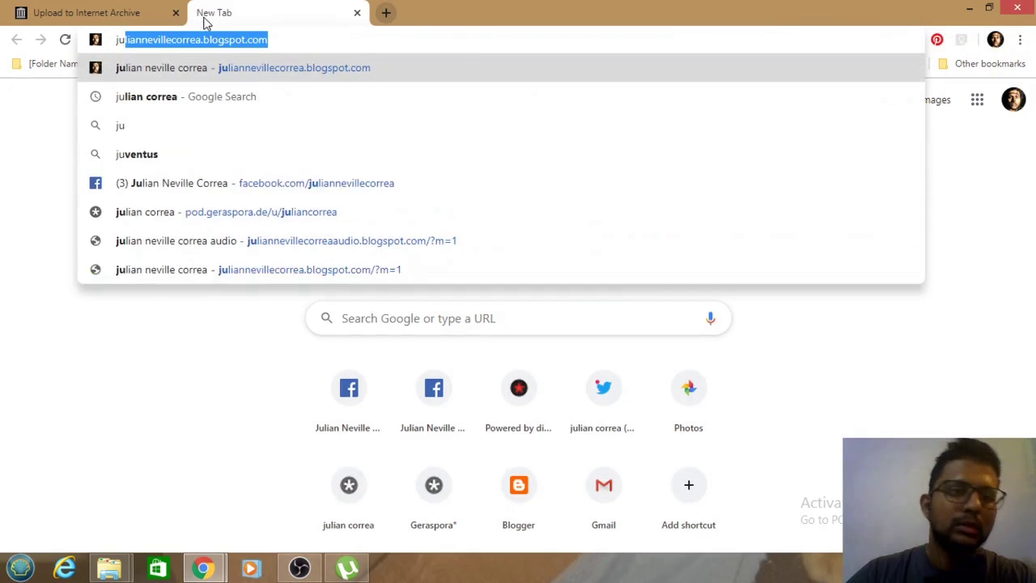
pyautogui.click(203, 70)
pyautogui.click(203, 40)
pyautogui.rightClick(204, 38)
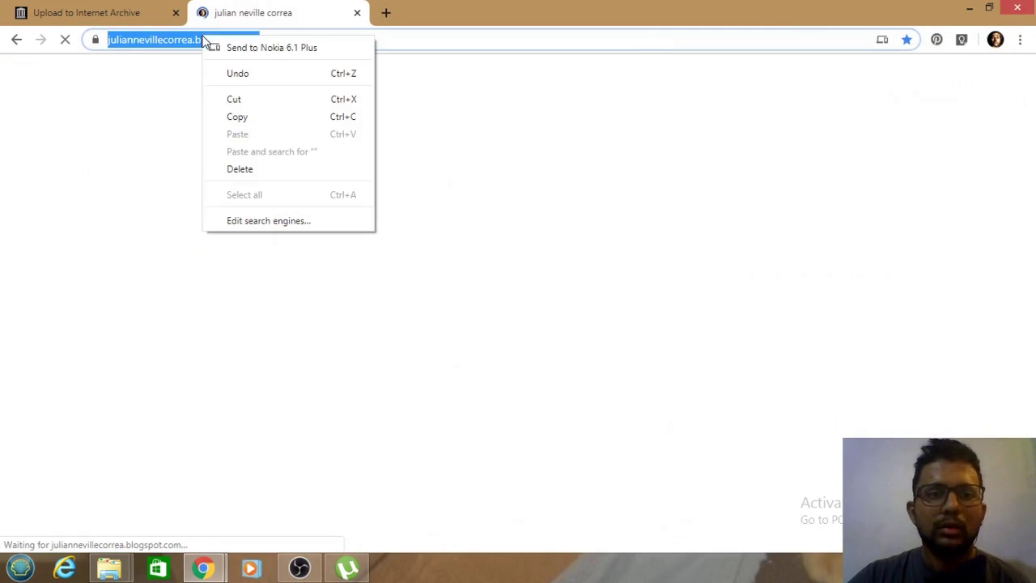
pyautogui.click(237, 117)
# Step: Switch to µTorrent and paste the copied blog address as the new torrent's related website
pyautogui.hotkey('ctrl', 'Tab')
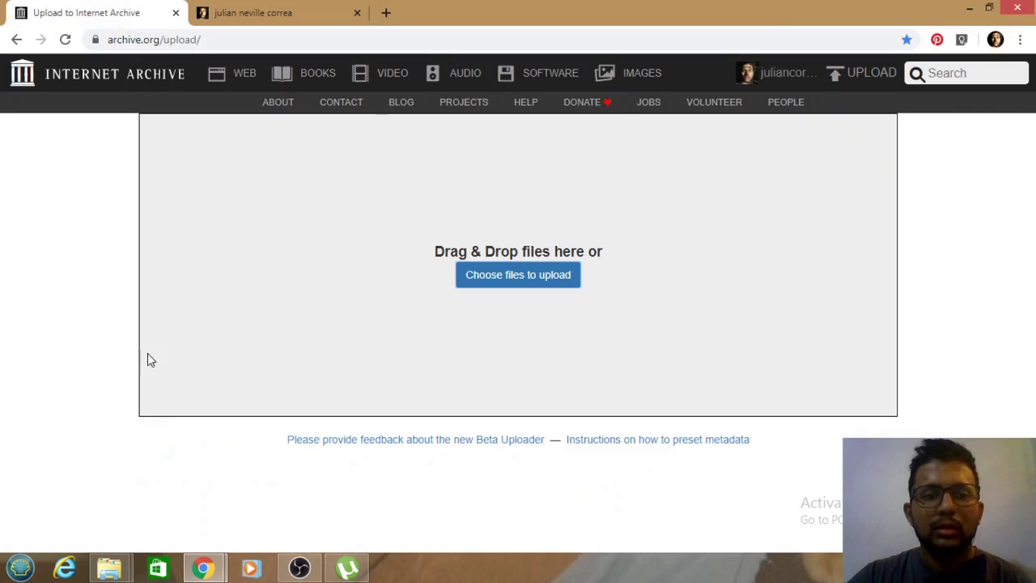
pyautogui.click(348, 567)
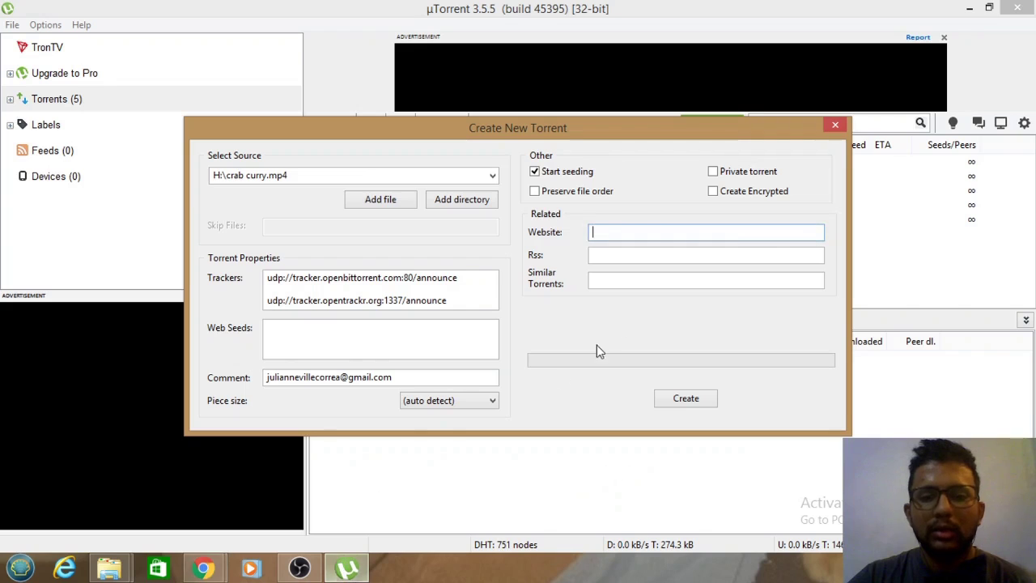
pyautogui.rightClick(636, 236)
pyautogui.click(673, 305)
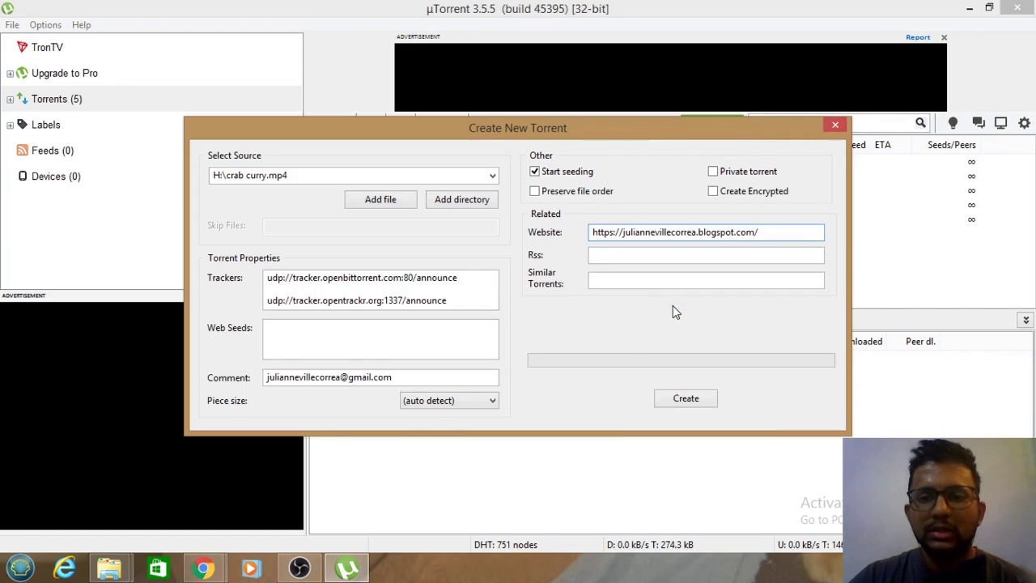
# Step: Switch to the Chrome window with the Internet Archive uploader and view the page source of the personal Blogspot blog
pyautogui.click(206, 571)
pyautogui.click(289, 525)
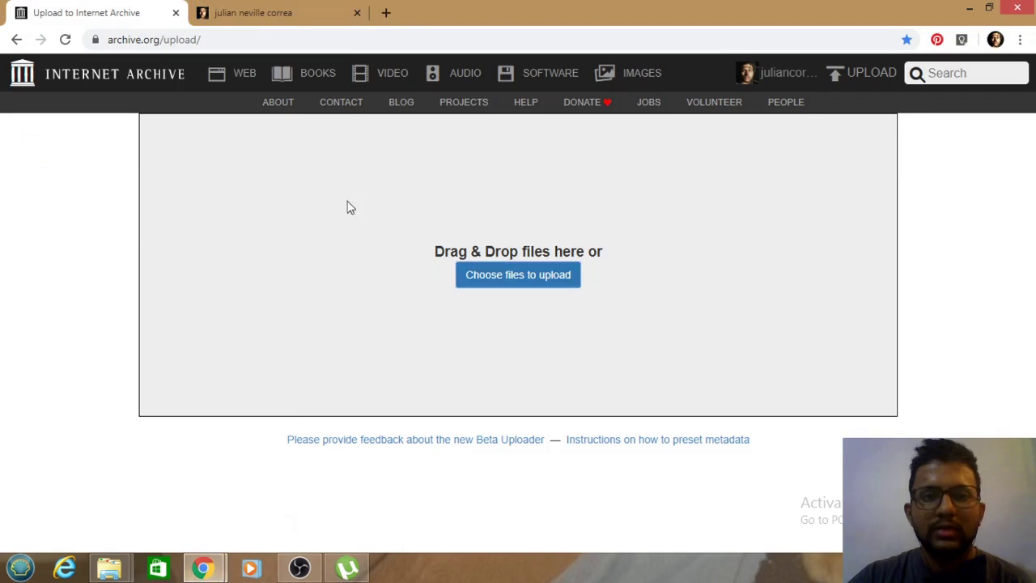
pyautogui.click(273, 12)
pyautogui.rightClick(564, 99)
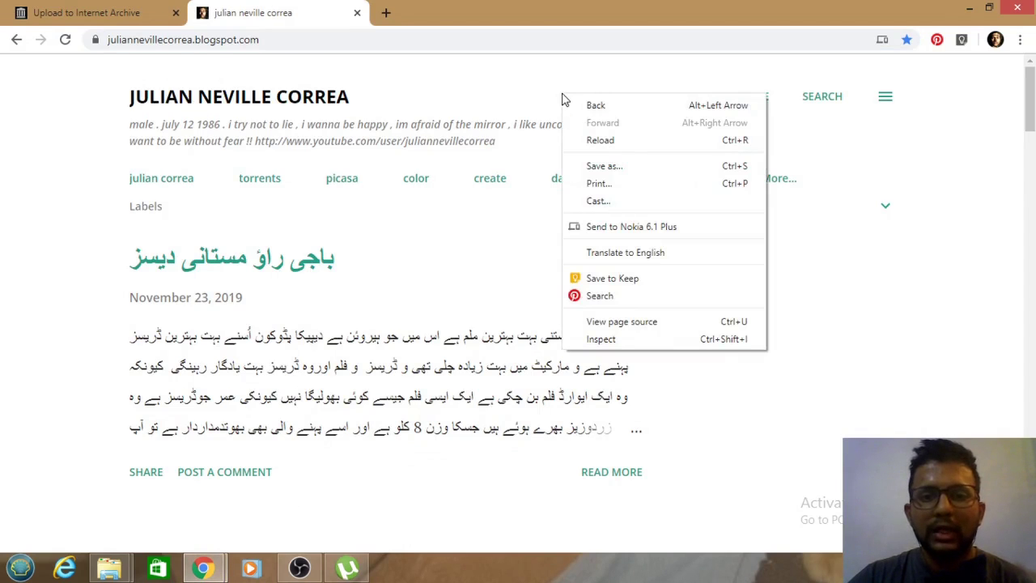
pyautogui.click(607, 322)
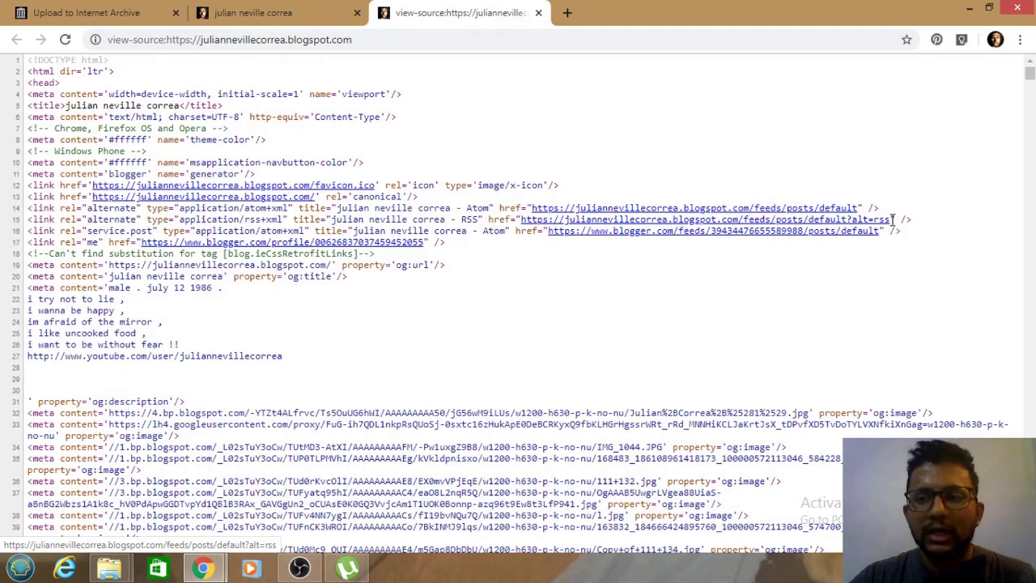
# Step: Copy the blog's RSS feed address ending in /feeds/posts/default?alt=rss from line 15 of the source
pyautogui.moveTo(893, 219); pyautogui.dragTo(522, 217)
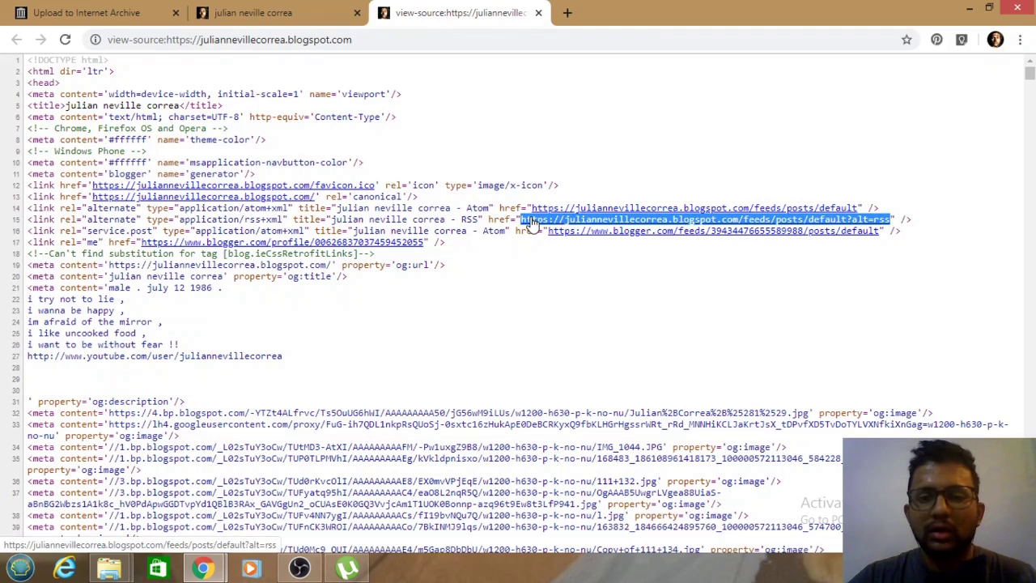
pyautogui.rightClick(529, 219)
pyautogui.click(577, 361)
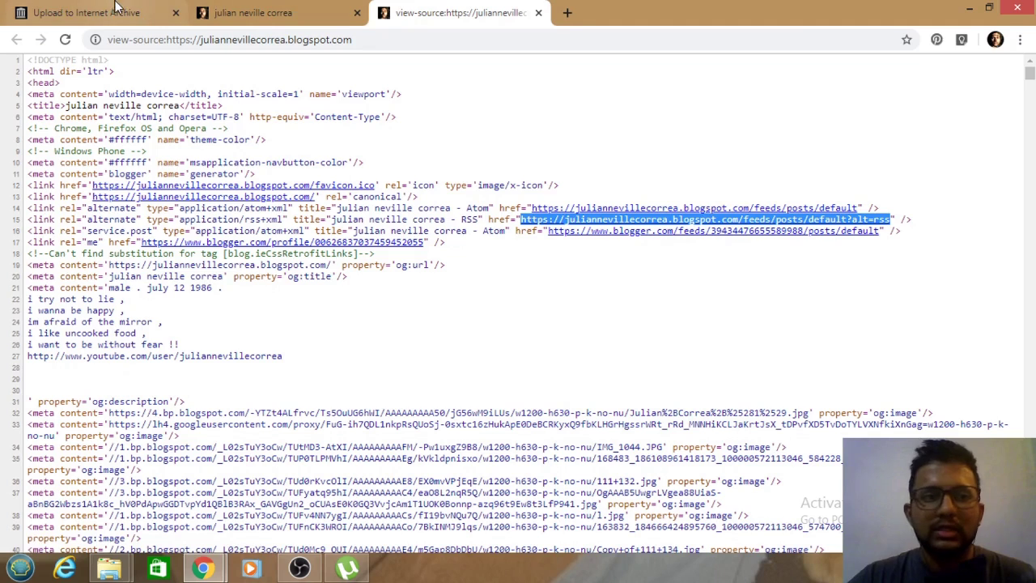
# Step: Switch to µTorrent and paste the copied feed address as the new torrent's related RSS link
pyautogui.click(348, 569)
pyautogui.rightClick(617, 254)
pyautogui.click(654, 320)
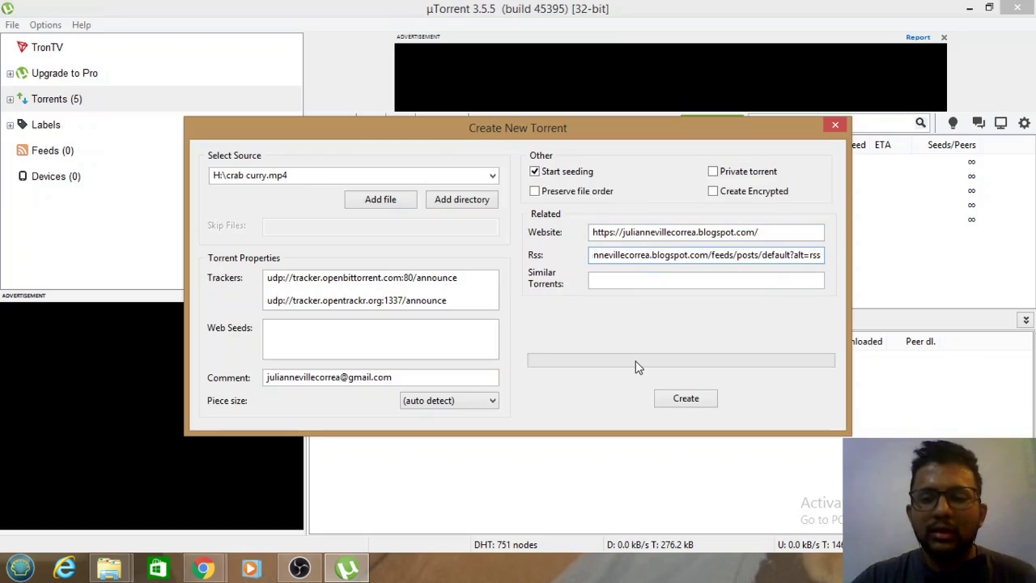
# Step: Create the torrent and save its file in New Volume (H:) under the name "crab curry torrent"
pyautogui.click(686, 398)
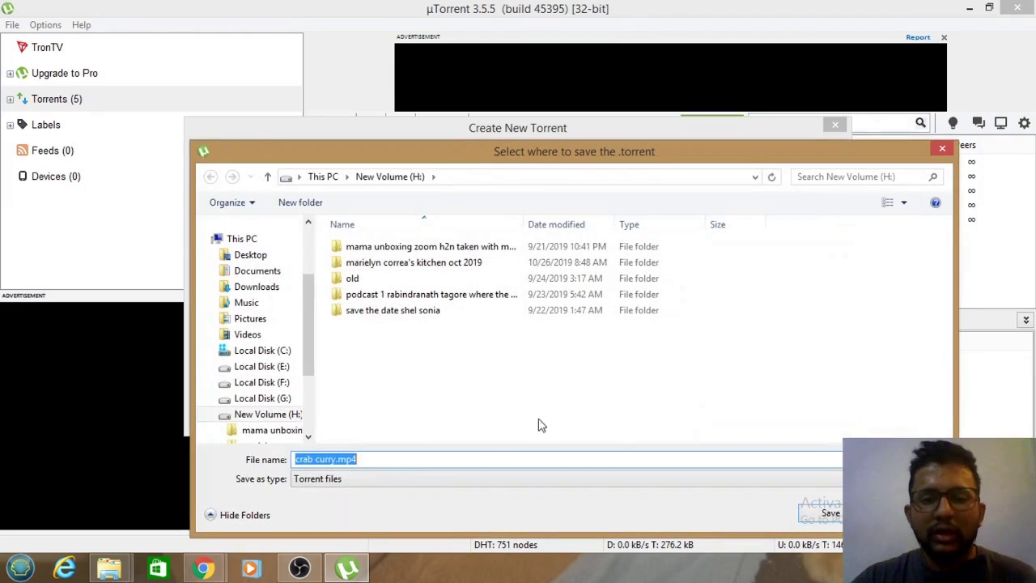
pyautogui.click(348, 460)
pyautogui.moveTo(359, 460); pyautogui.dragTo(341, 462)
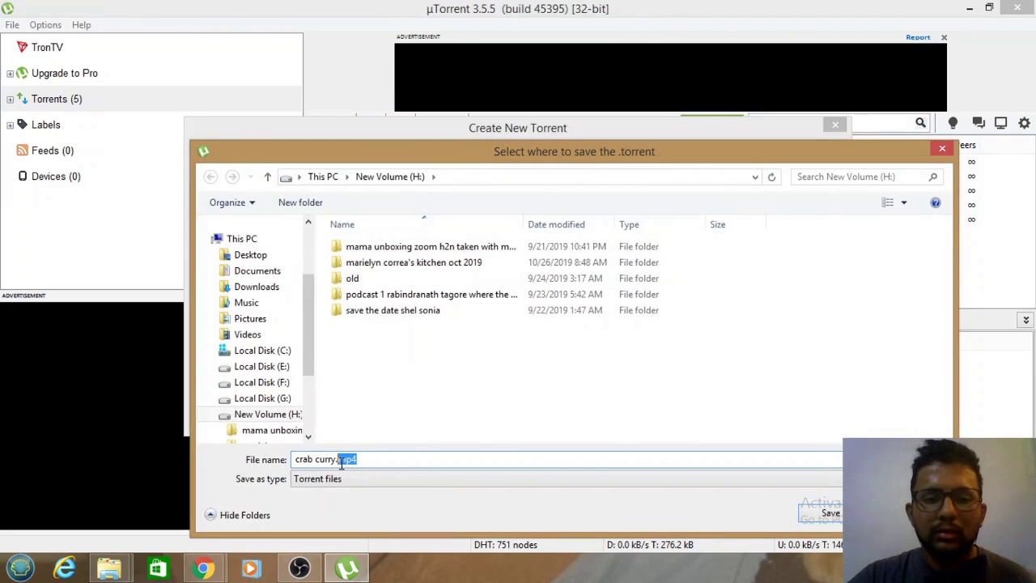
pyautogui.press('BackSpace')
pyautogui.press('BackSpace')
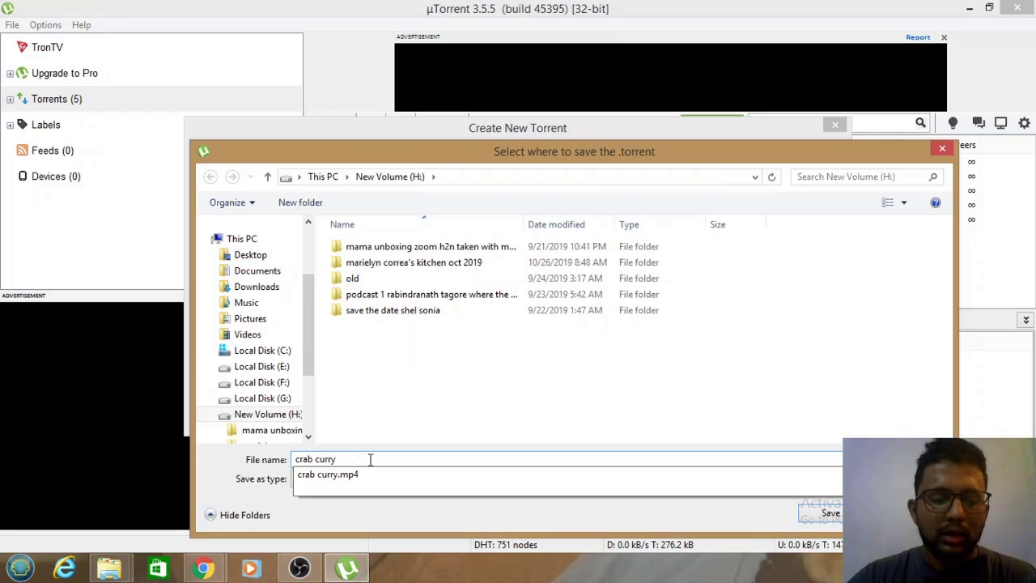
pyautogui.click(370, 460)
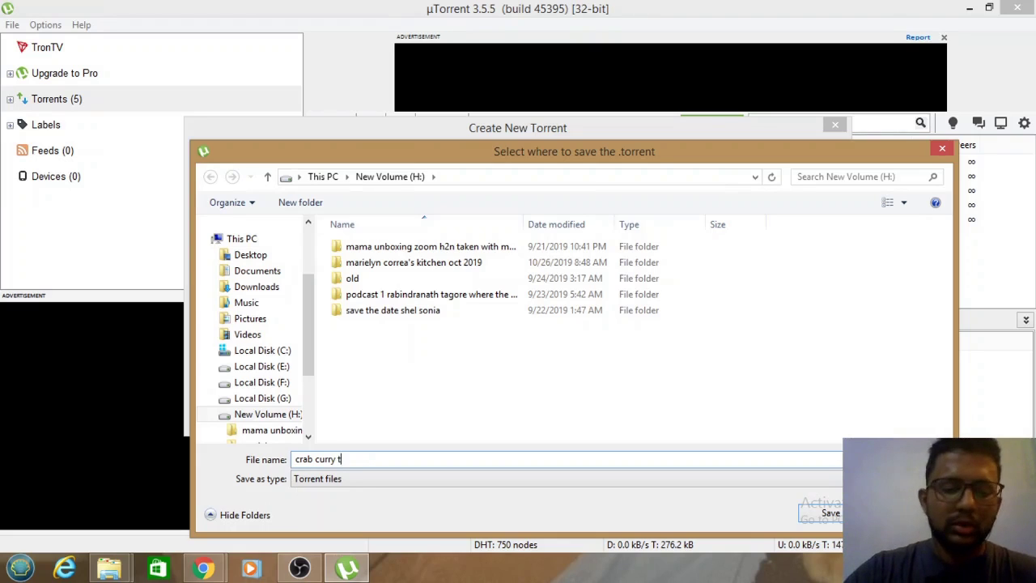
pyautogui.write('tor')
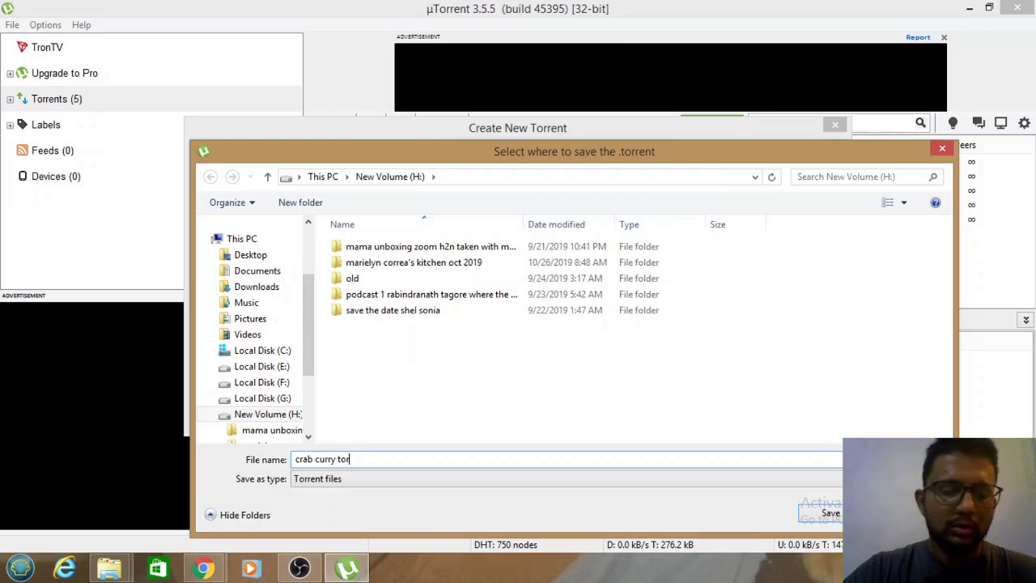
pyautogui.write('rent')
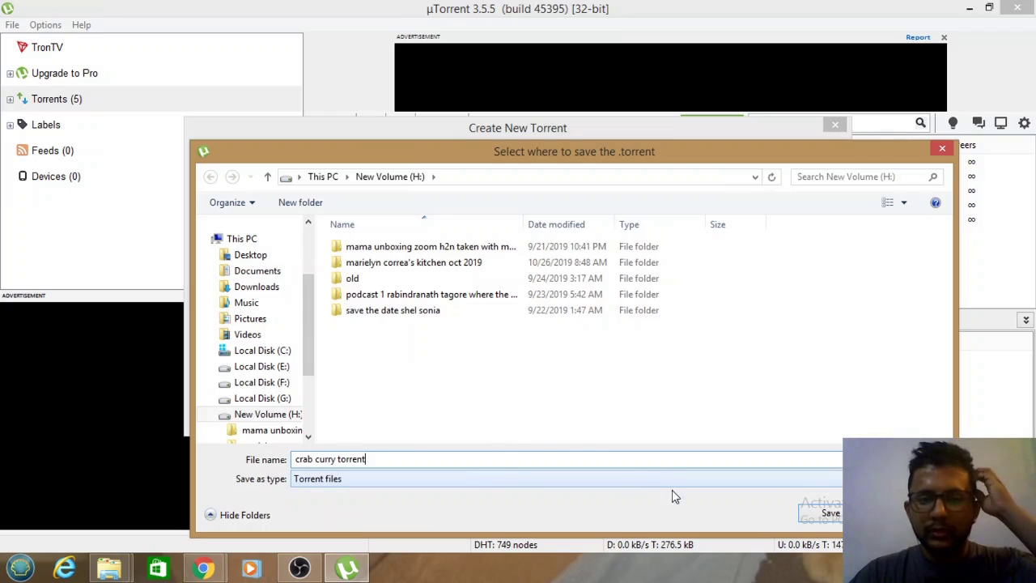
pyautogui.click(817, 516)
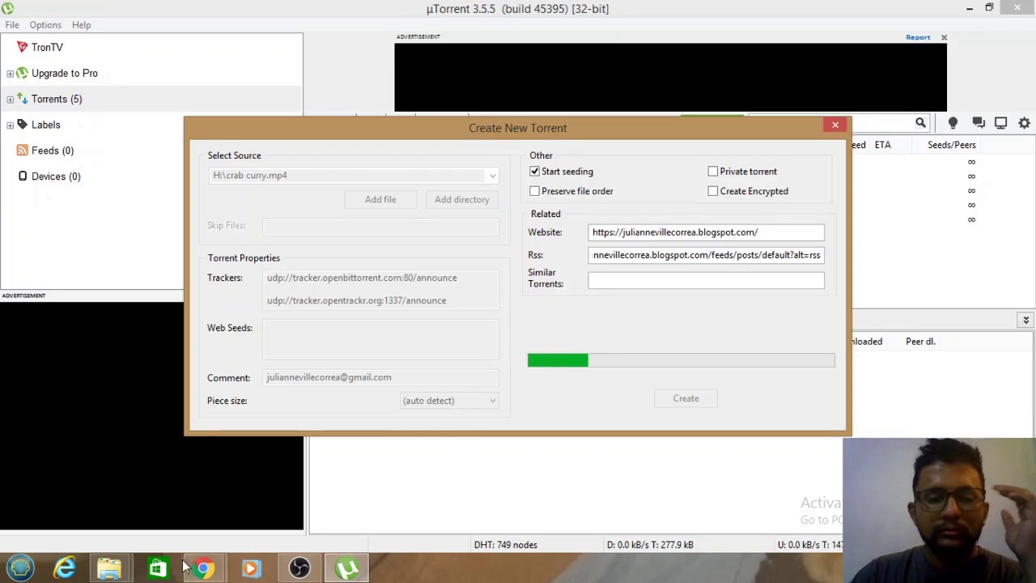
# Step: Switch to the Internet Archive uploader in Chrome and open the signed-in account's own library
pyautogui.moveTo(202, 567)
pyautogui.click(247, 506)
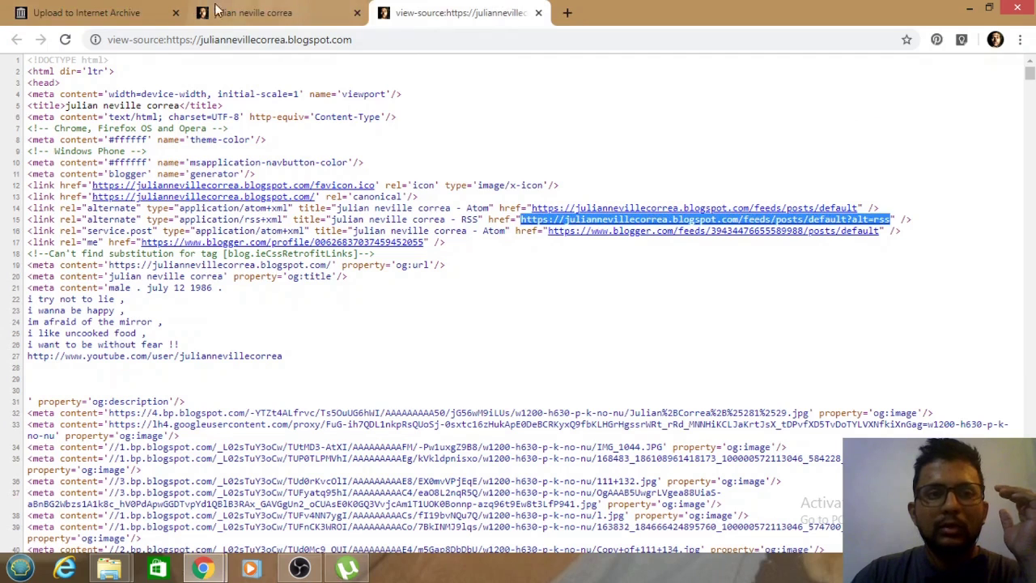
pyautogui.click(133, 12)
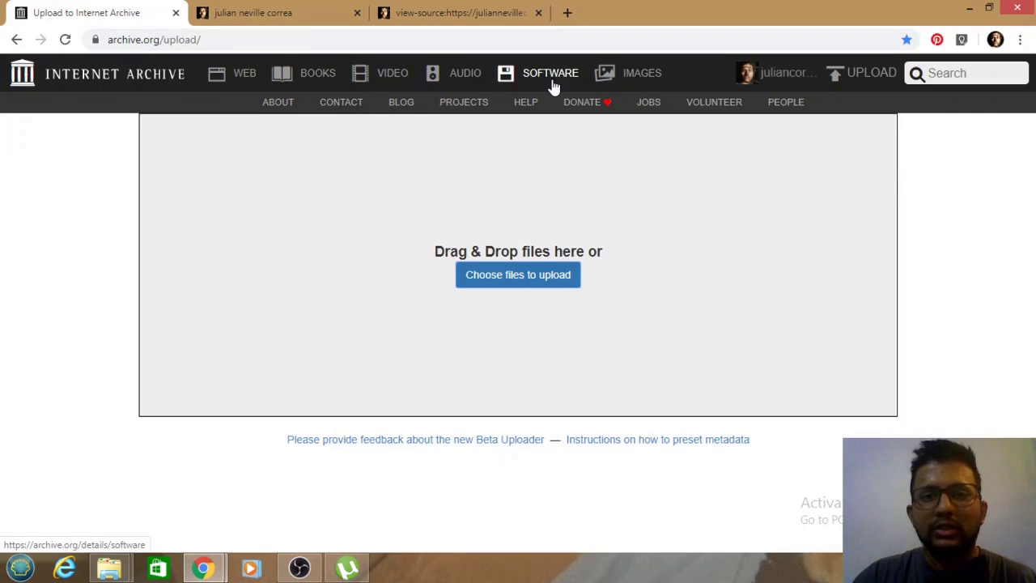
pyautogui.click(623, 76)
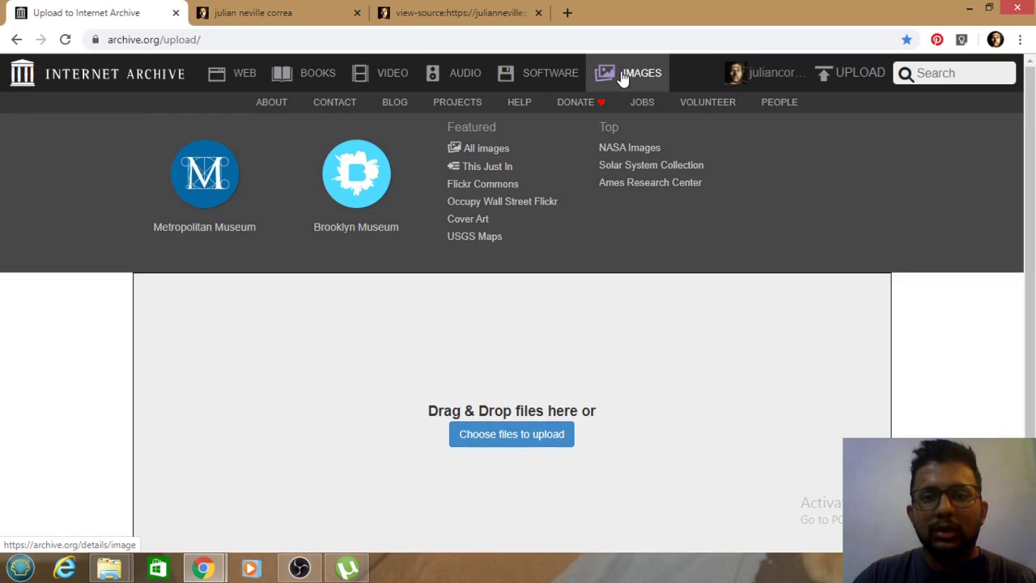
pyautogui.click(773, 80)
pyautogui.click(753, 110)
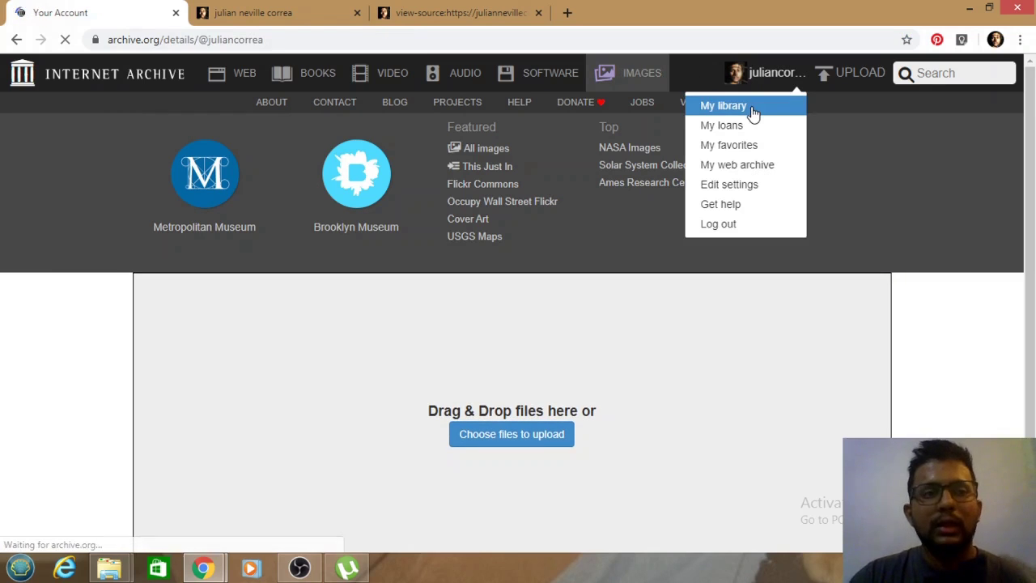
# Step: Find the Saturday Vegetable Market video among the uploads, open it and look over its details and download options
pyautogui.scroll(-2, 701, 150)
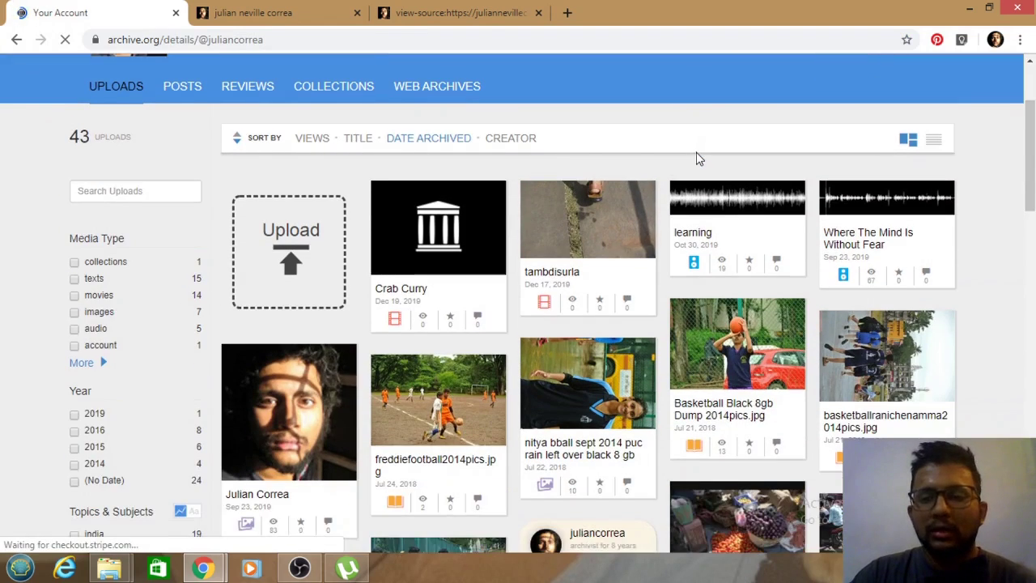
pyautogui.scroll(-2, 700, 159)
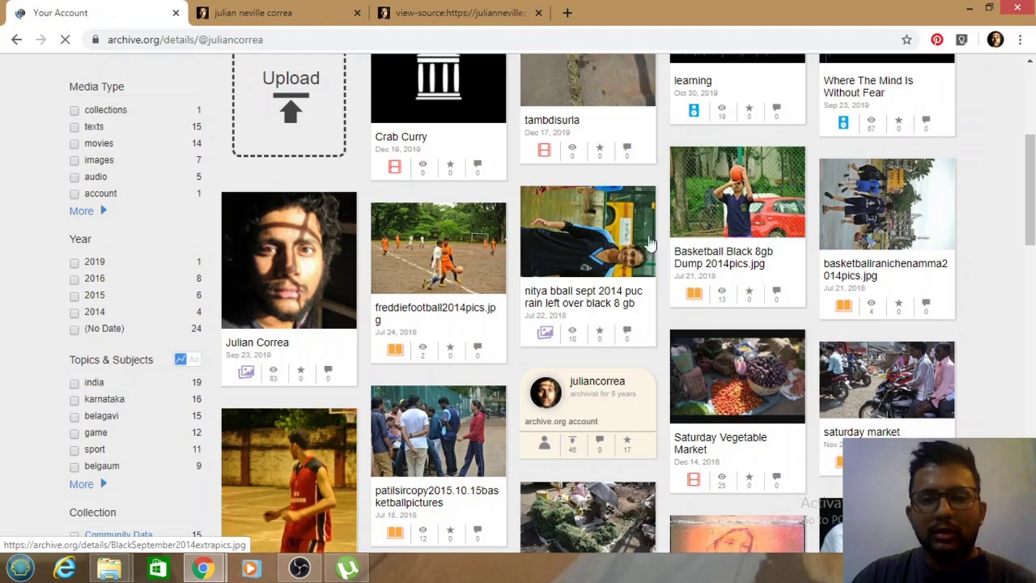
pyautogui.scroll(-2, 640, 227)
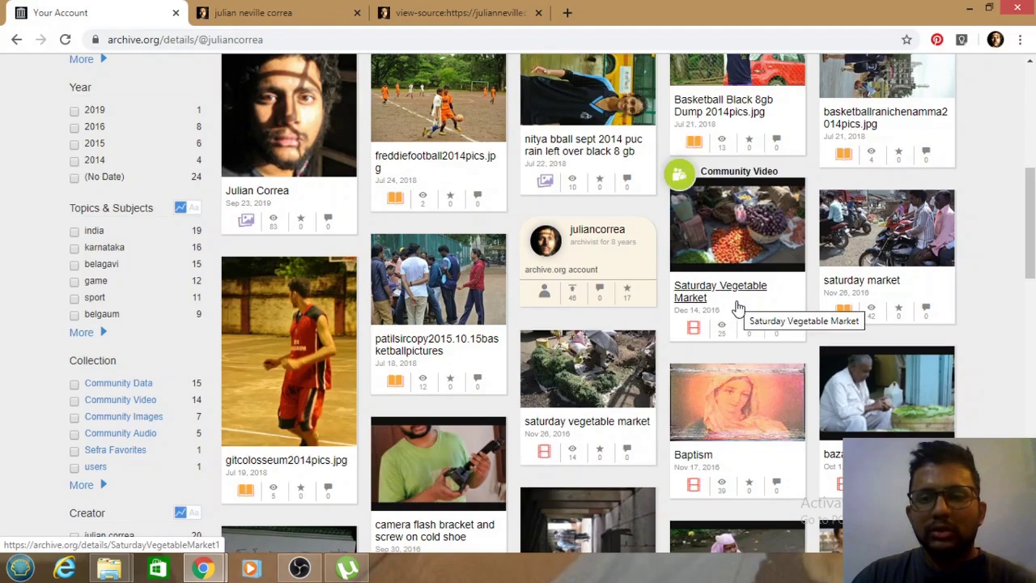
pyautogui.scroll(2, 669, 232)
pyautogui.scroll(-2, 669, 232)
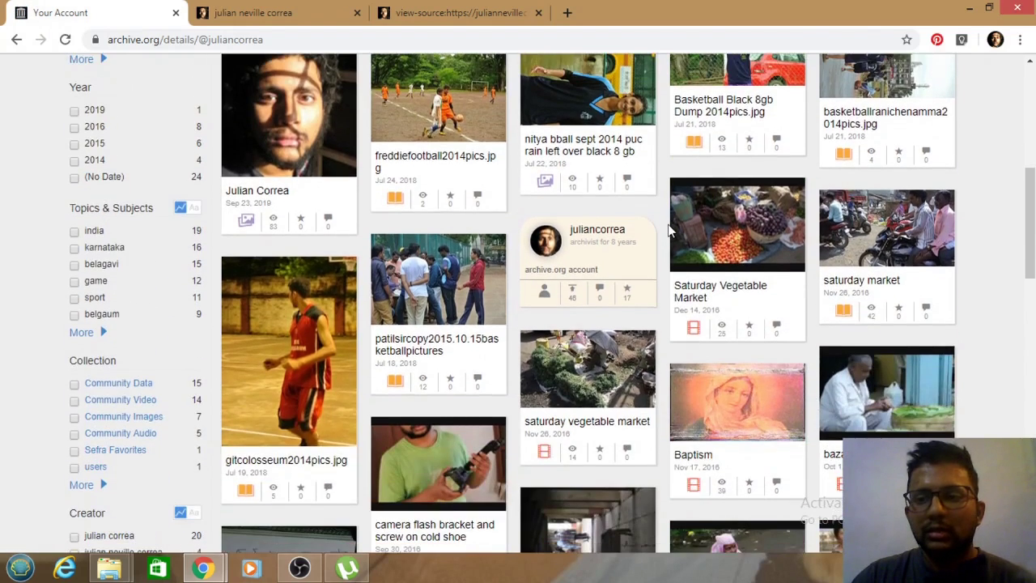
pyautogui.click(740, 222)
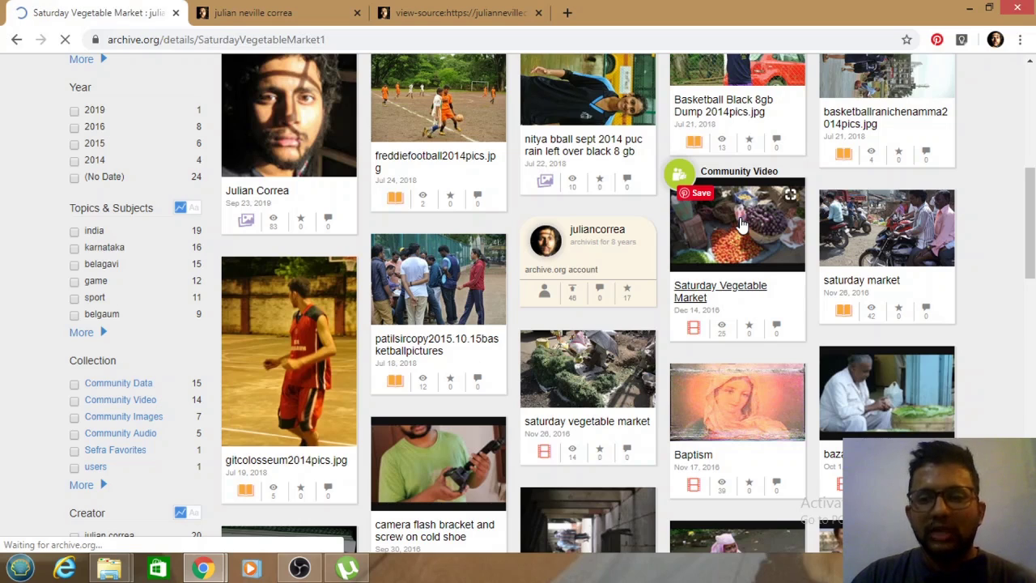
pyautogui.scroll(-2, 680, 267)
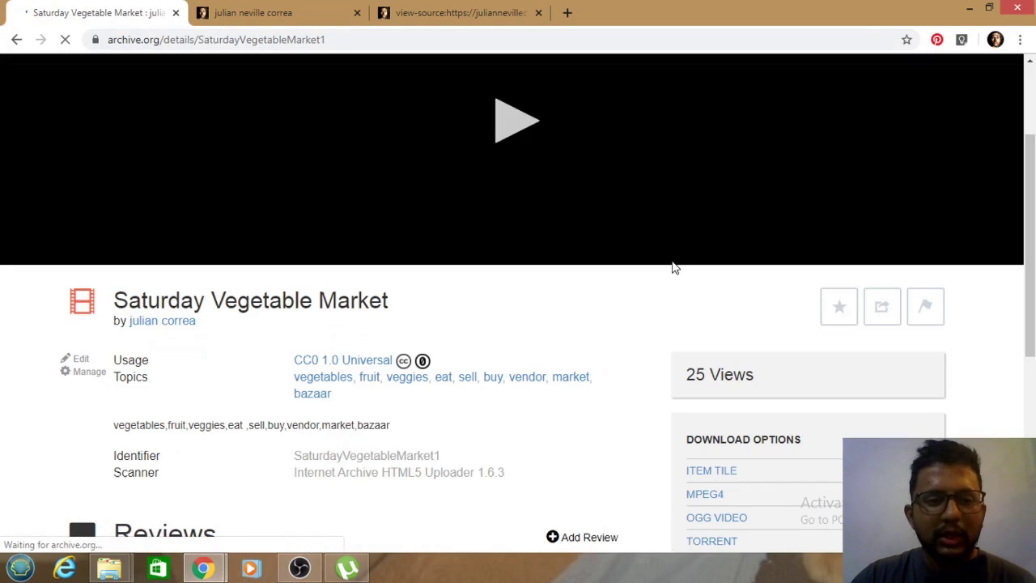
pyautogui.scroll(-2, 672, 263)
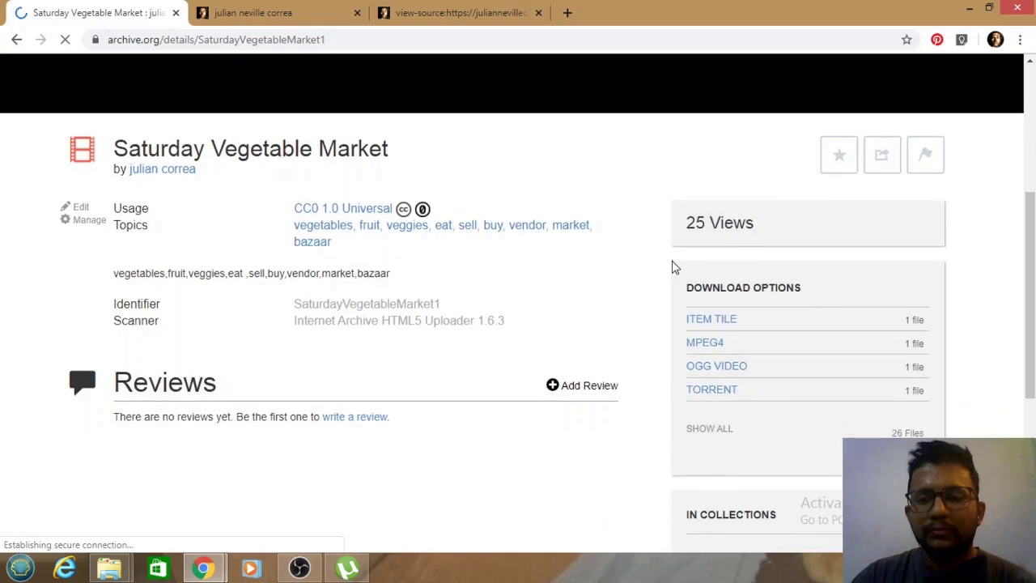
pyautogui.scroll(4, 672, 263)
# Step: Play the Saturday Vegetable Market video, skip a short way ahead in it and pause the playback
pyautogui.click(515, 287)
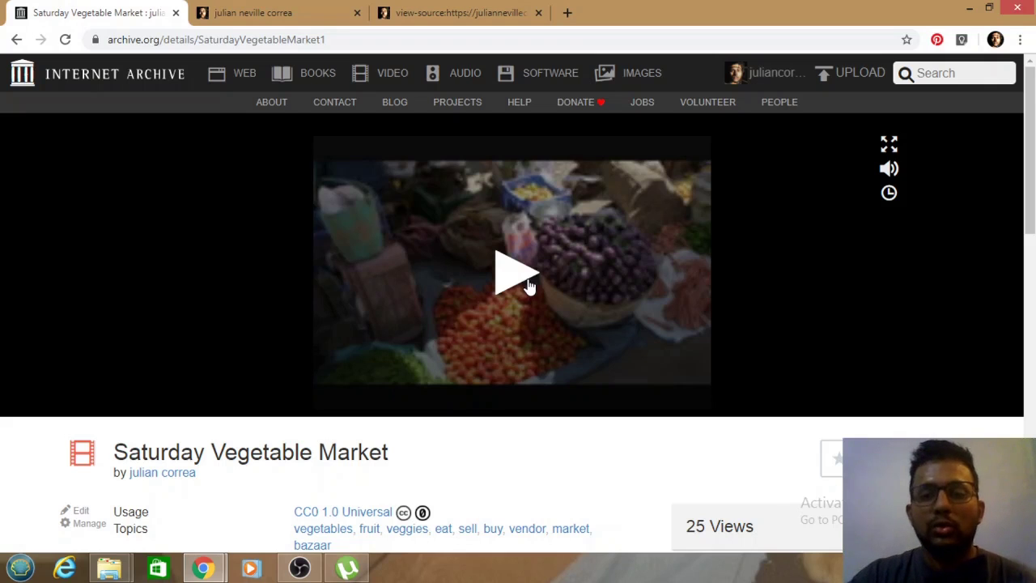
pyautogui.click(524, 285)
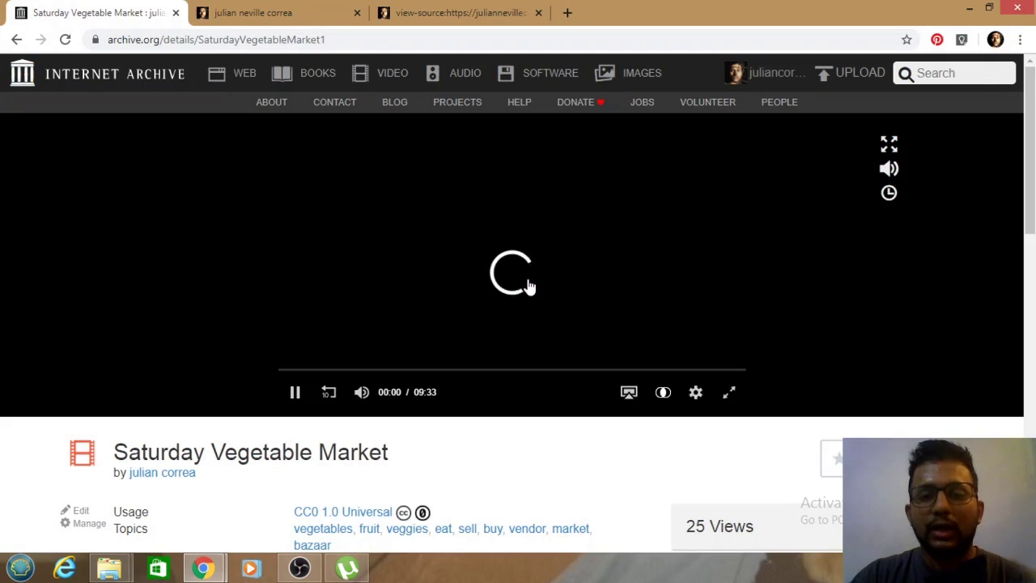
pyautogui.click(316, 370)
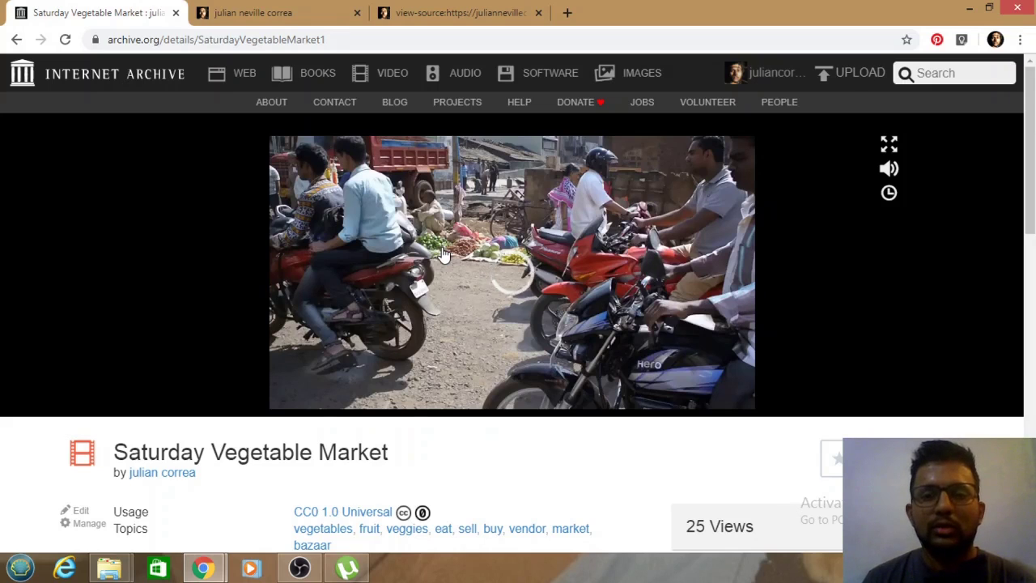
pyautogui.moveTo(504, 243)
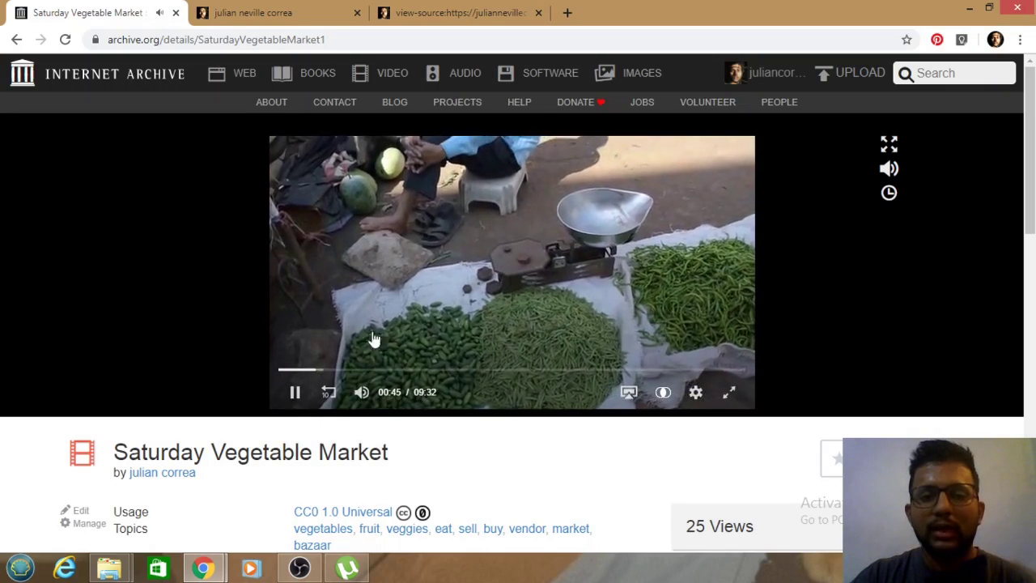
pyautogui.click(296, 395)
# Step: Examine the description, topics and available download formats below the paused video
pyautogui.scroll(-3, 454, 271)
pyautogui.scroll(-2, 453, 270)
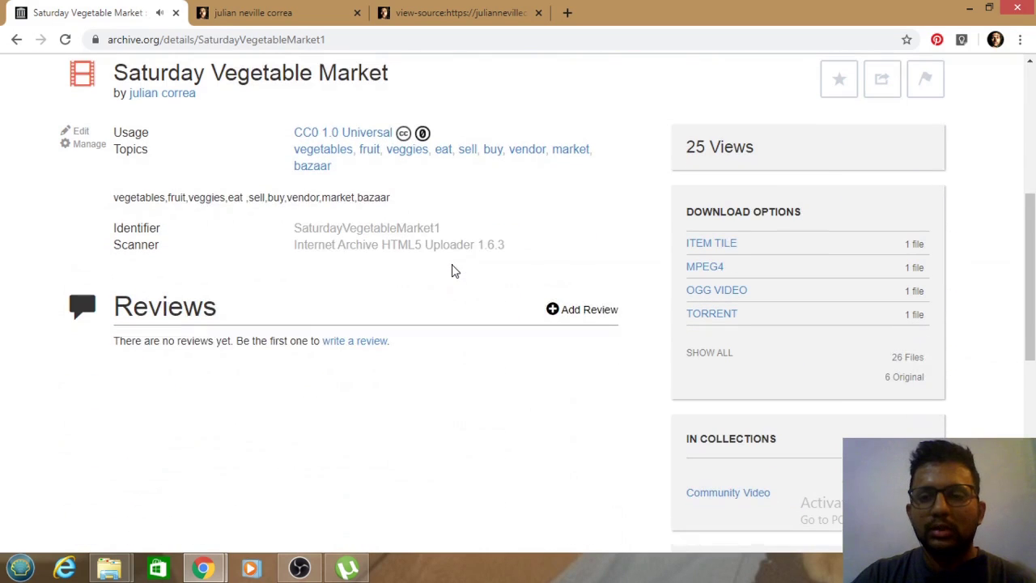
pyautogui.scroll(3, 453, 271)
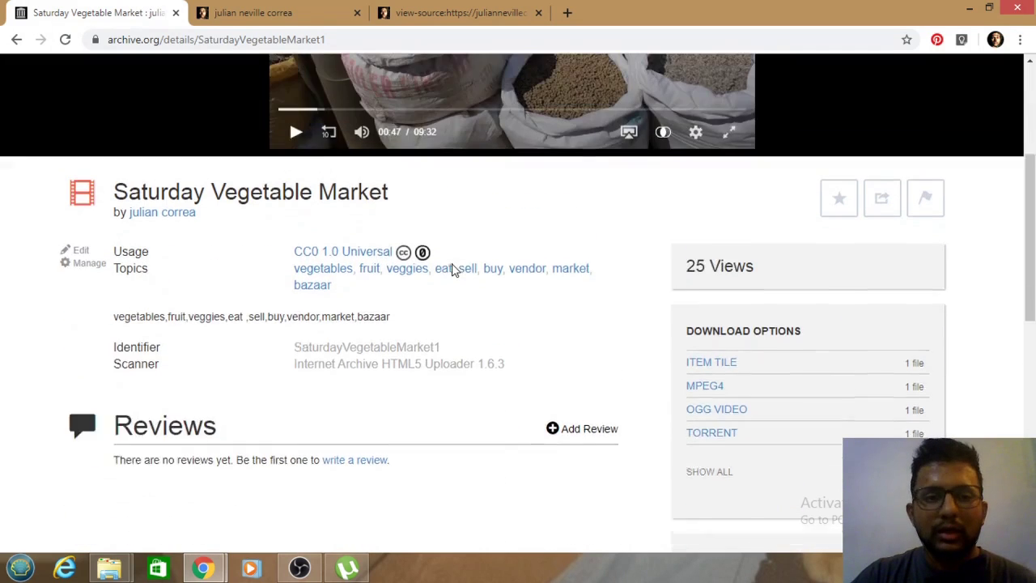
pyautogui.scroll(3, 454, 270)
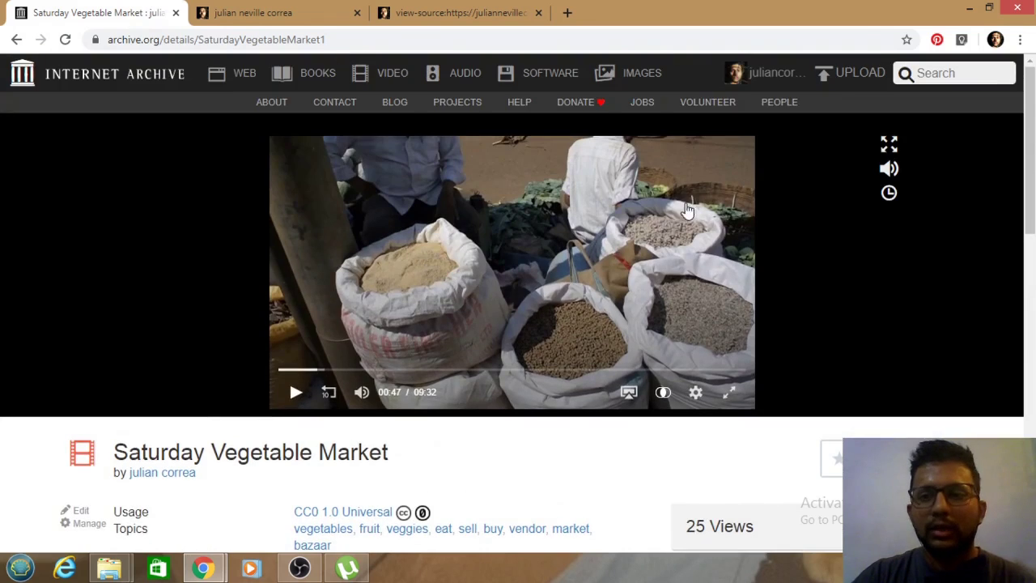
# Step: Return to the account's library and open the gitcolosseum2014pics.jpg item among the uploads
pyautogui.click(769, 81)
pyautogui.click(753, 113)
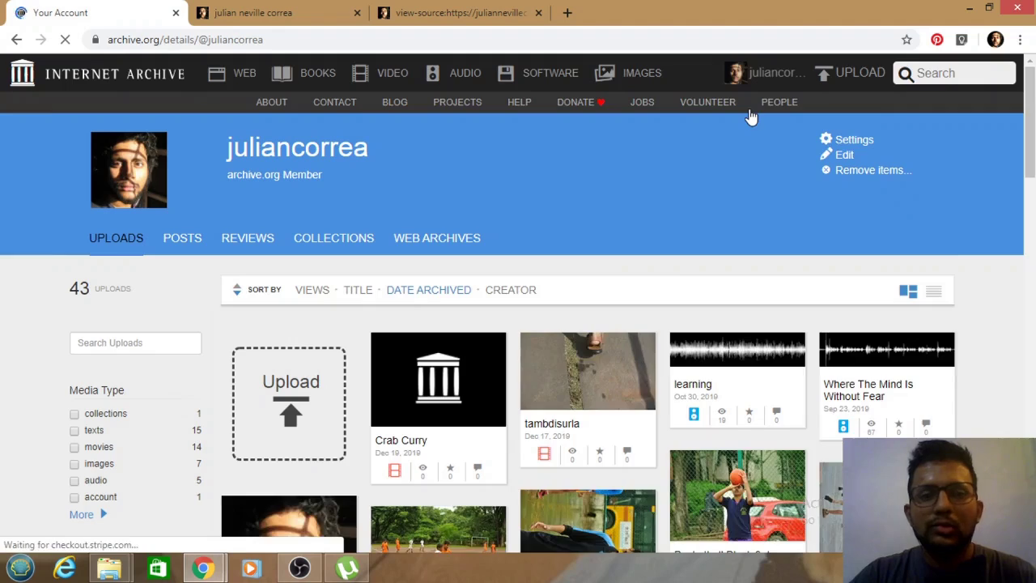
pyautogui.scroll(-4, 745, 137)
pyautogui.scroll(-2, 738, 166)
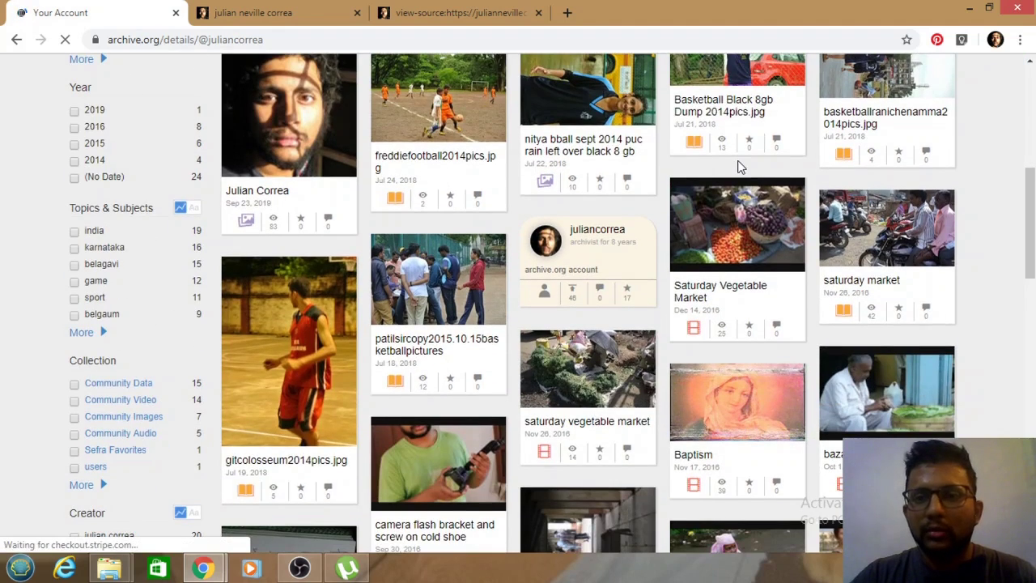
pyautogui.scroll(-2, 578, 162)
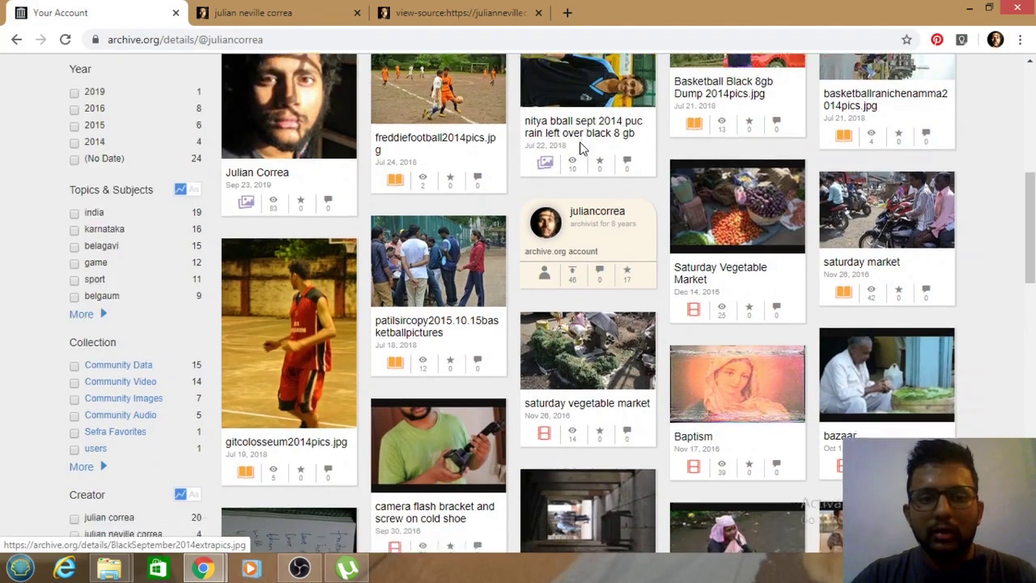
pyautogui.click(312, 241)
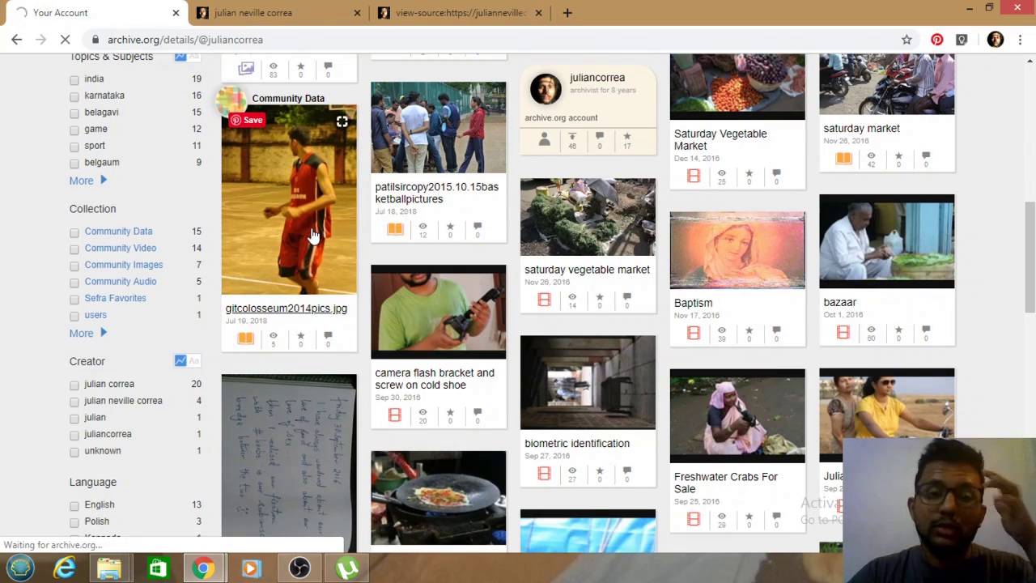
# Step: Switch to µTorrent to check the creation progress of the crab curry torrent, and return to the item page in Chrome
pyautogui.click(350, 569)
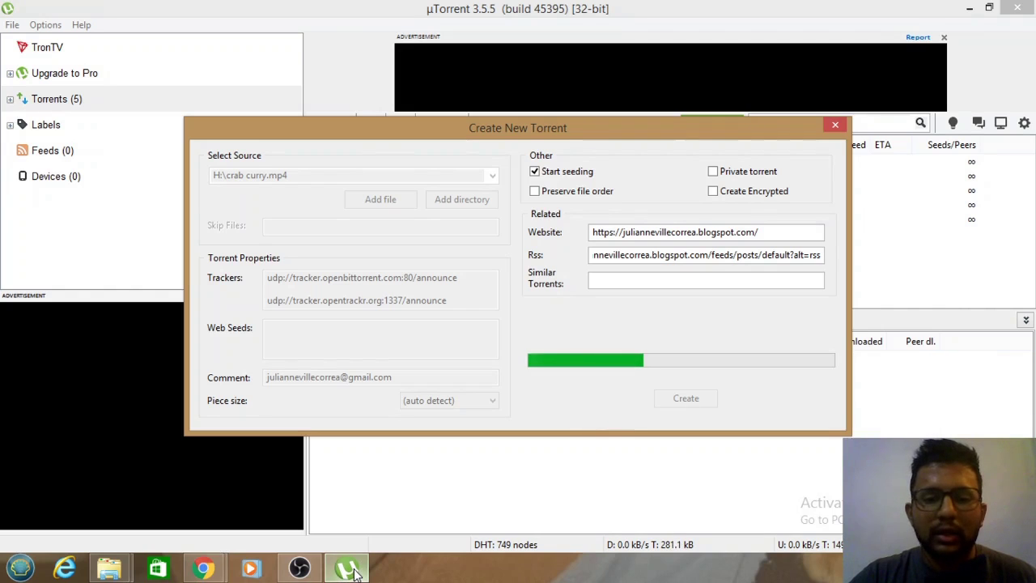
pyautogui.click(349, 569)
pyautogui.moveTo(219, 573)
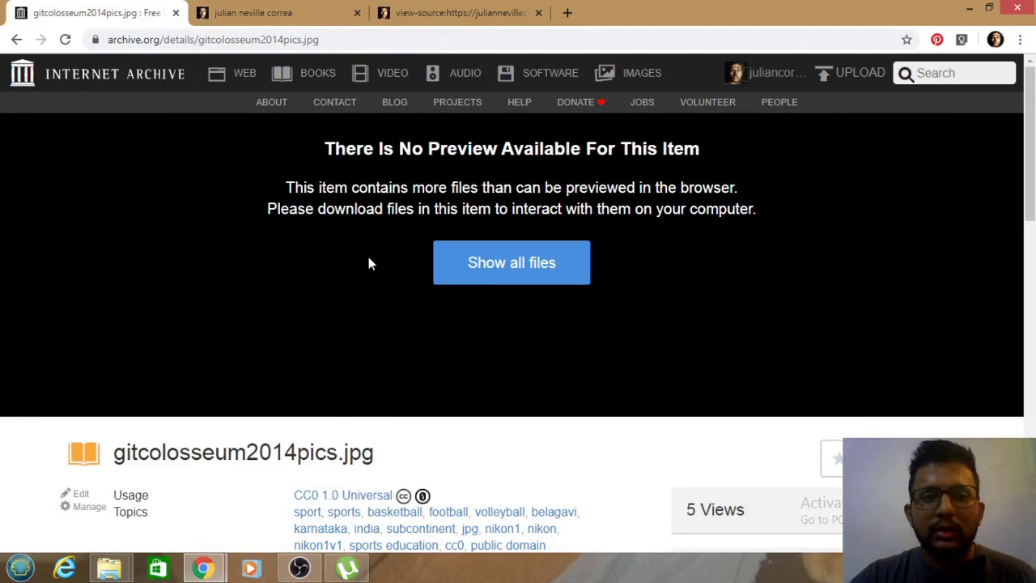
# Step: Examine the gitcolosseum2014pics.jpg item's topics, description, photo links, download options and source details
pyautogui.scroll(-3, 423, 225)
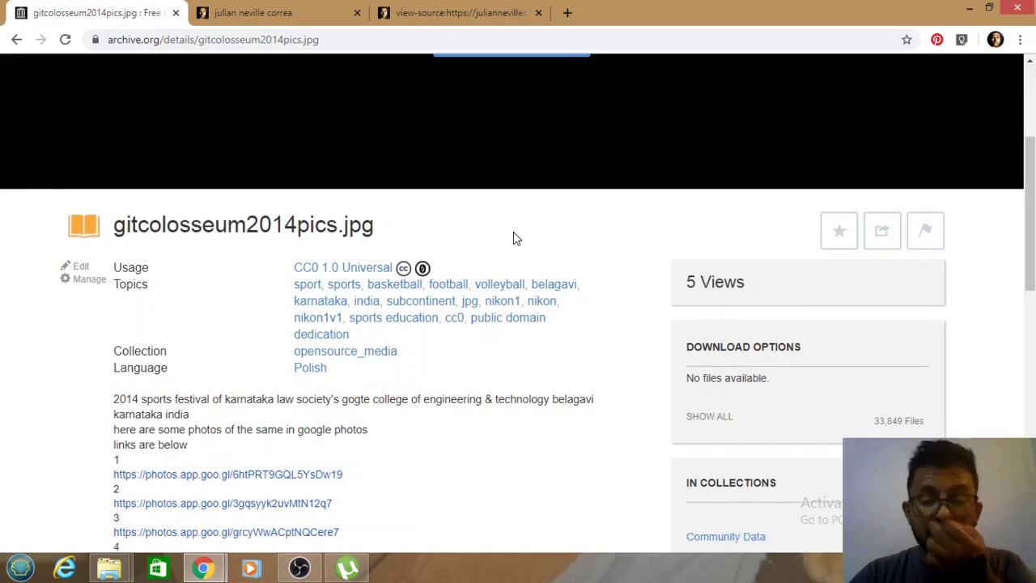
pyautogui.scroll(-1, 514, 239)
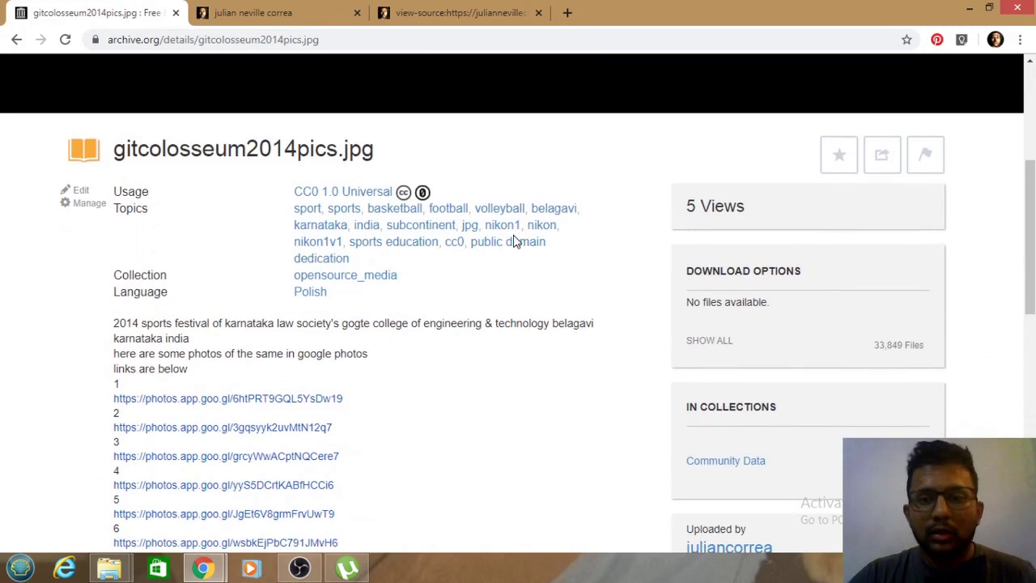
pyautogui.scroll(-1, 514, 239)
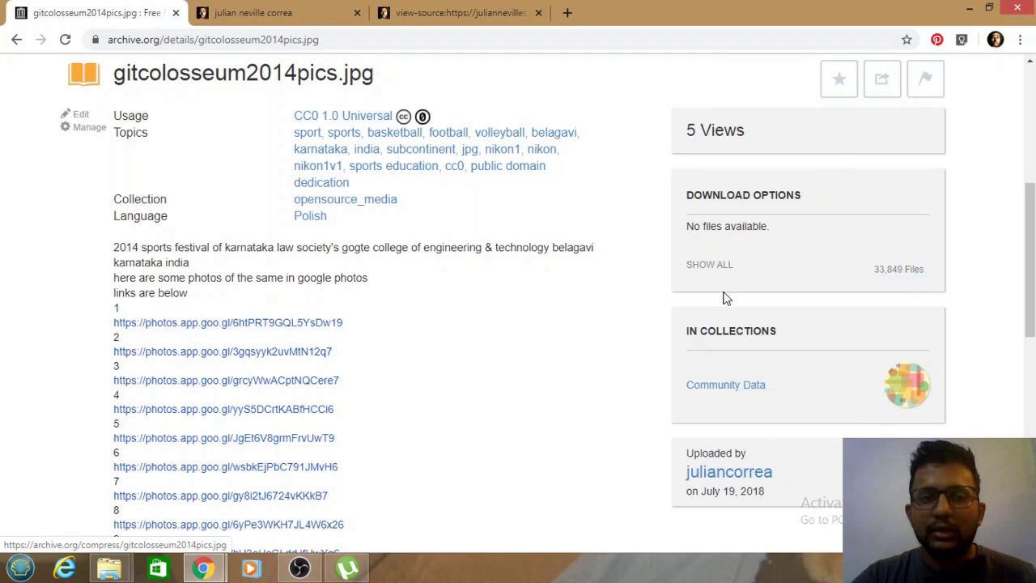
pyautogui.scroll(2, 659, 296)
pyautogui.scroll(-6, 485, 211)
pyautogui.scroll(-3, 287, 356)
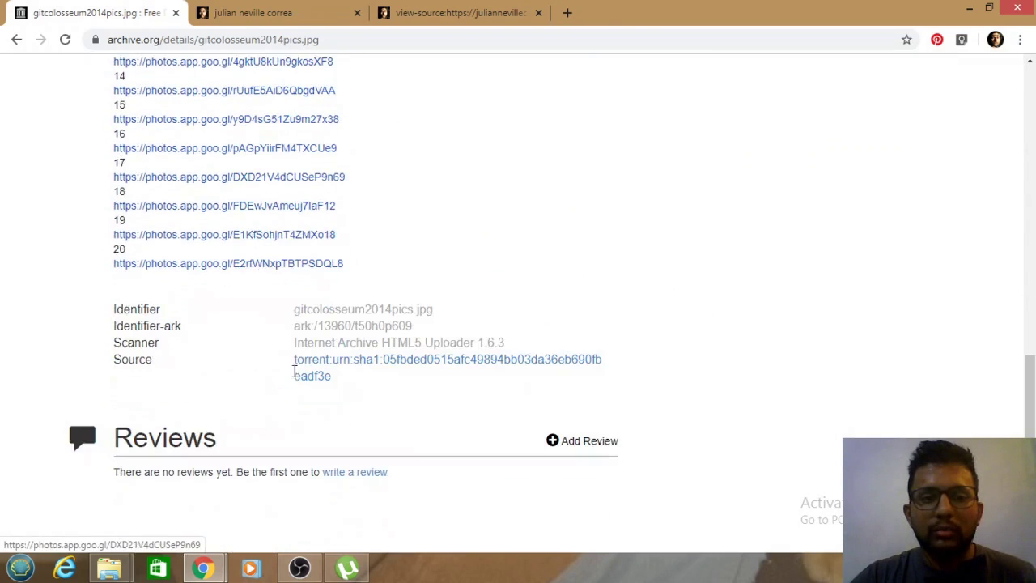
pyautogui.scroll(5, 396, 230)
pyautogui.scroll(4, 402, 237)
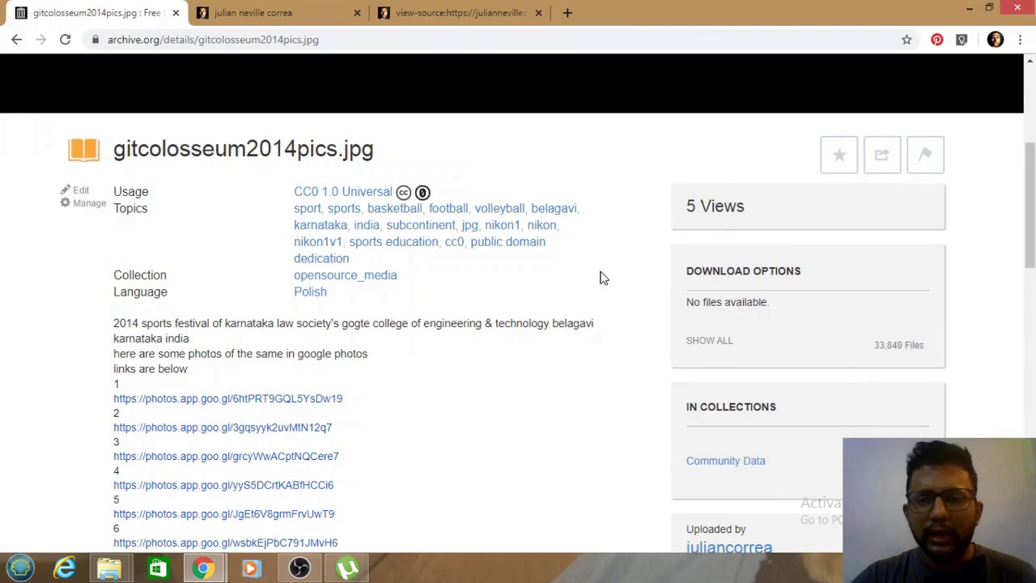
pyautogui.scroll(-2, 601, 270)
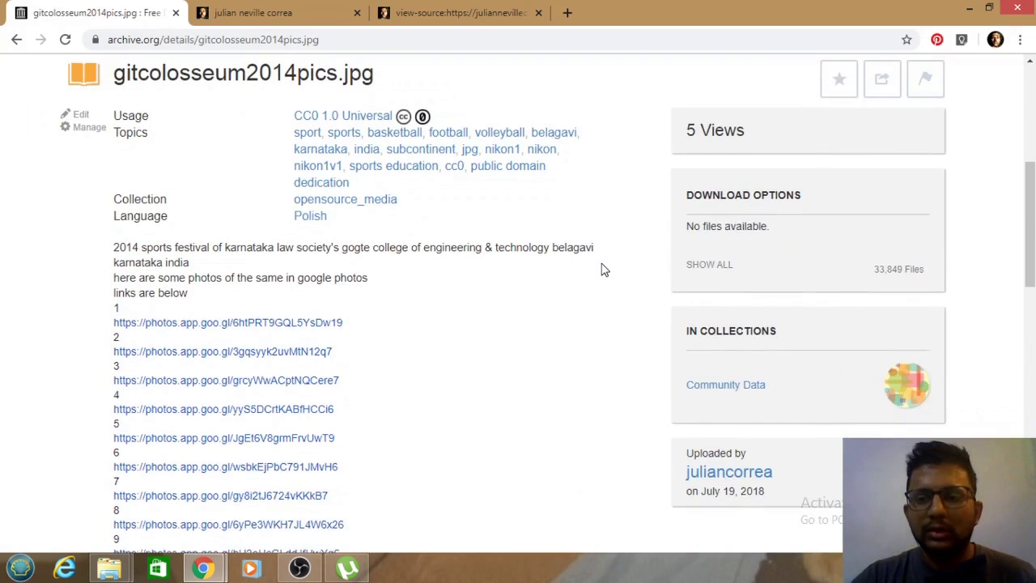
pyautogui.scroll(1, 601, 269)
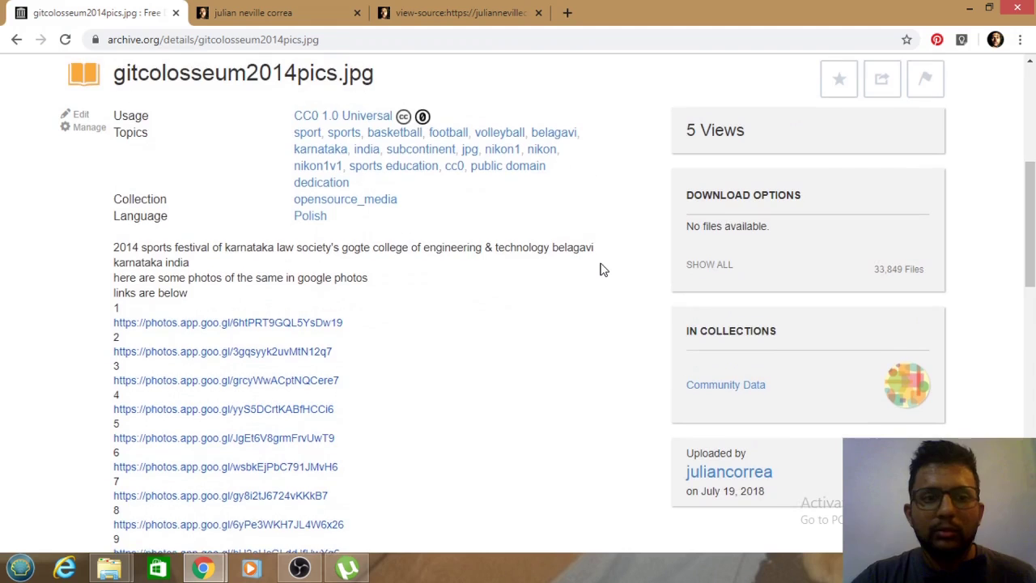
pyautogui.scroll(1, 601, 269)
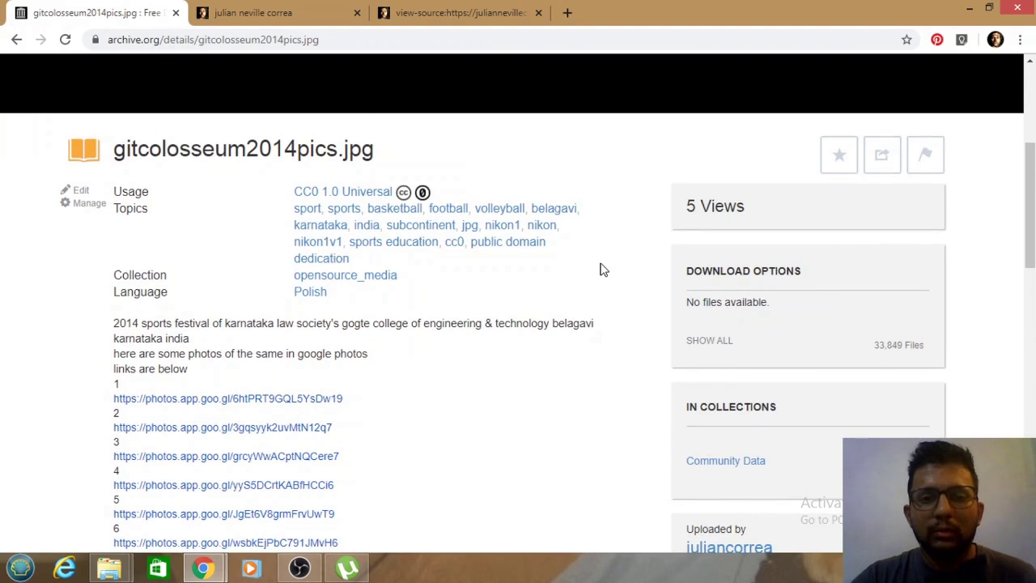
pyautogui.scroll(4, 602, 270)
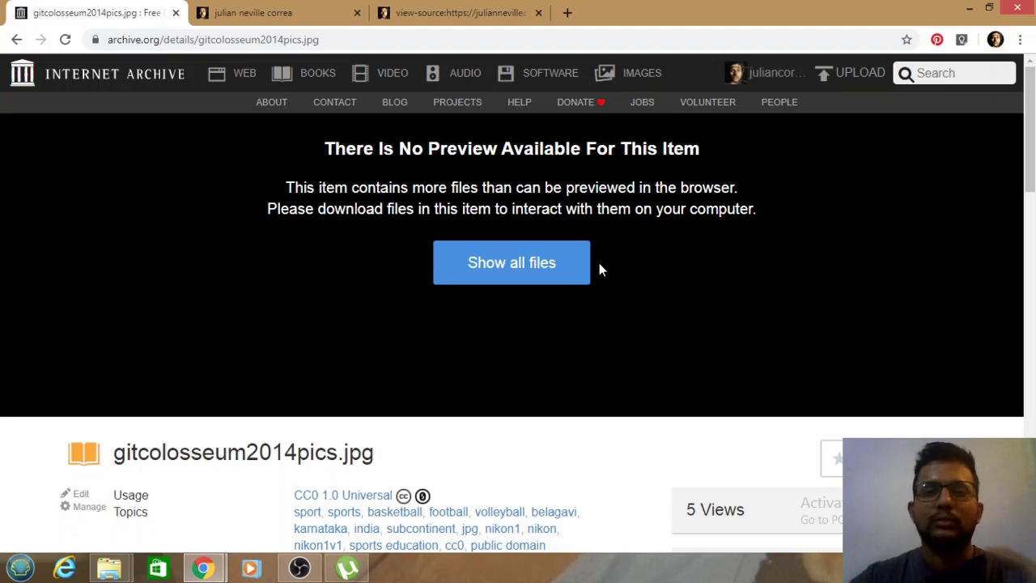
# Step: Check the torrent's creation progress in µTorrent again and go back to the Internet Archive window in Chrome
pyautogui.click(348, 566)
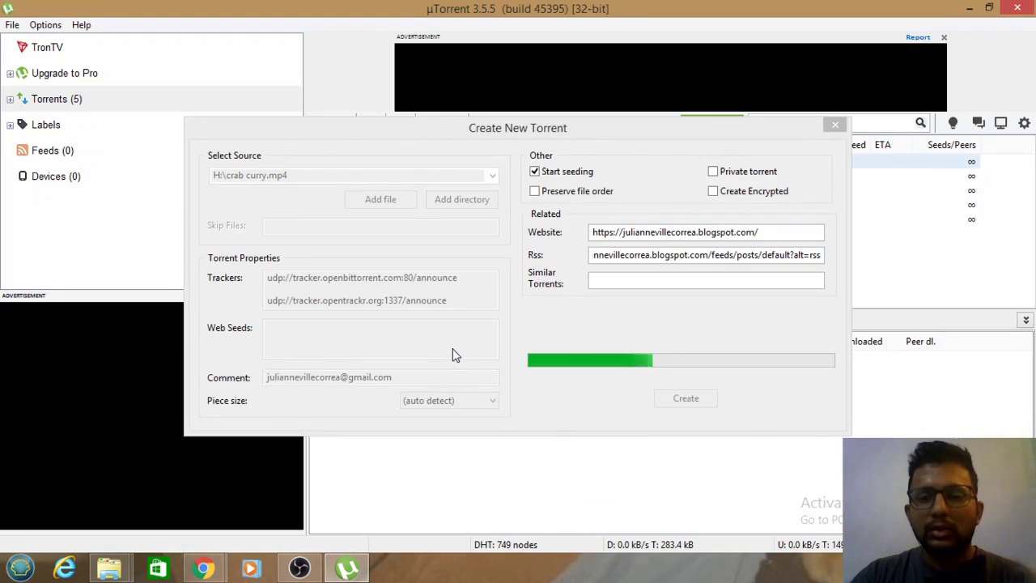
pyautogui.moveTo(209, 571)
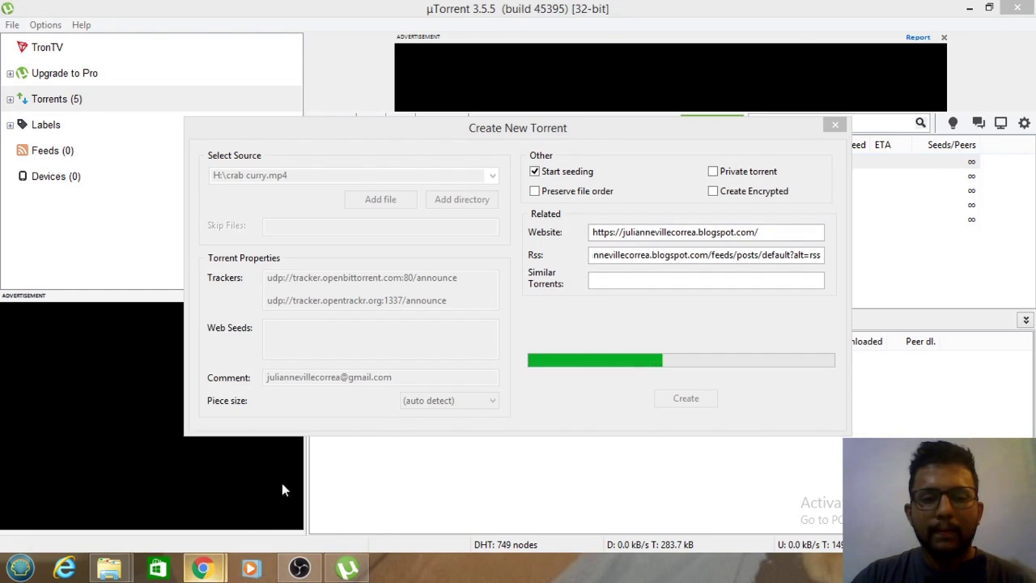
pyautogui.click(312, 478)
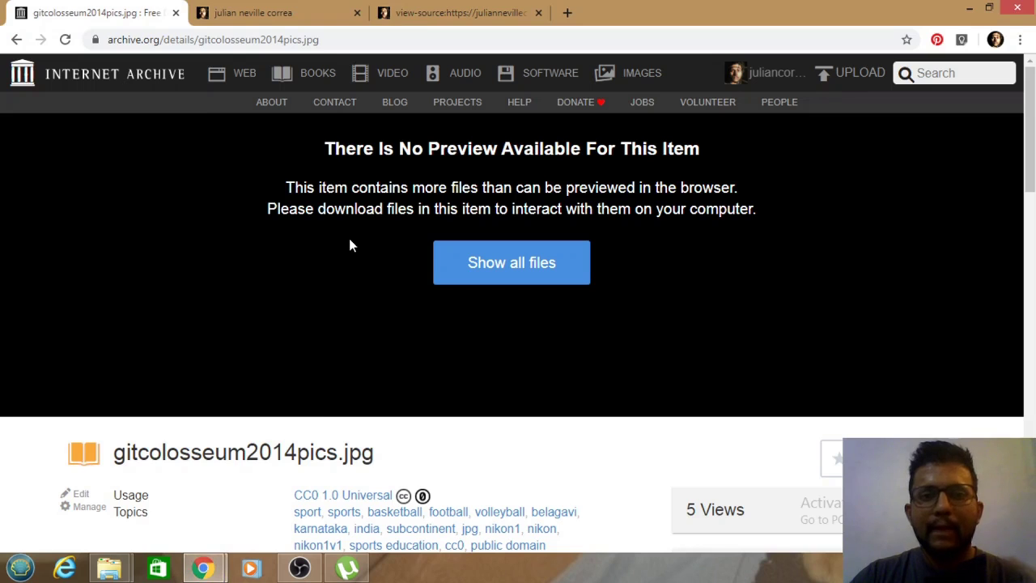
# Step: Look through the item page as far as the similar items, and display the Books category's collections
pyautogui.scroll(-4, 349, 237)
pyautogui.scroll(-10, 349, 236)
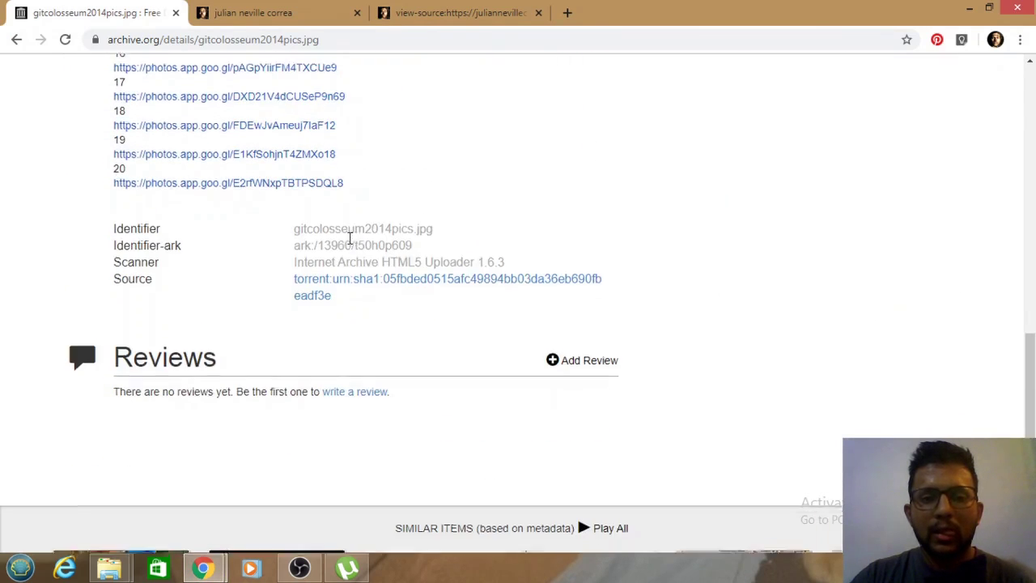
pyautogui.scroll(-6, 350, 239)
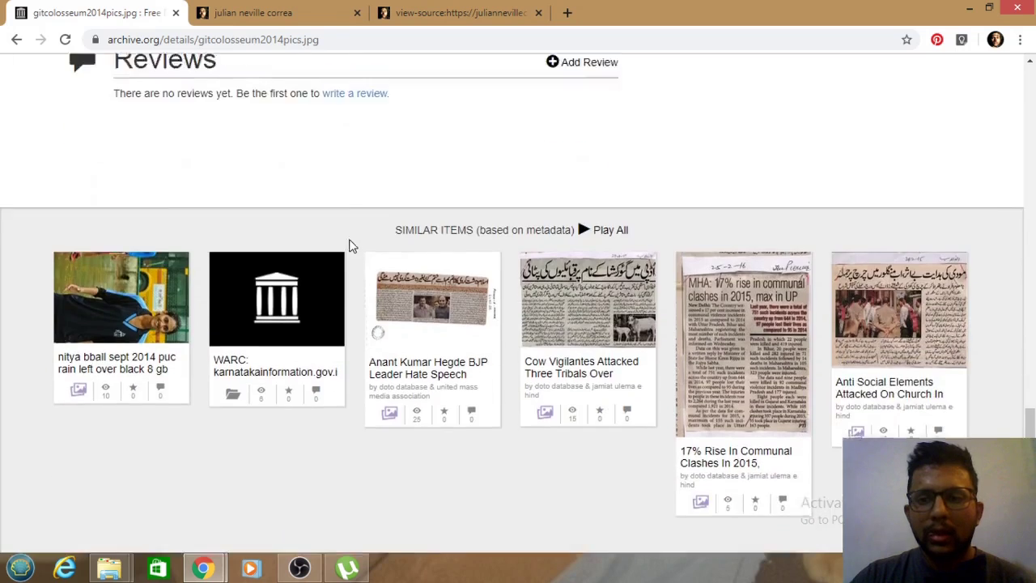
pyautogui.scroll(20, 352, 245)
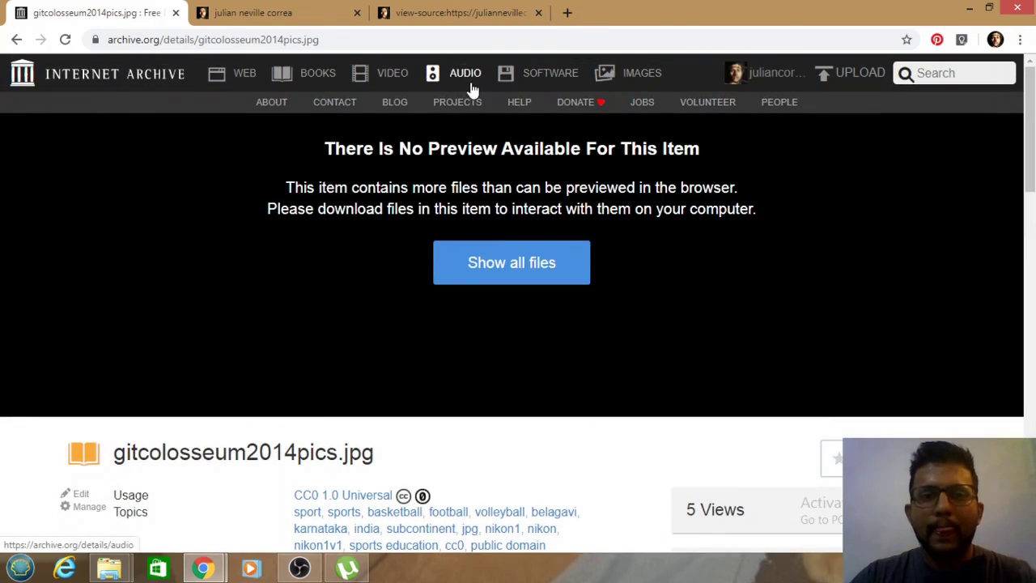
pyautogui.click(323, 77)
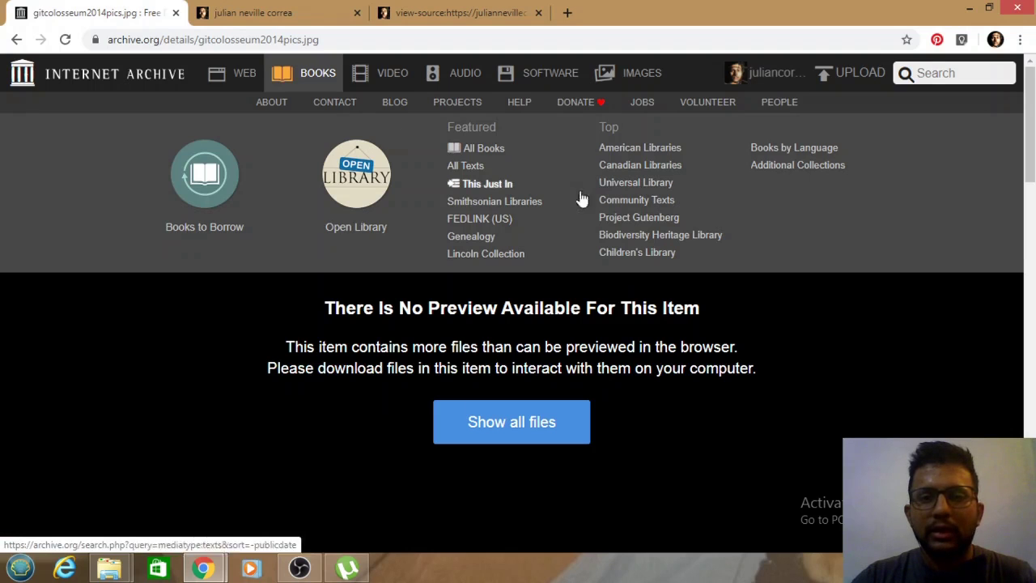
# Step: Search the Internet Archive metadata for the suggested term 'indian
pyautogui.click(910, 74)
pyautogui.click(929, 74)
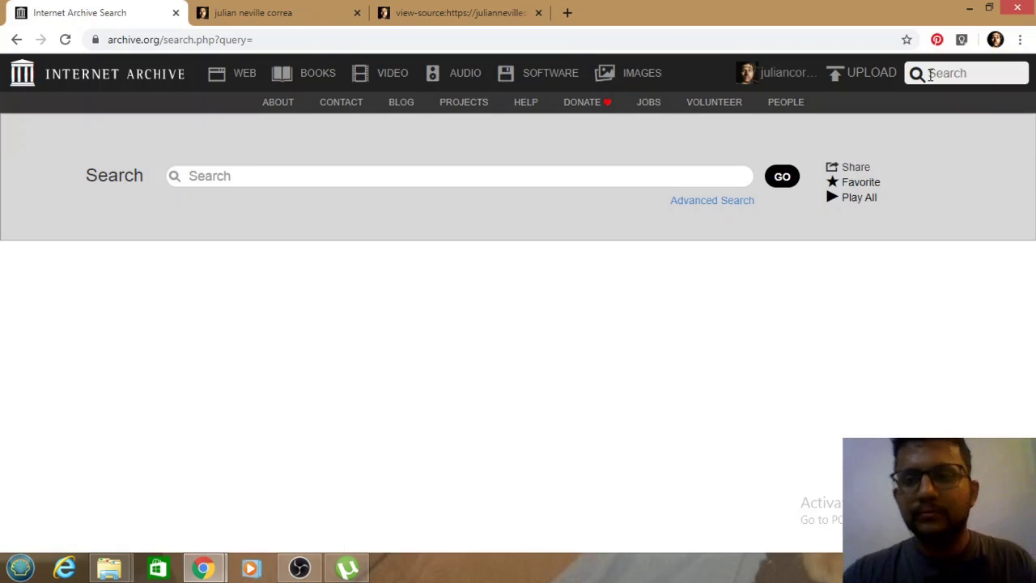
pyautogui.click(952, 75)
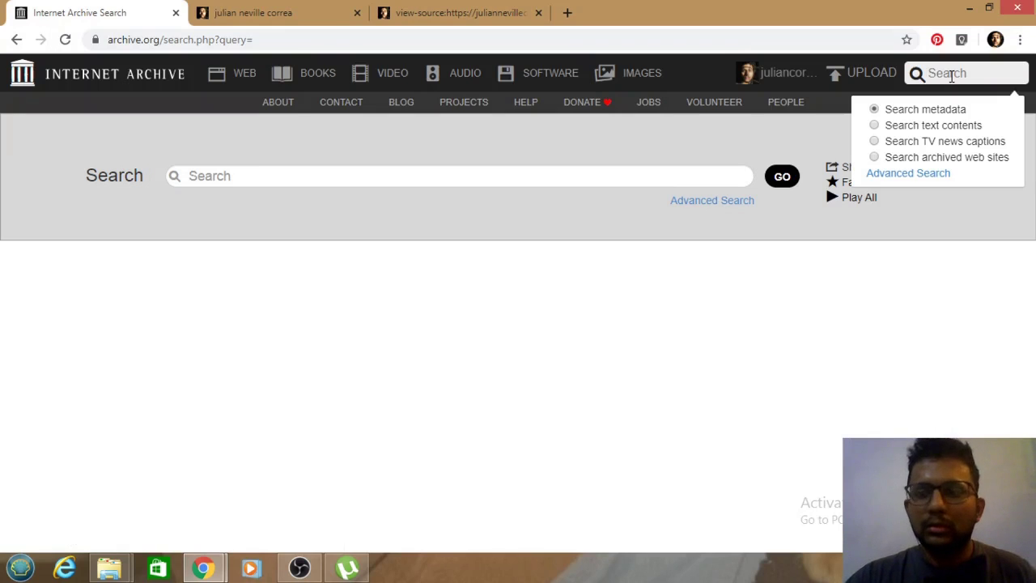
pyautogui.write('indi')
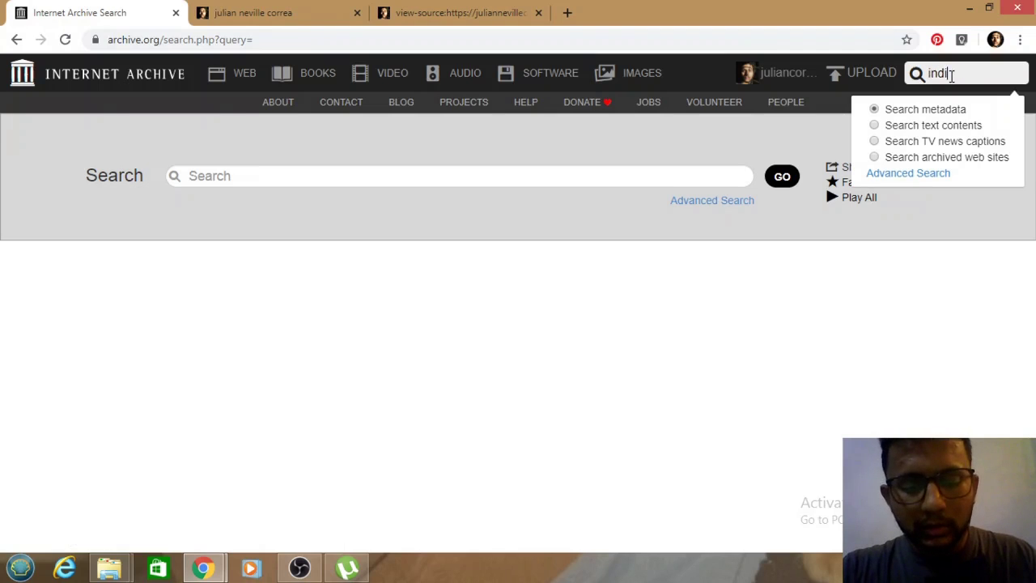
pyautogui.write('an li')
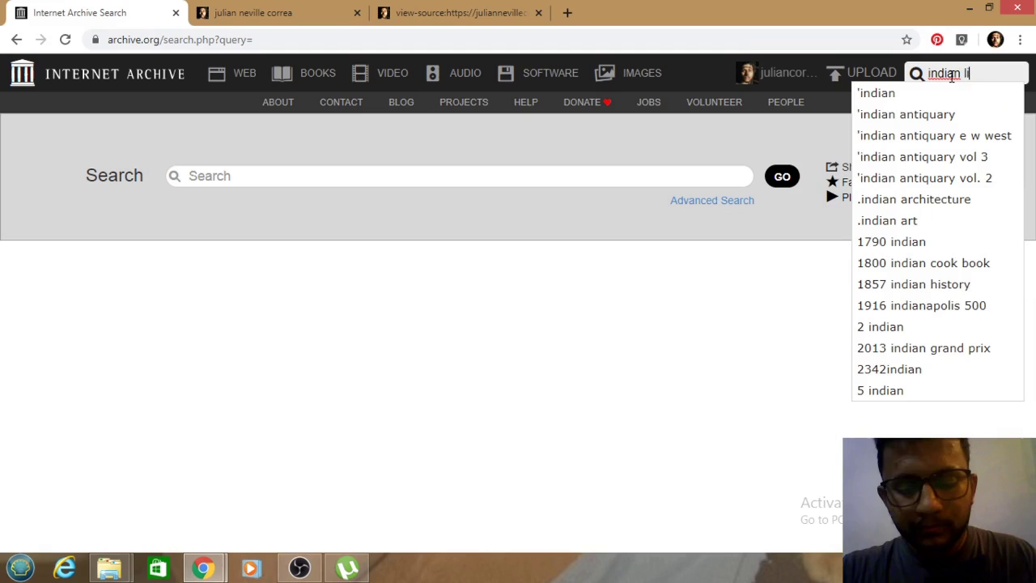
pyautogui.press('BackSpace')
pyautogui.press('BackSpace')
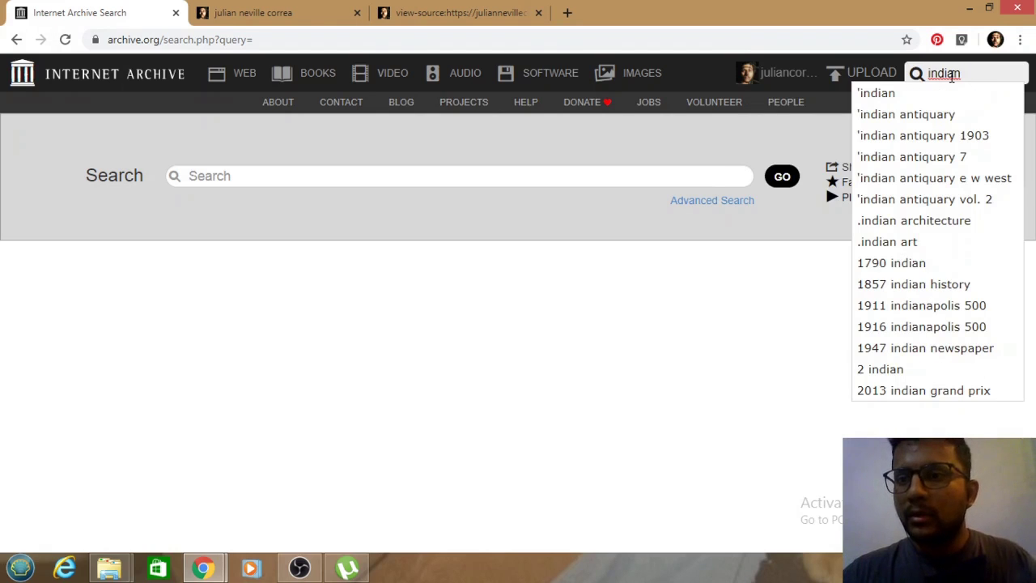
pyautogui.click(921, 92)
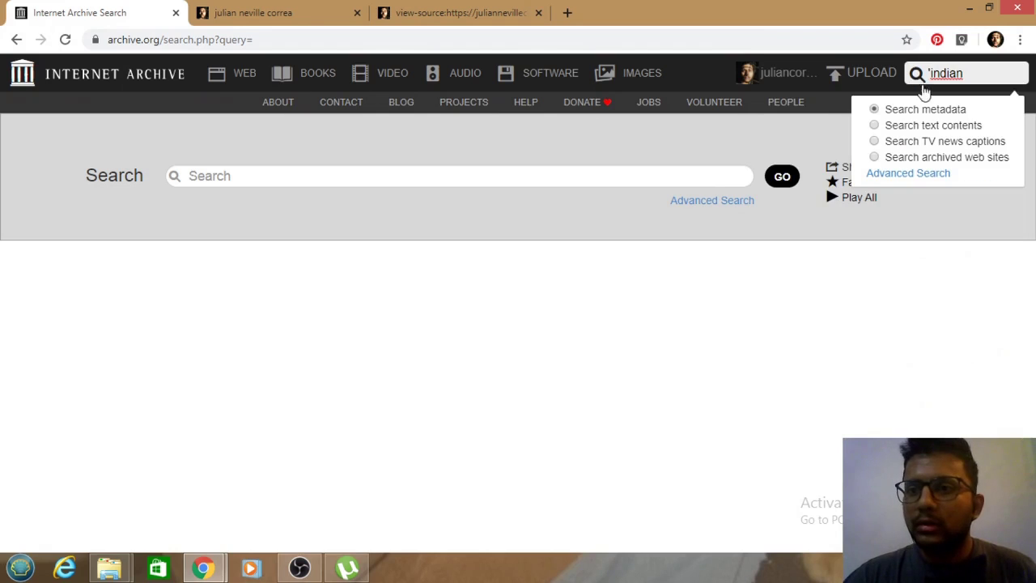
pyautogui.click(918, 75)
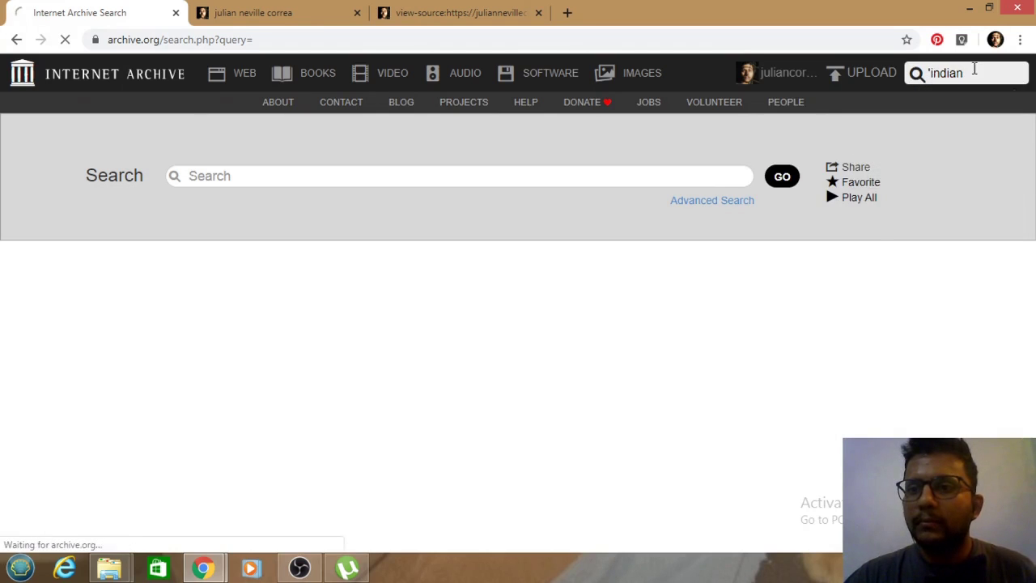
pyautogui.click(971, 73)
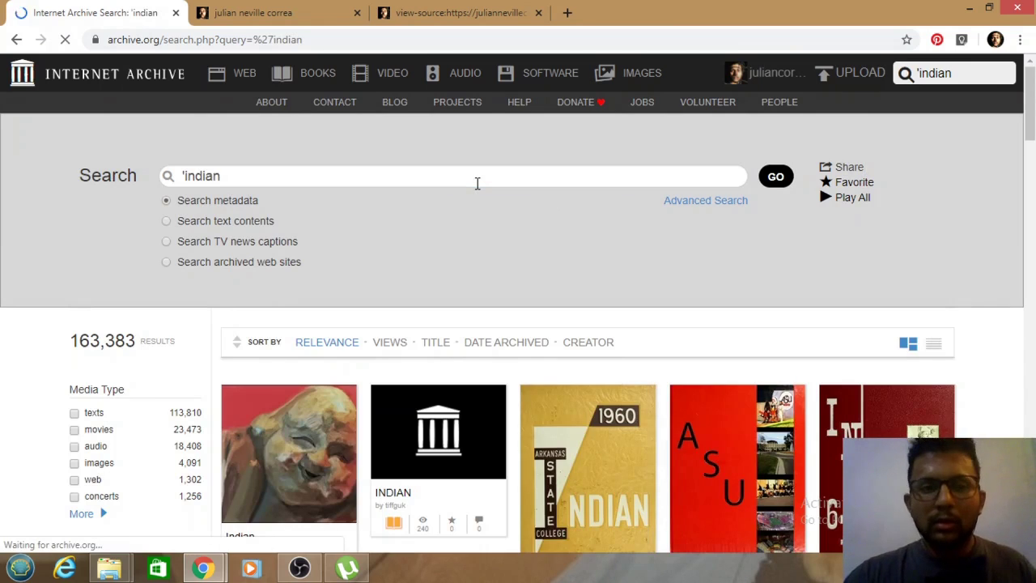
# Step: Change the Internet Archive search term to india and run the search
pyautogui.click(186, 180)
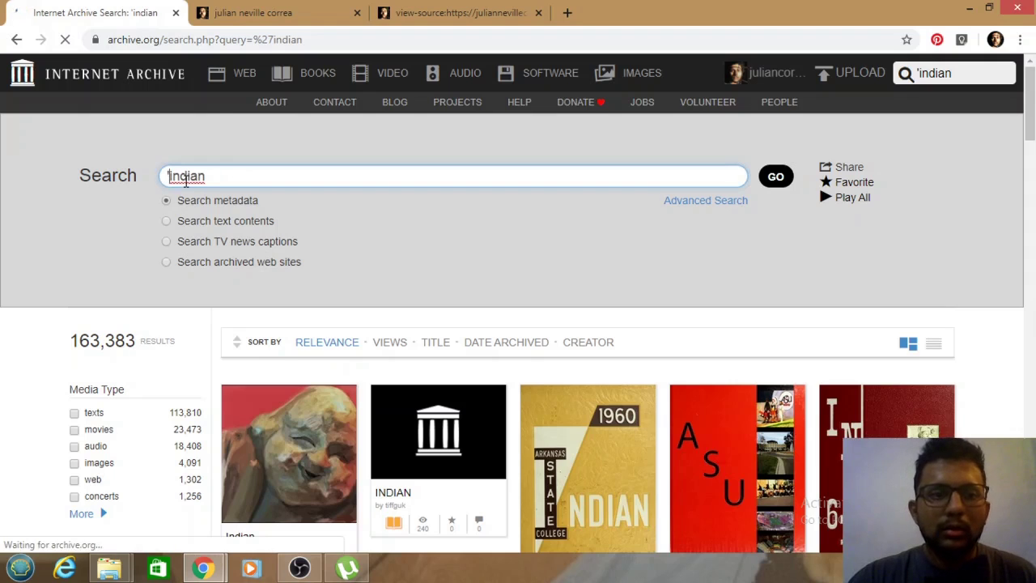
pyautogui.press('BackSpace')
pyautogui.click(225, 173)
pyautogui.press('BackSpace')
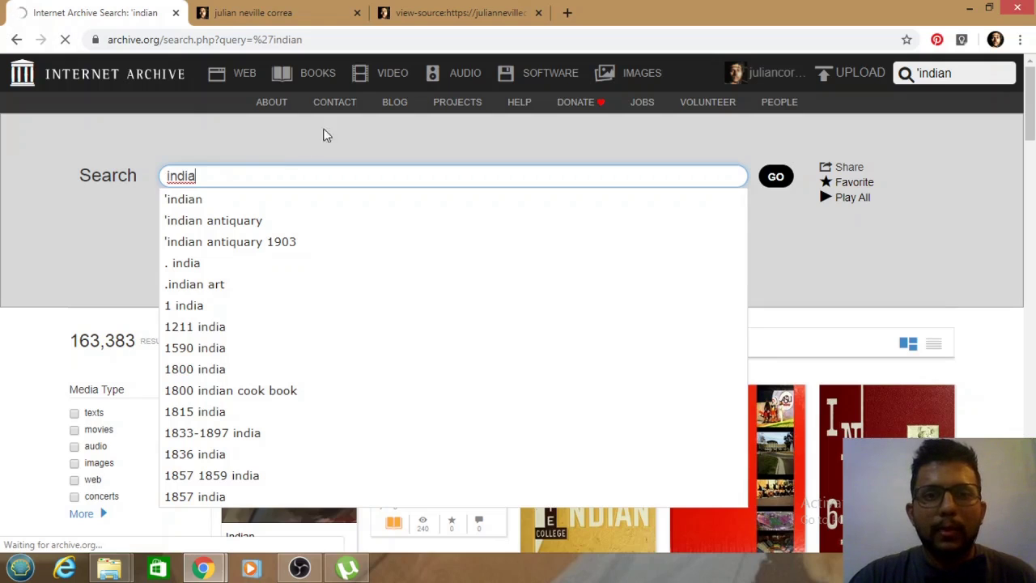
# Step: Check the torrent's progress in µTorrent and glance at the recording in OBS, and return to the search results in Chrome
pyautogui.click(350, 569)
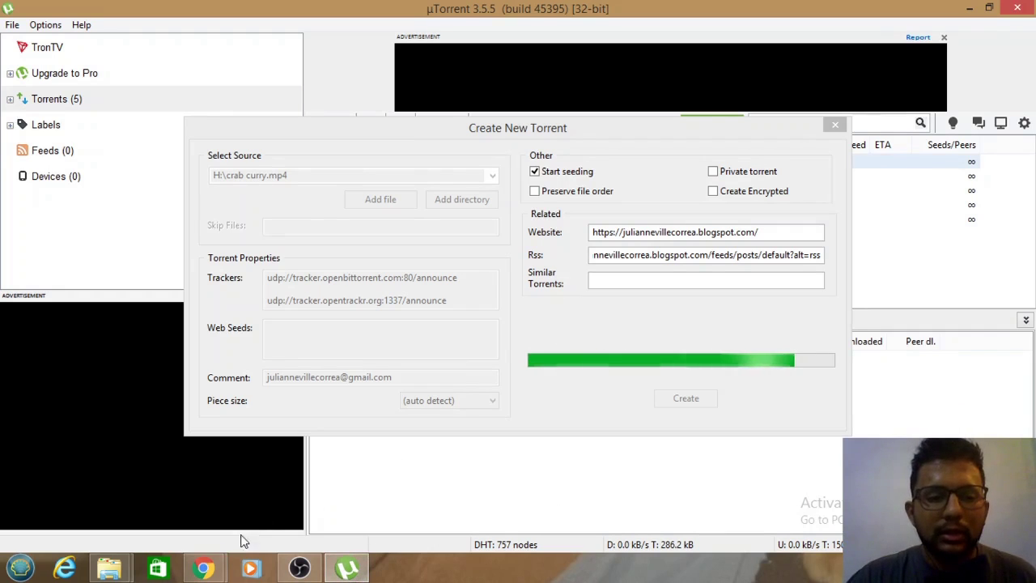
pyautogui.moveTo(217, 570)
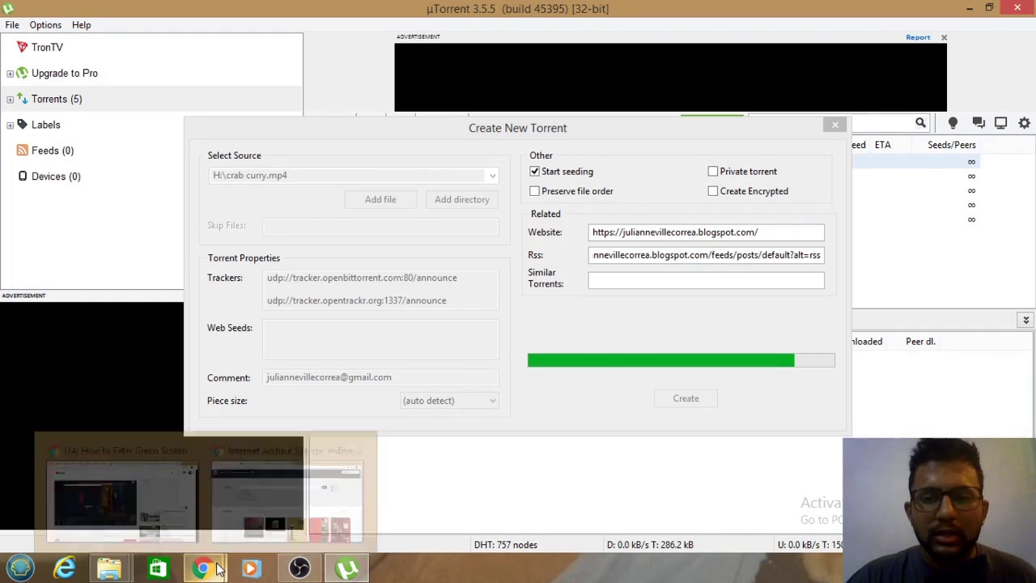
pyautogui.click(299, 569)
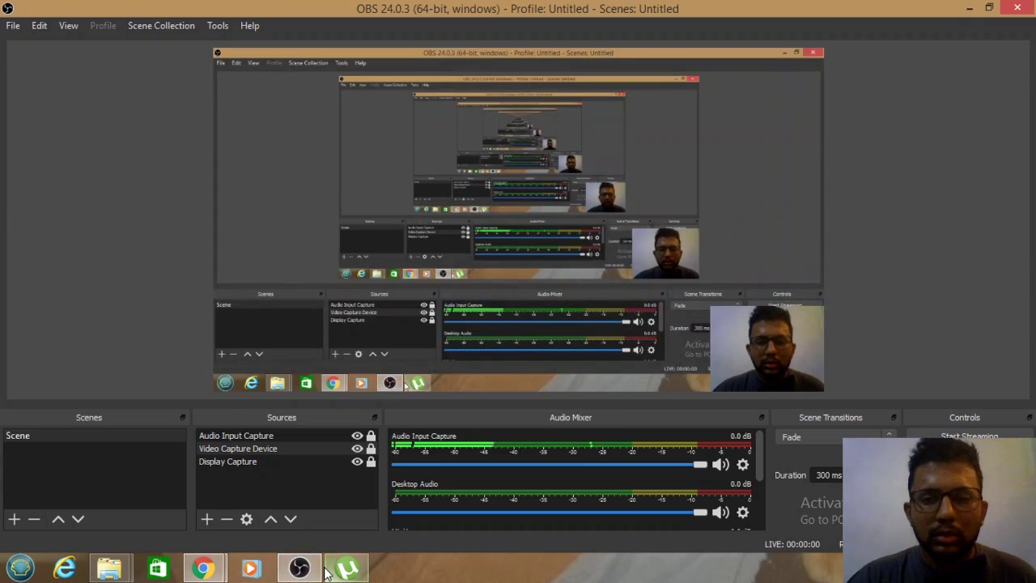
pyautogui.moveTo(341, 562)
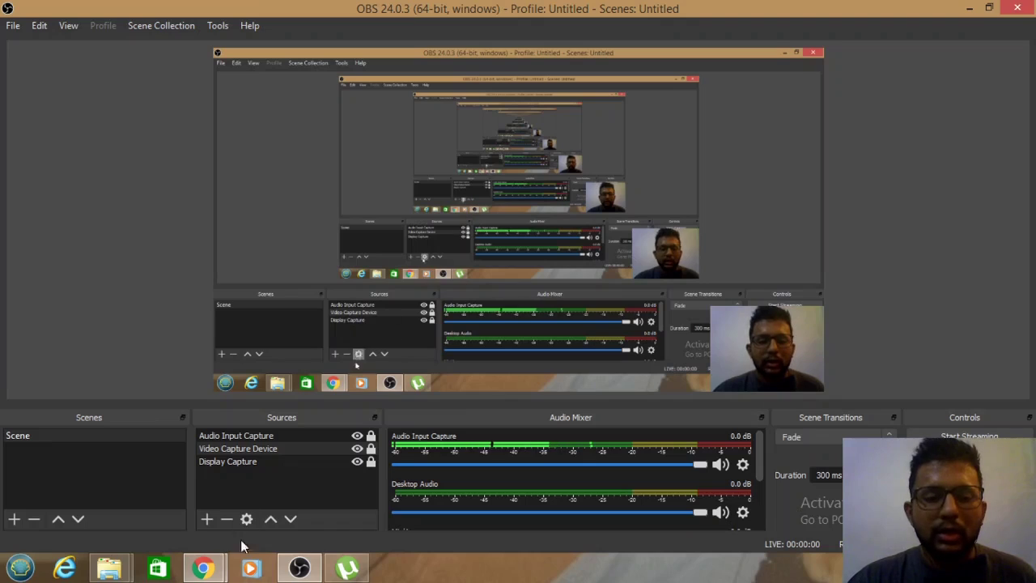
pyautogui.moveTo(225, 557)
pyautogui.click(275, 487)
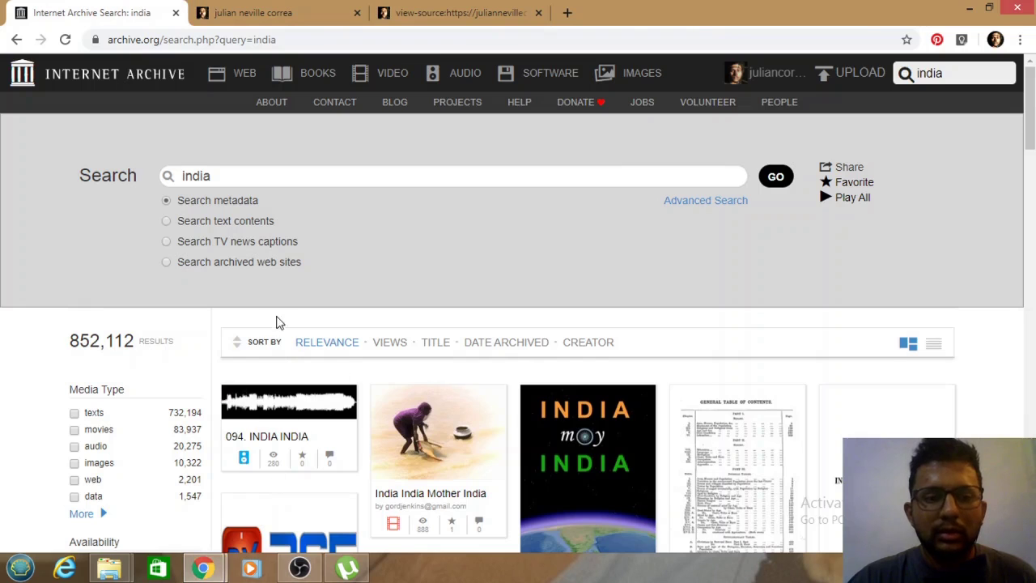
# Step: Browse the books, images and audio items among the india search results
pyautogui.scroll(-6, 278, 324)
pyautogui.scroll(-9, 277, 322)
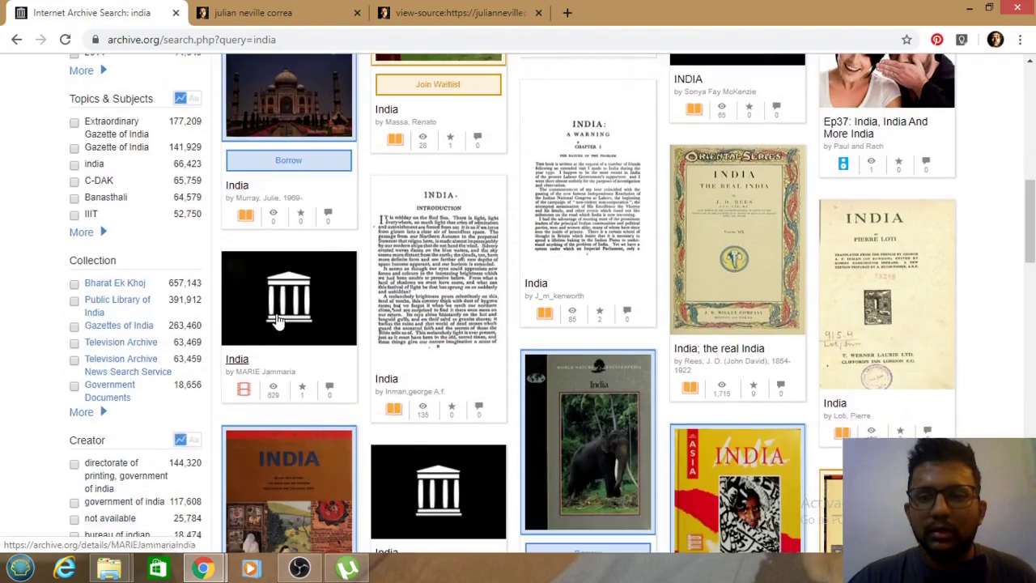
pyautogui.scroll(-4, 278, 321)
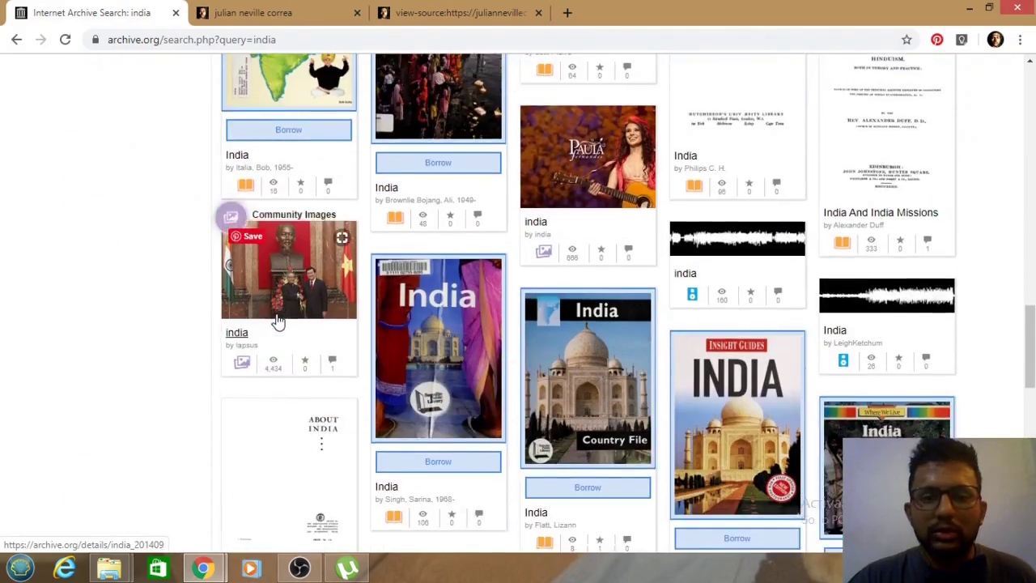
pyautogui.scroll(15, 291, 354)
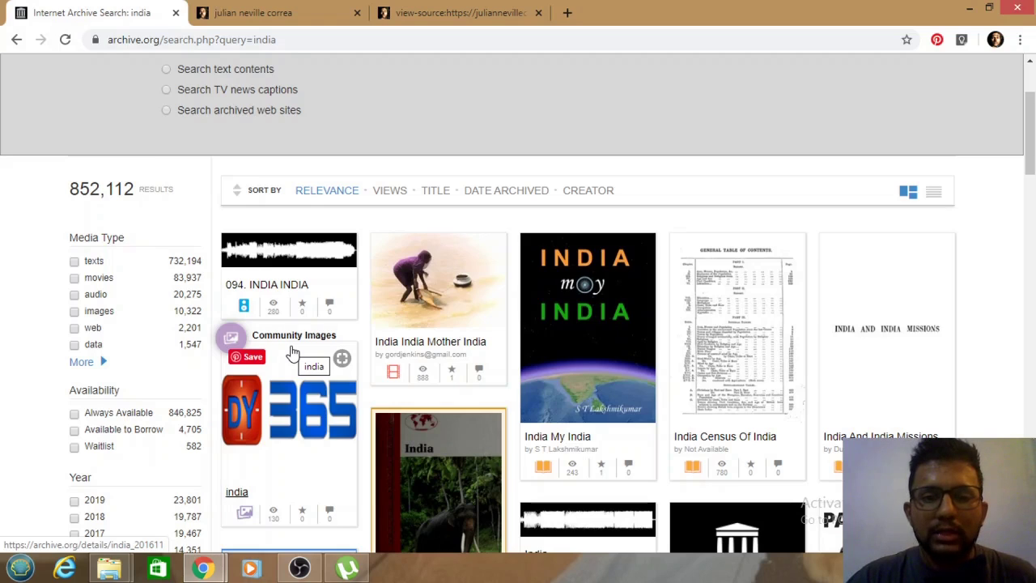
pyautogui.scroll(2, 293, 350)
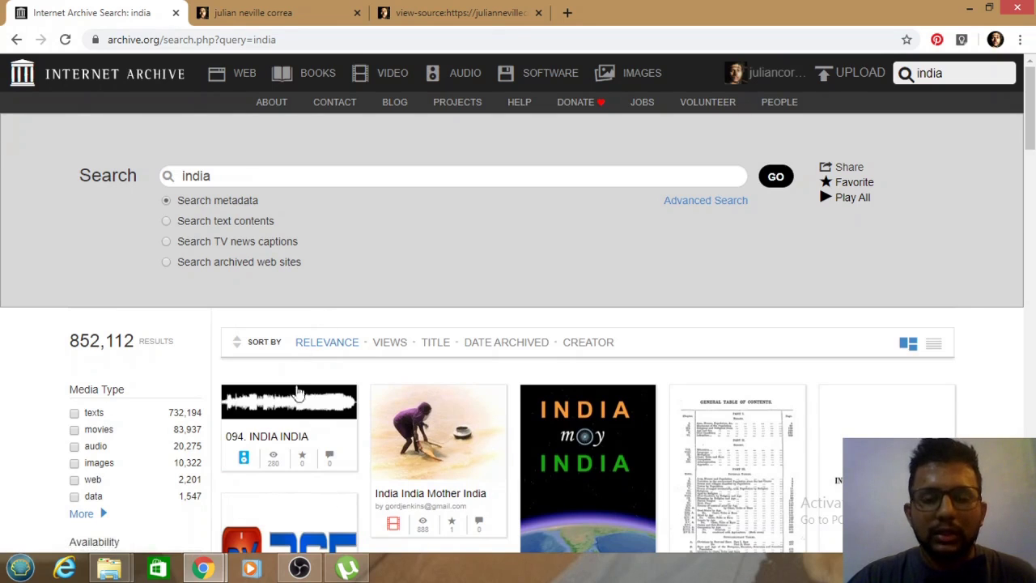
# Step: Switch to µTorrent, check the crab curry.mp4 torrent in the list behind the Create New Torrent dialog, and close the dialog
pyautogui.click(348, 570)
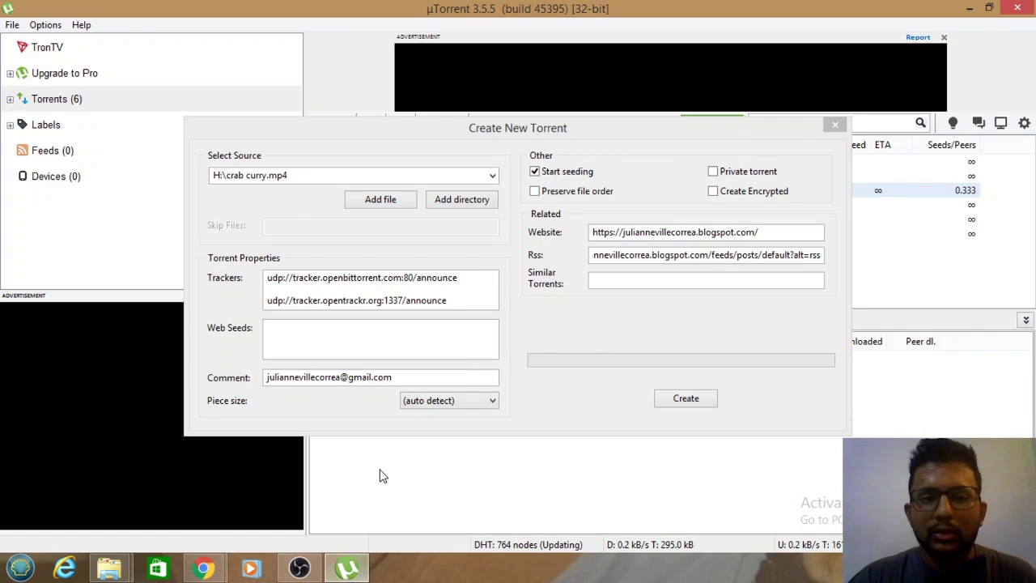
pyautogui.moveTo(520, 129); pyautogui.dragTo(519, 211)
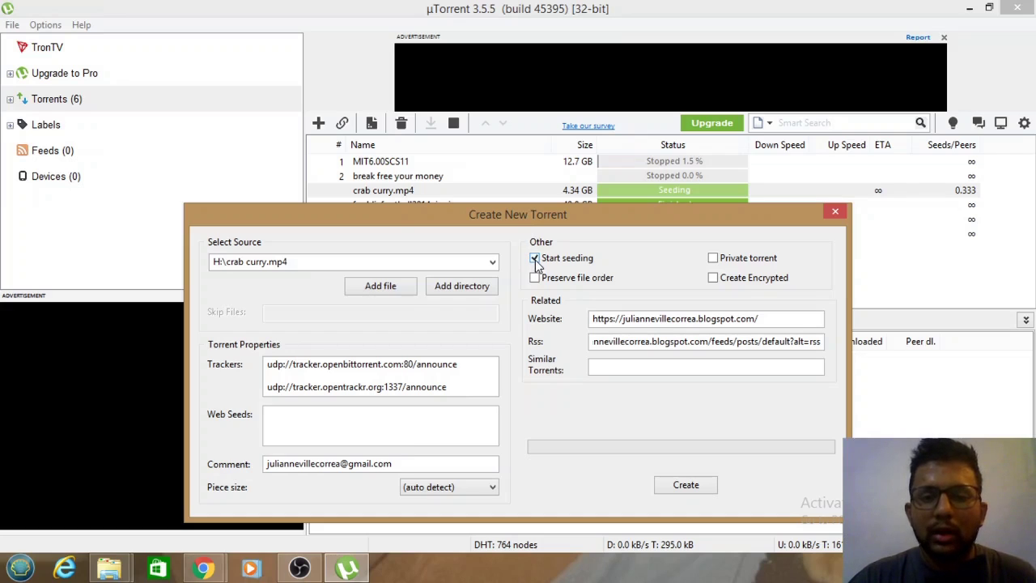
pyautogui.moveTo(531, 221); pyautogui.dragTo(543, 276)
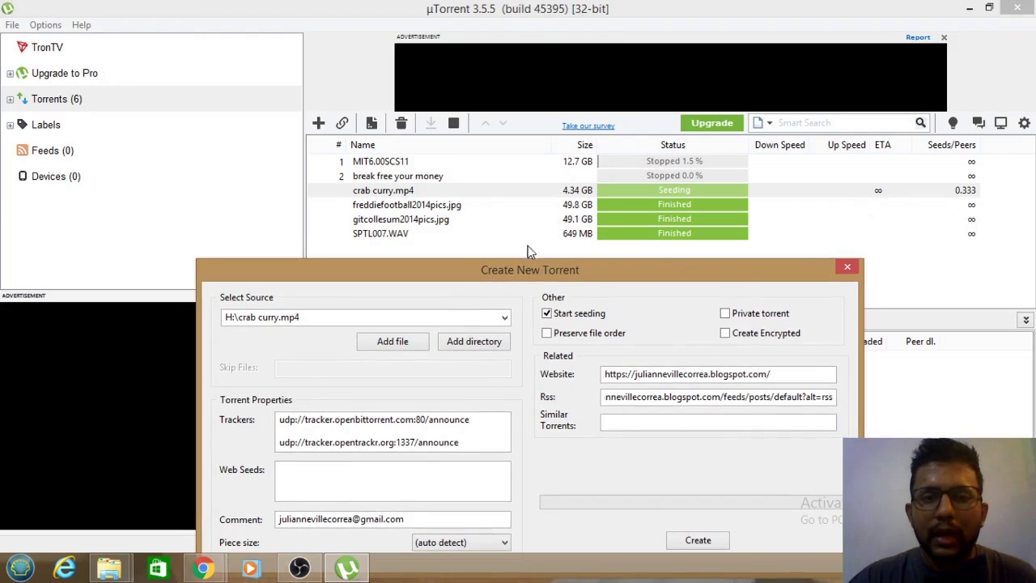
pyautogui.click(417, 196)
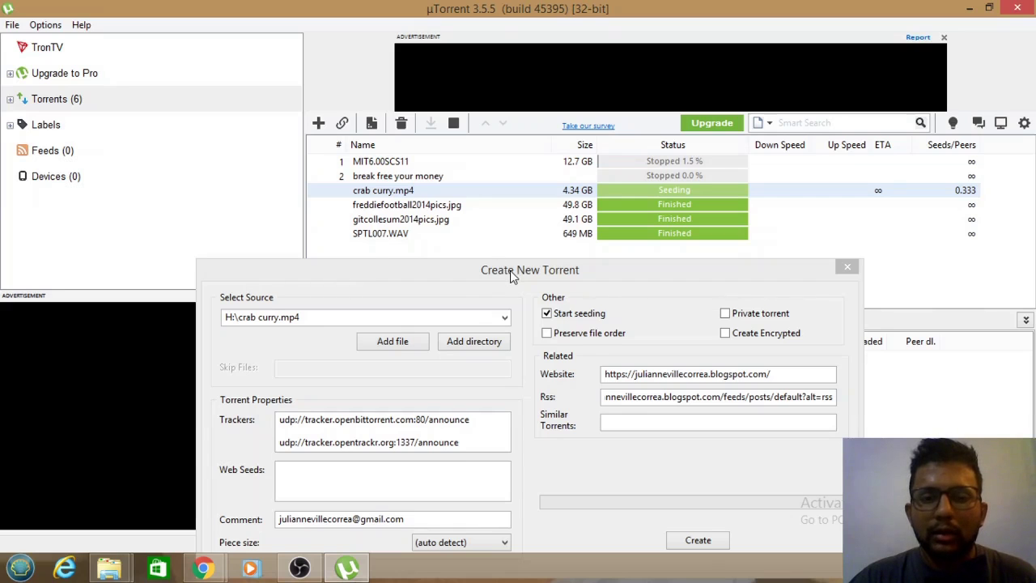
pyautogui.moveTo(509, 276); pyautogui.dragTo(512, 263)
pyautogui.click(412, 192)
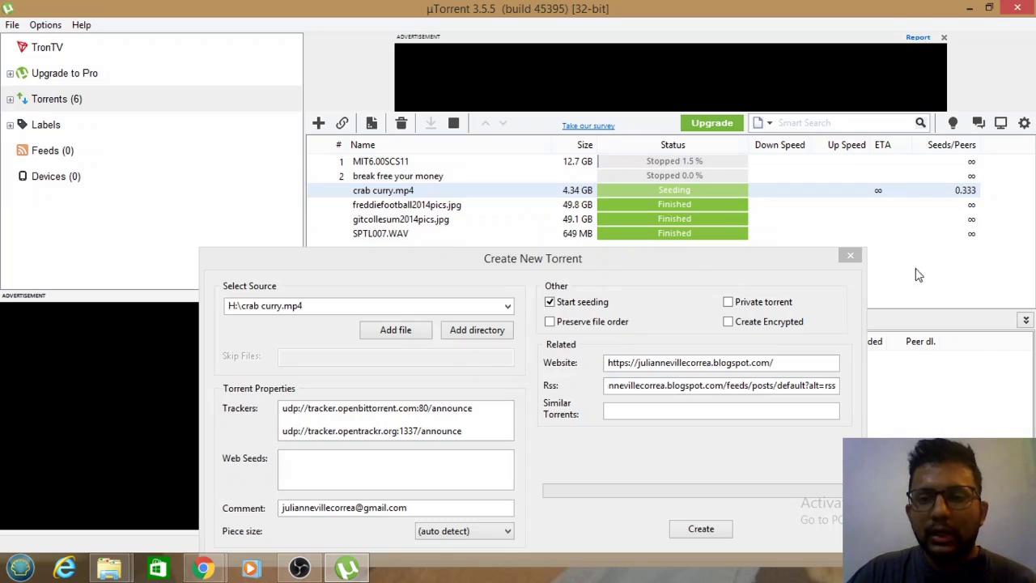
pyautogui.click(851, 257)
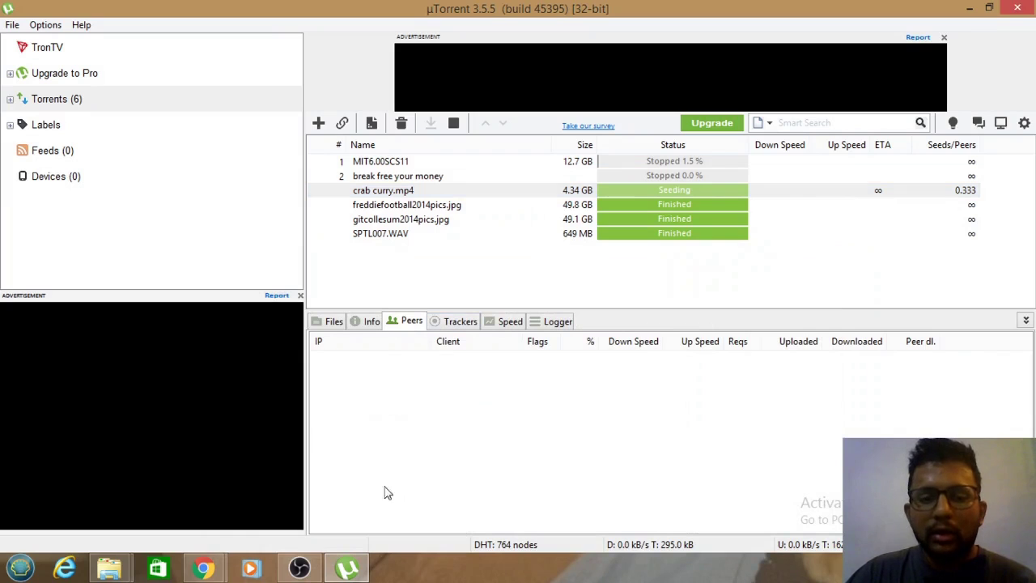
# Step: Return to the Internet Archive window in Chrome and open its file upload page
pyautogui.moveTo(207, 573)
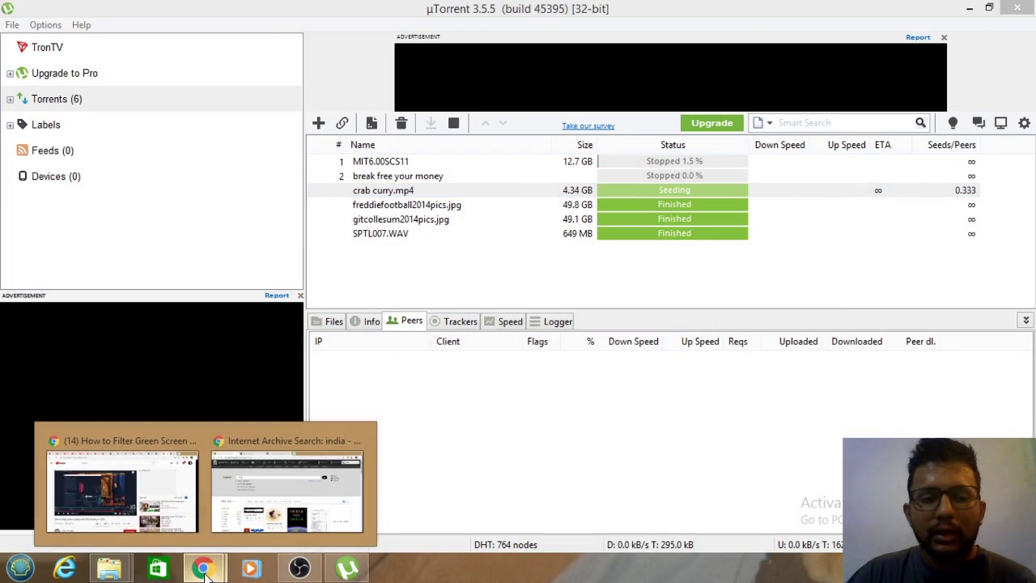
pyautogui.click(263, 518)
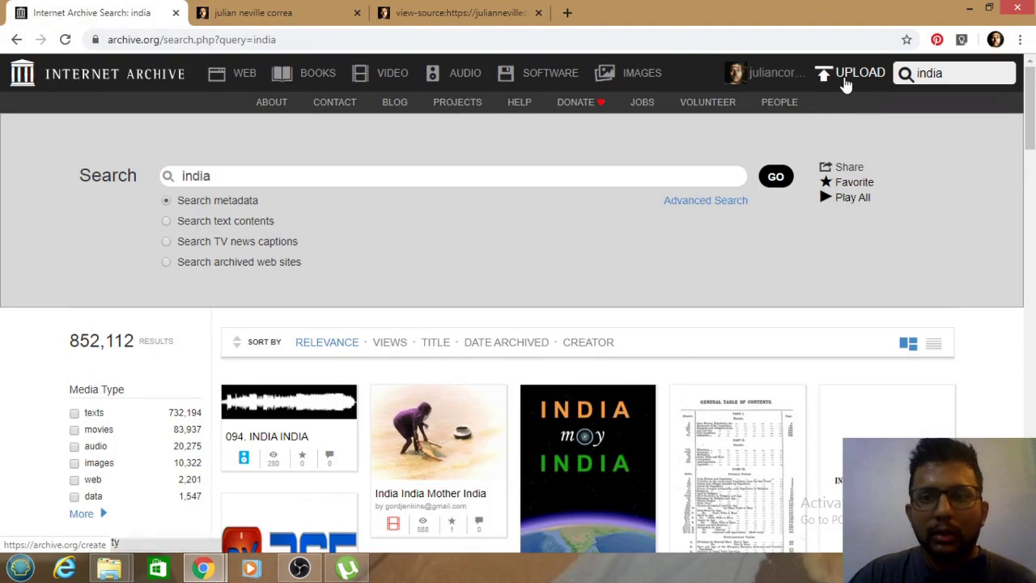
pyautogui.click(846, 85)
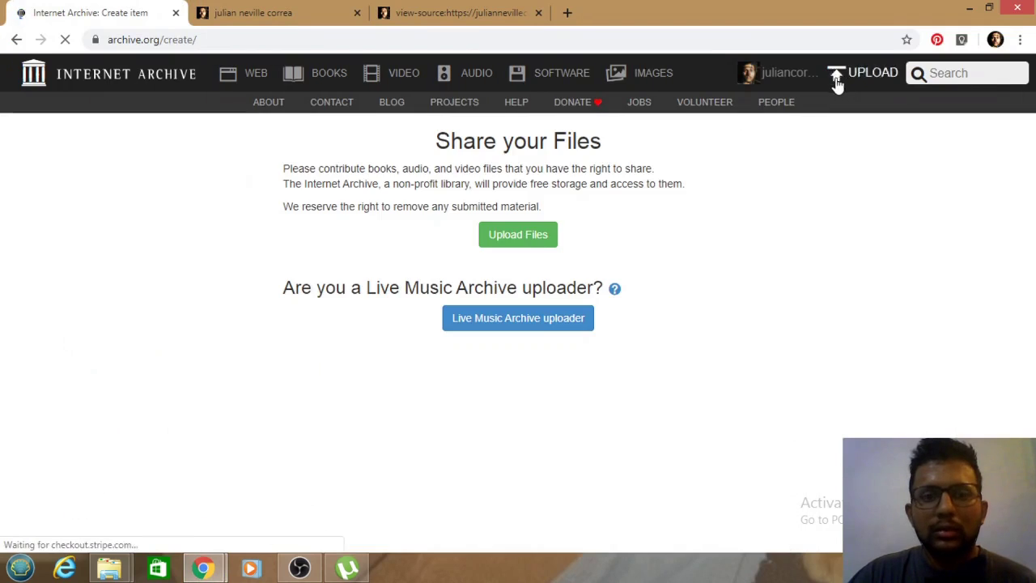
pyautogui.click(539, 235)
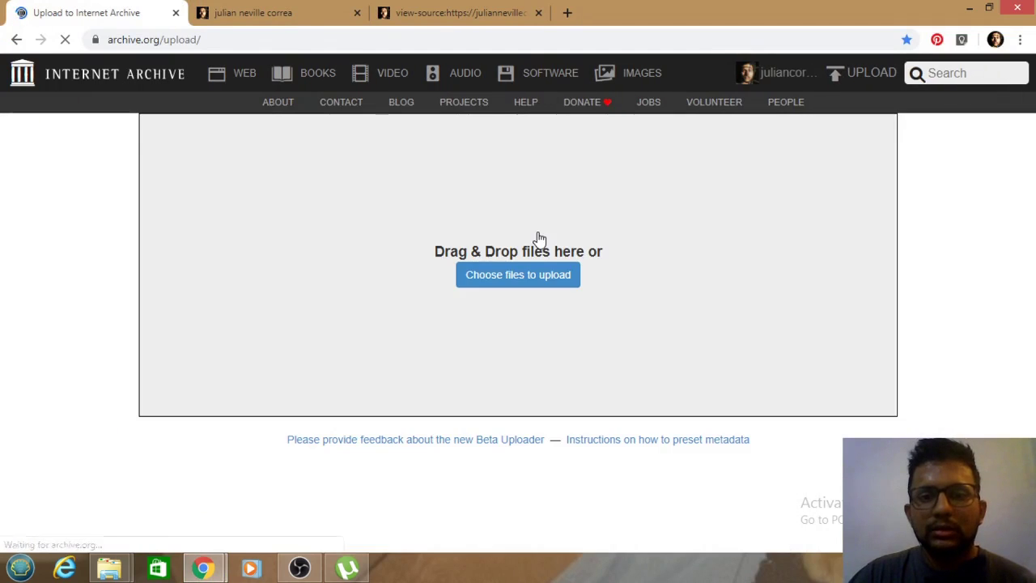
# Step: Choose the crab curry torrent file from New Volume (H:) for upload
pyautogui.click(539, 275)
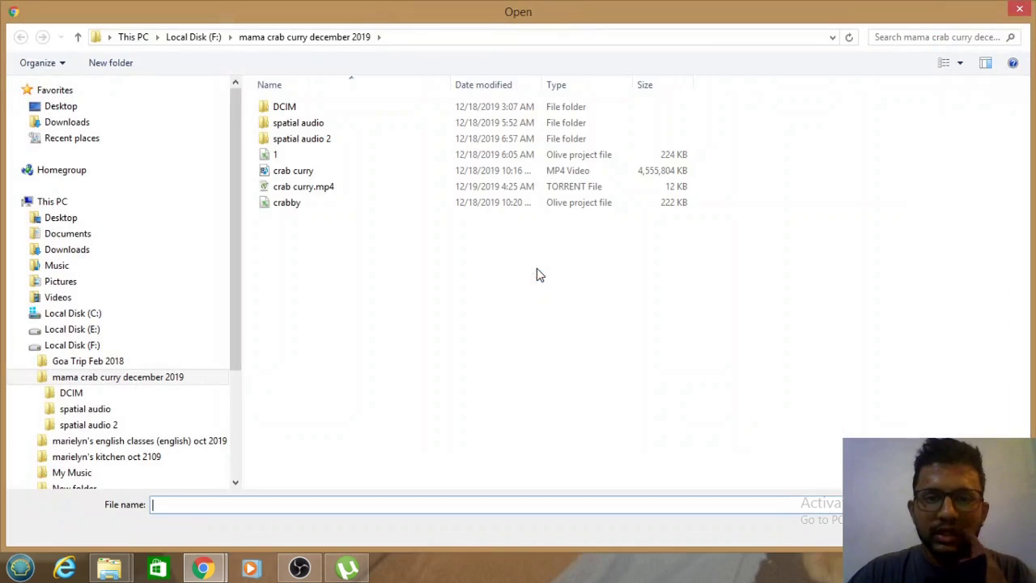
pyautogui.click(100, 348)
pyautogui.scroll(-3, 149, 338)
pyautogui.click(79, 420)
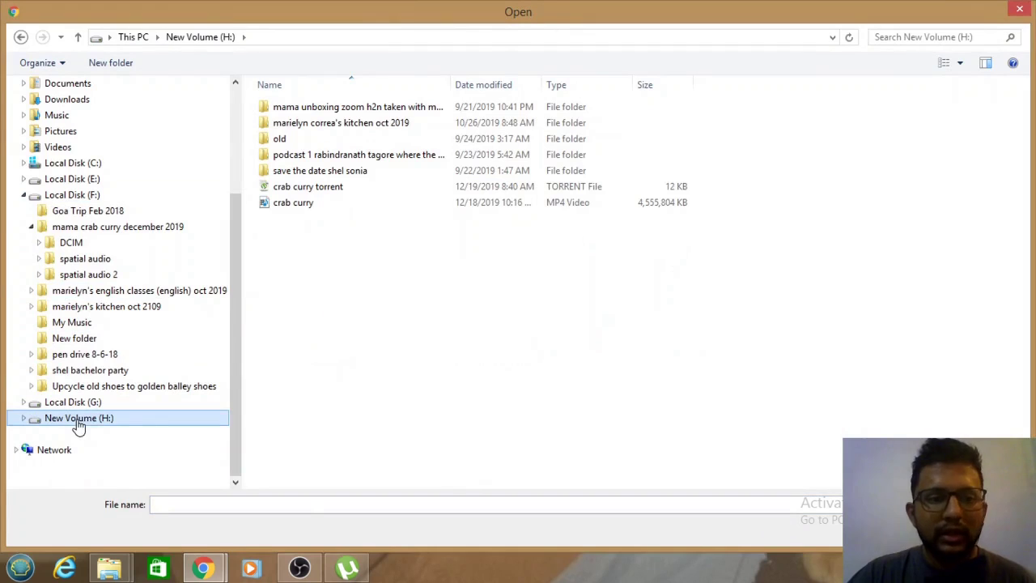
pyautogui.click(326, 191)
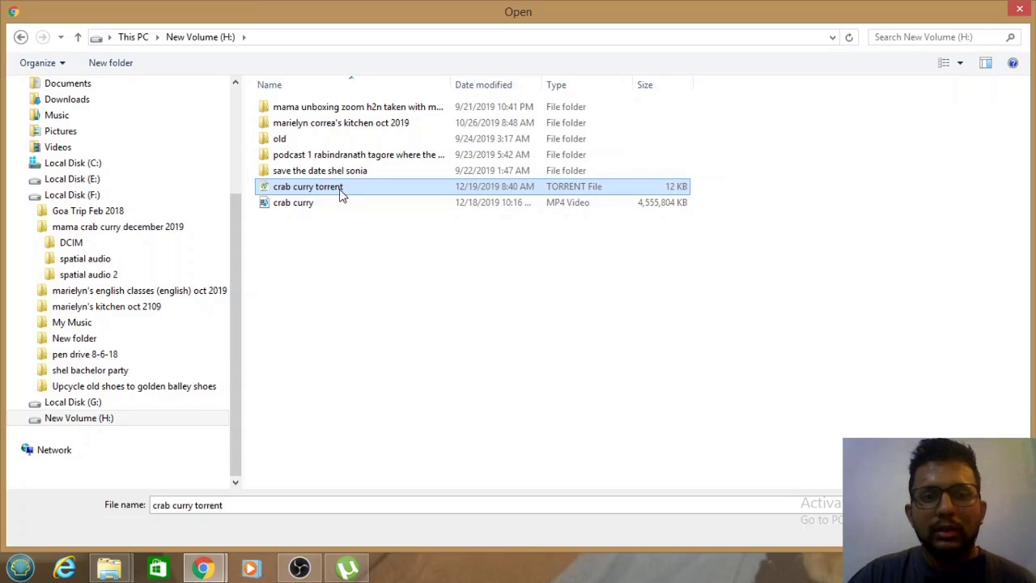
pyautogui.press('Return')
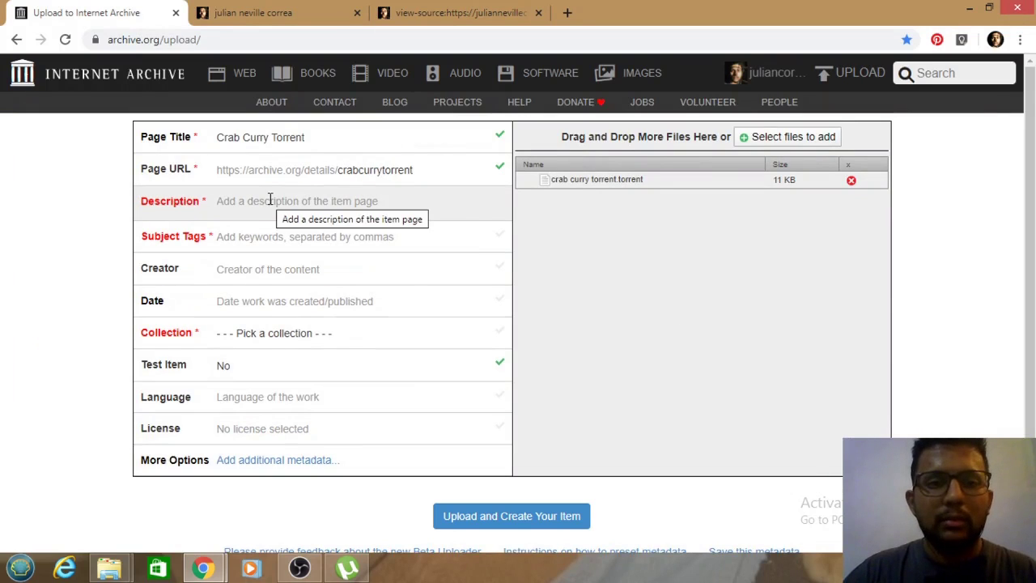
# Step: Replace the ending of the item's page URL with crabcurry, without spaces
pyautogui.click(424, 171)
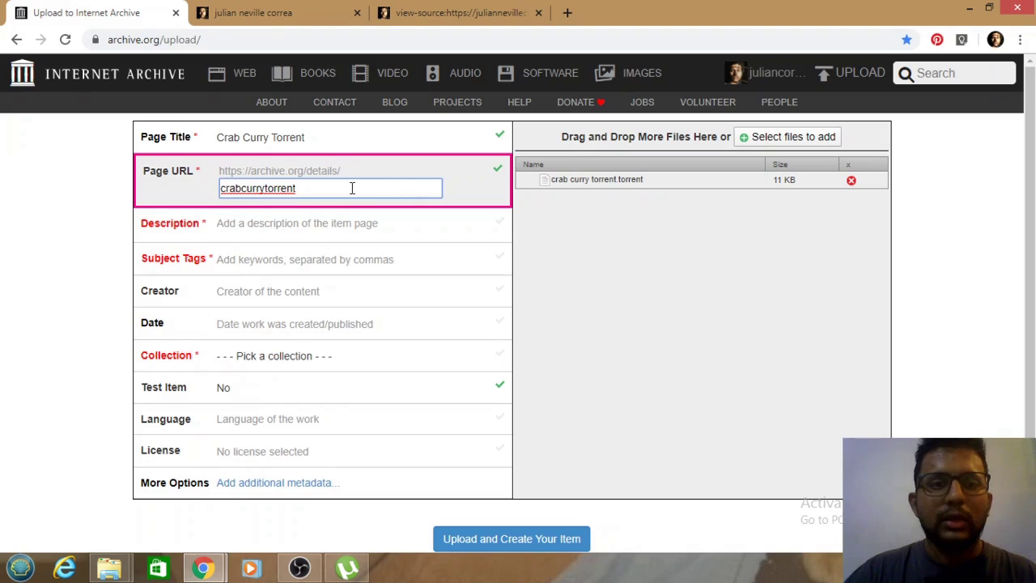
pyautogui.moveTo(343, 189); pyautogui.dragTo(224, 198)
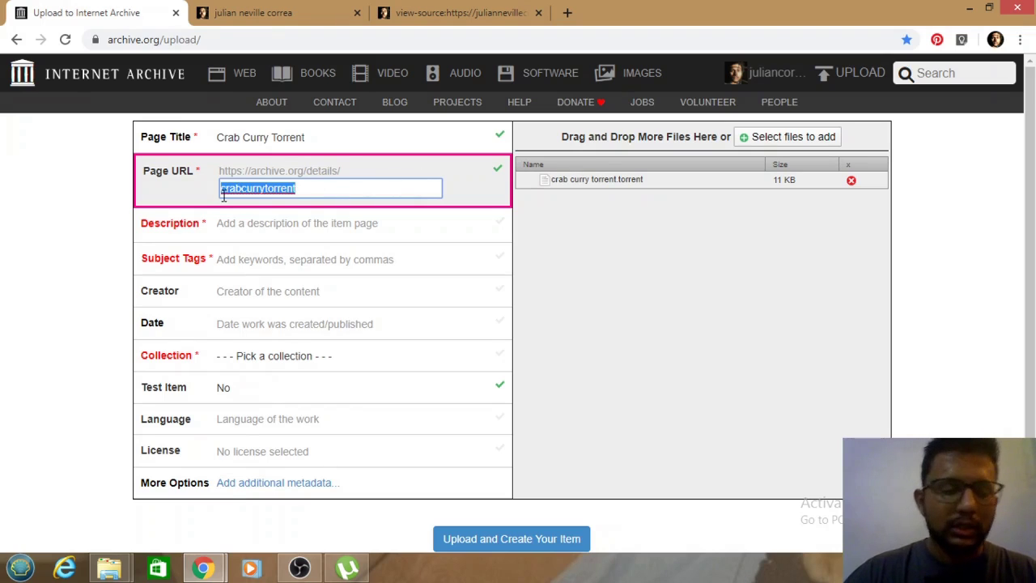
pyautogui.write('cra')
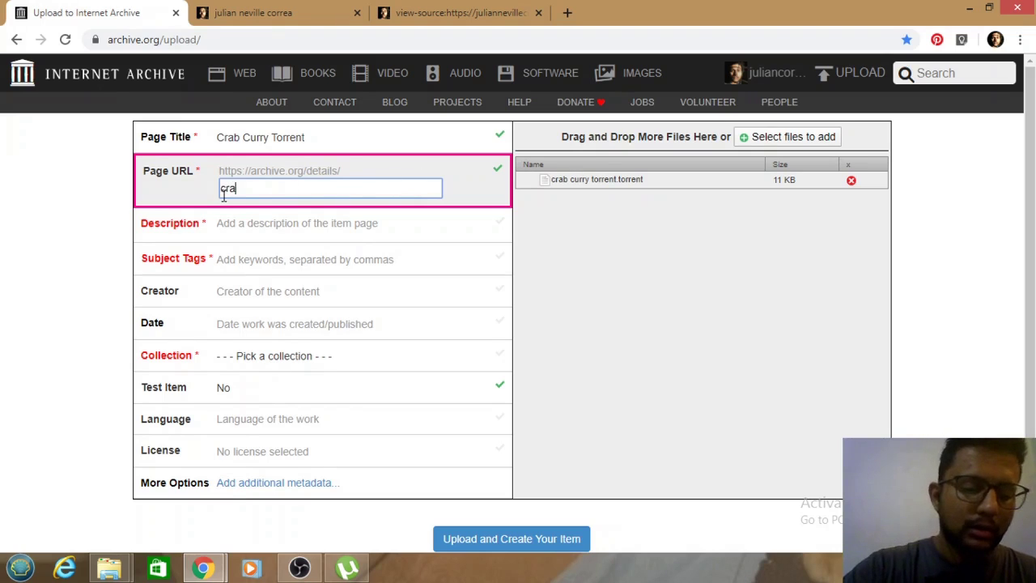
pyautogui.write('b curr')
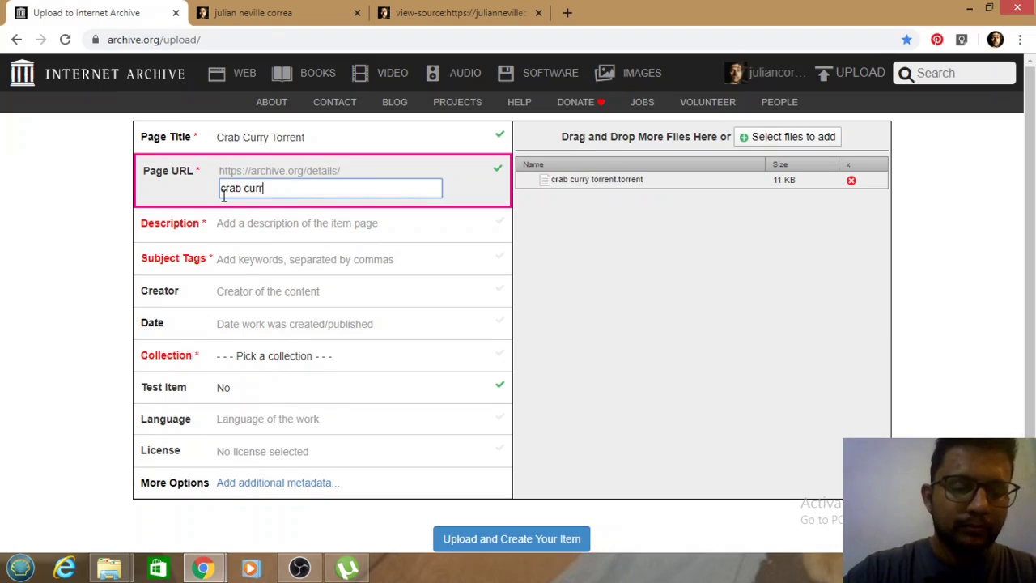
pyautogui.write('y')
pyautogui.click(246, 188)
pyautogui.press('BackSpace')
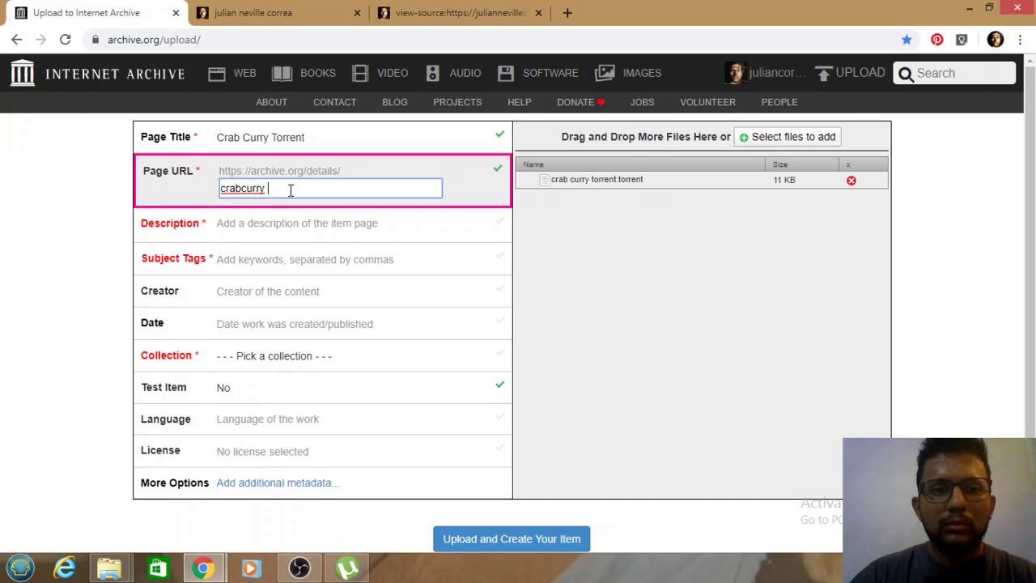
pyautogui.press('BackSpace')
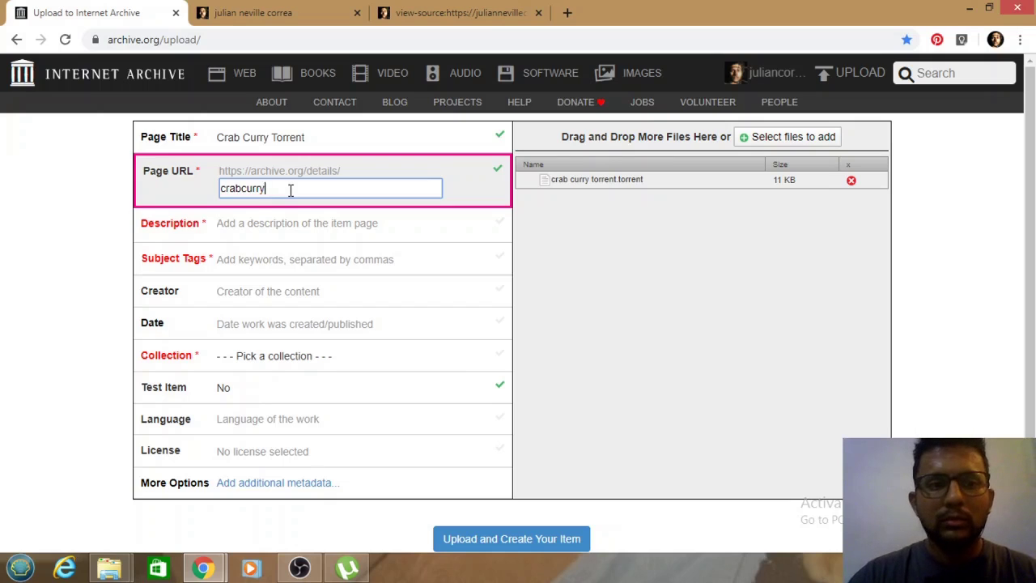
pyautogui.click(289, 235)
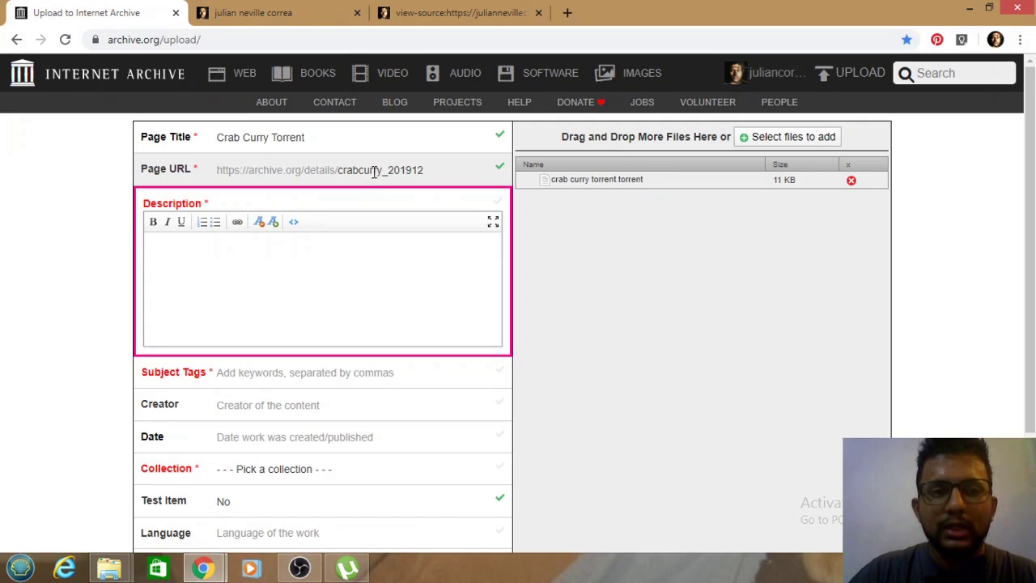
# Step: Change the page URL ending to crabcurry2 and enter the description "mom cooked crab"
pyautogui.click(448, 176)
pyautogui.moveTo(307, 188); pyautogui.dragTo(265, 187)
pyautogui.press('BackSpace')
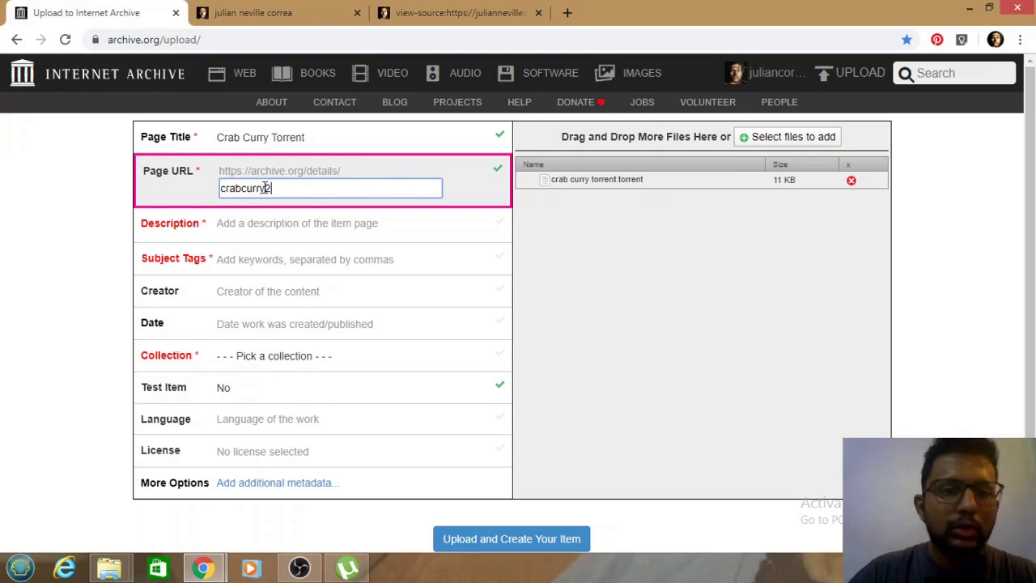
pyautogui.write('2')
pyautogui.click(313, 231)
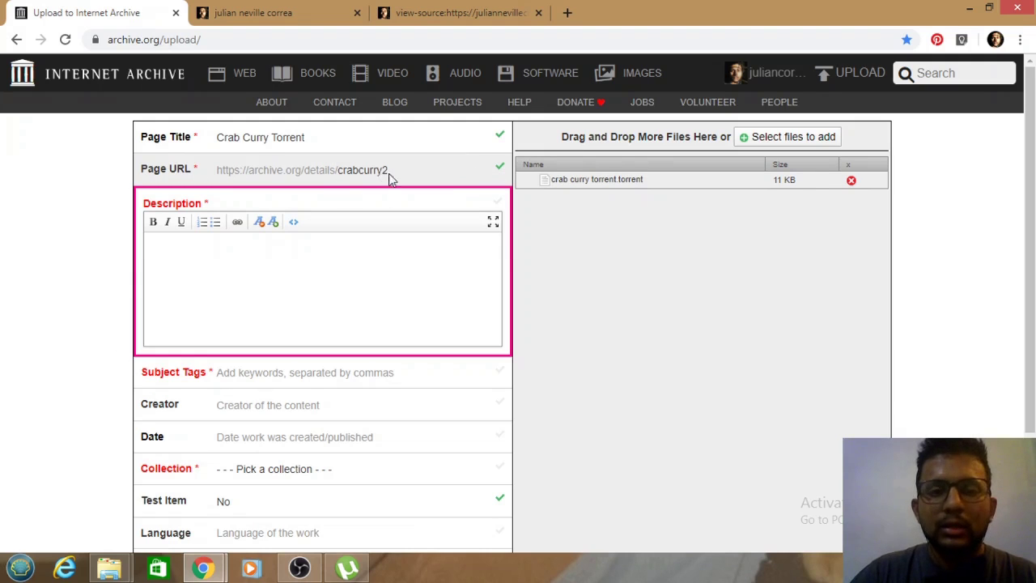
pyautogui.write('mom cooked crab')
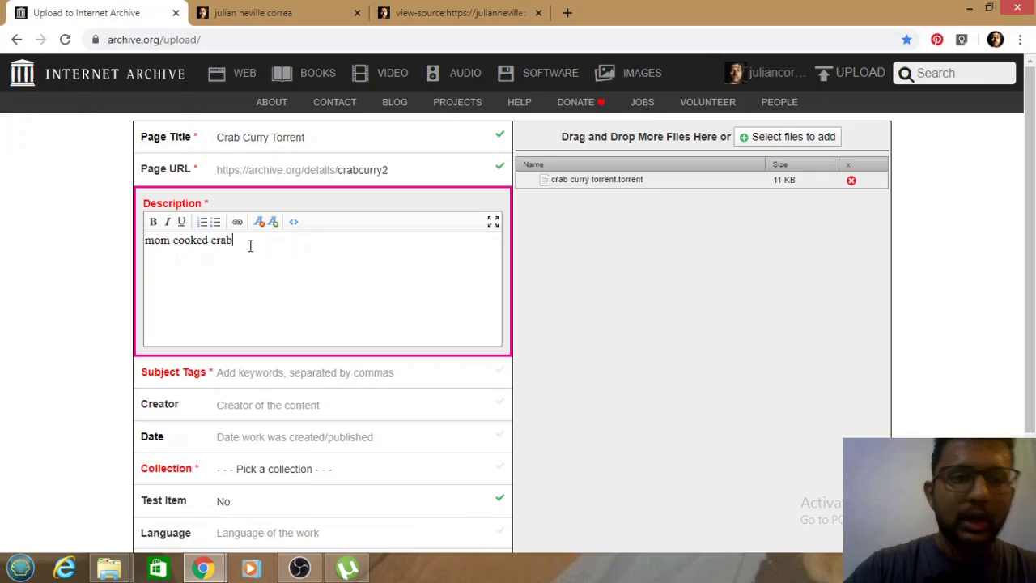
# Step: Enter the subject tags crab,sea,food,dish,recipe for the item
pyautogui.scroll(-2, 273, 275)
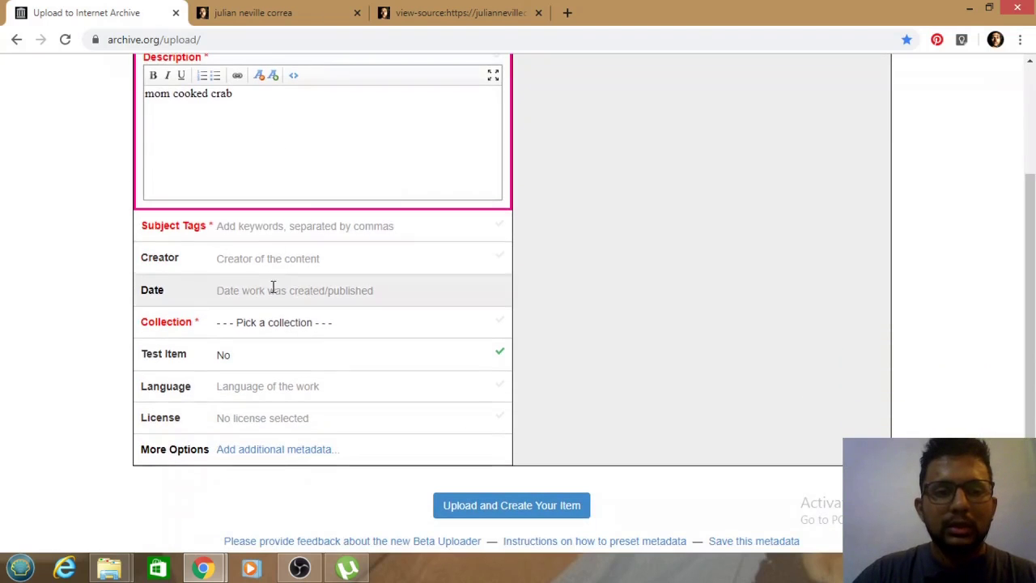
pyautogui.click(273, 237)
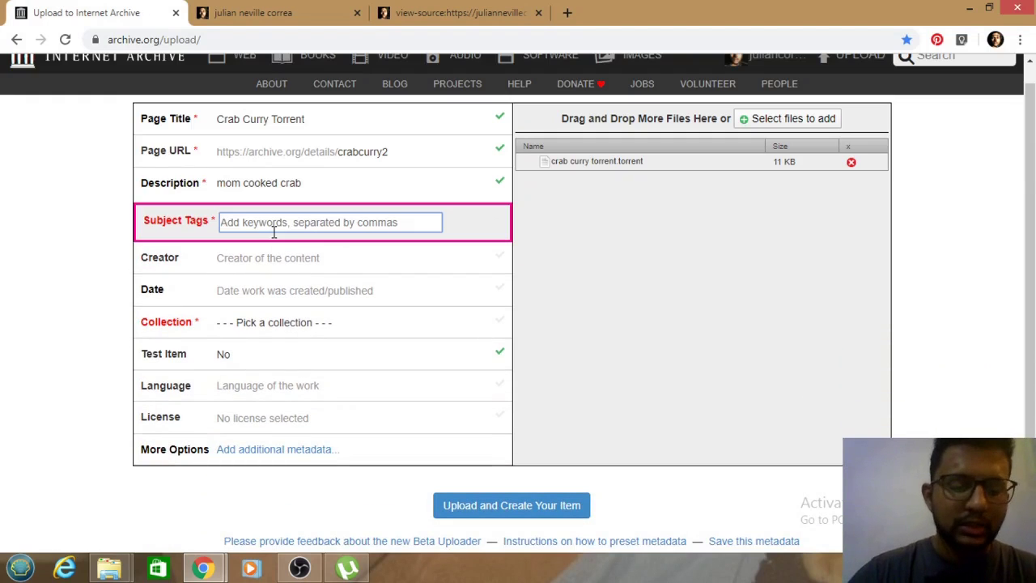
pyautogui.write('crab,')
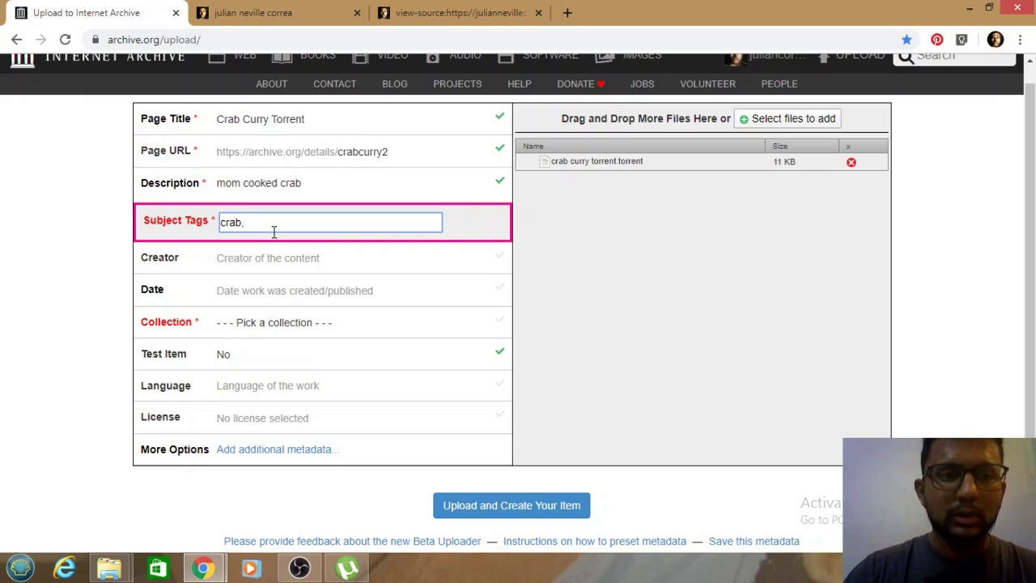
pyautogui.write('se')
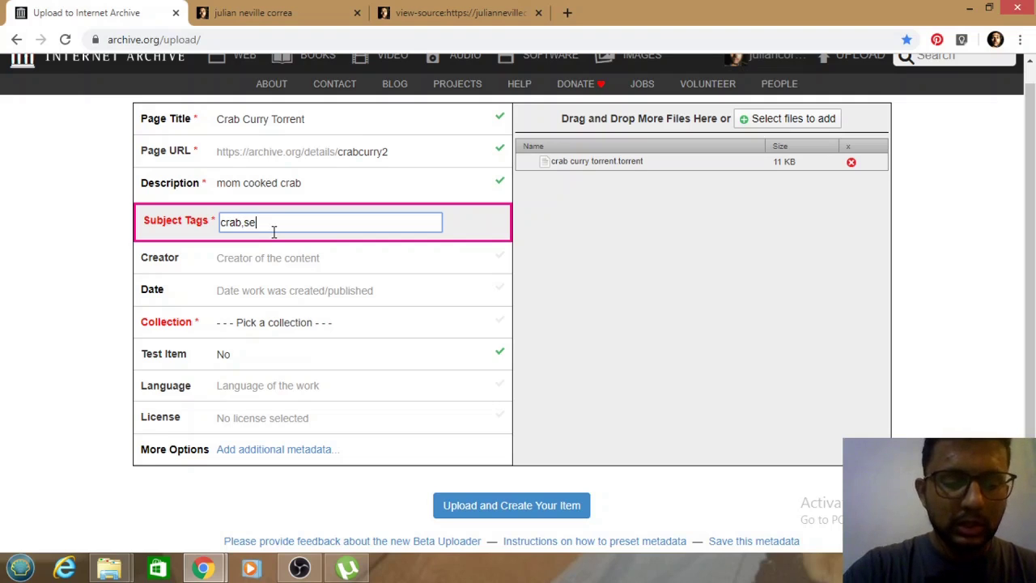
pyautogui.write('a,fo')
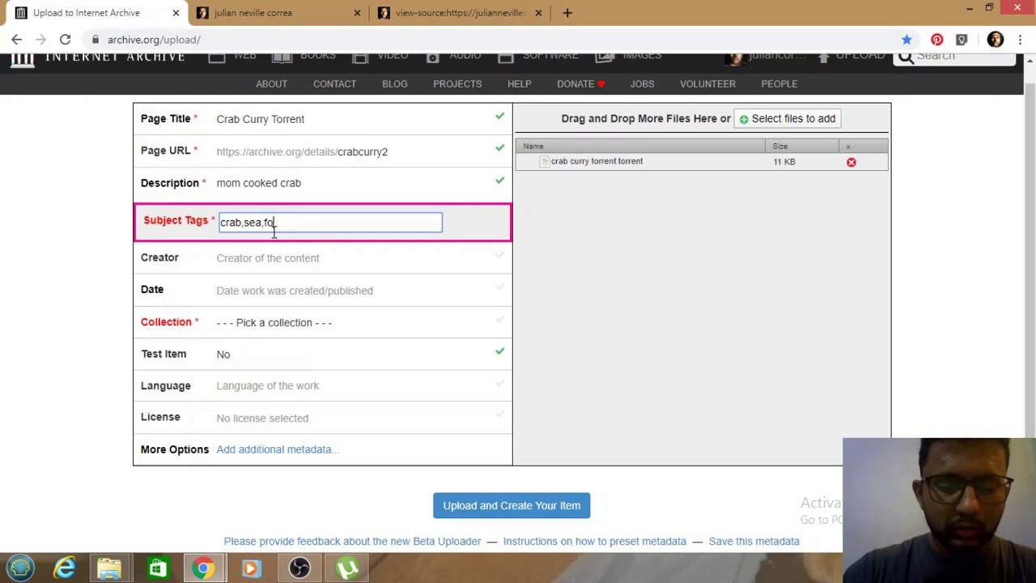
pyautogui.write('od,dish')
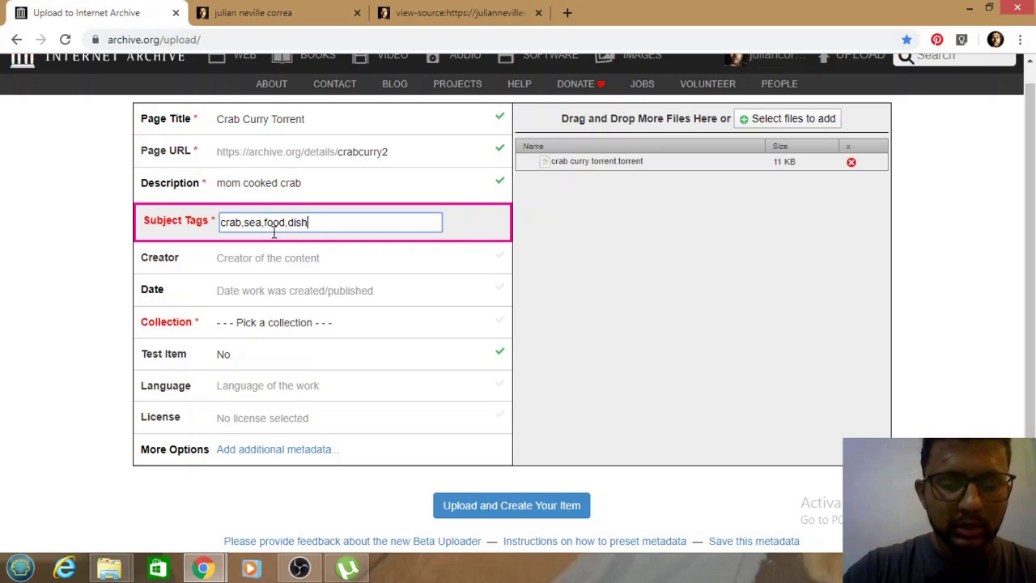
pyautogui.write(',')
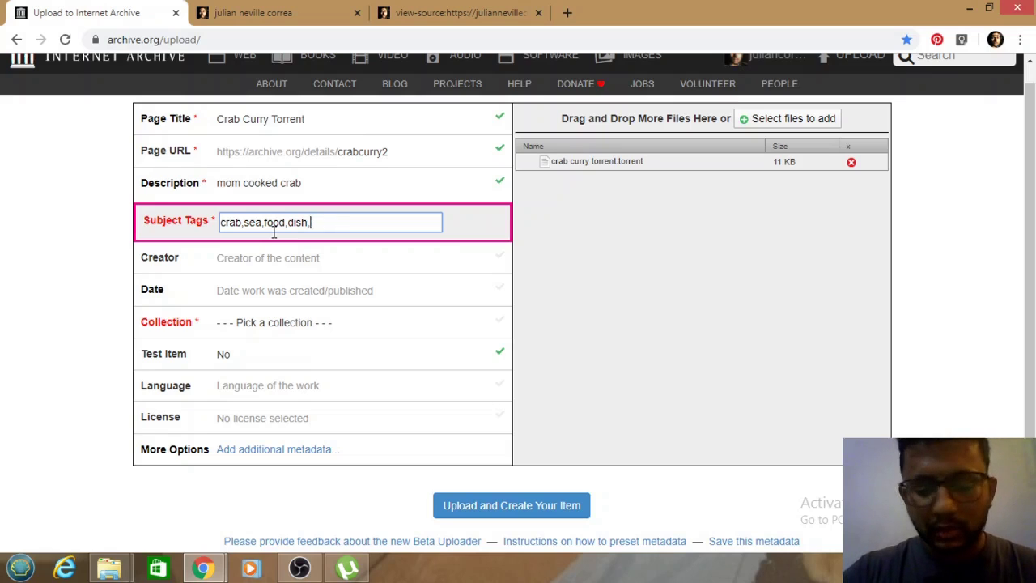
pyautogui.write('ric')
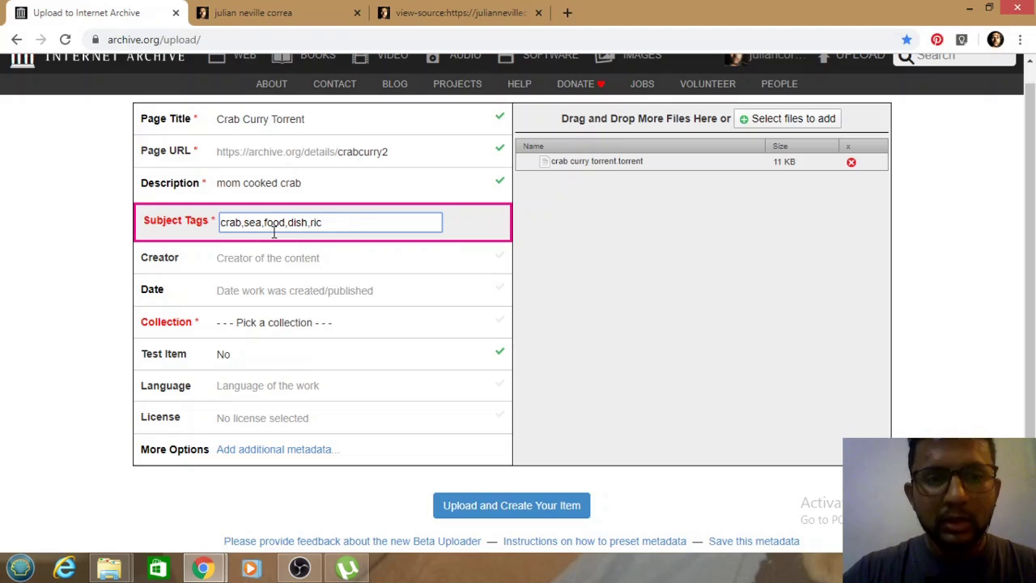
pyautogui.press('BackSpace')
pyautogui.press('BackSpace')
pyautogui.write('ecipe')
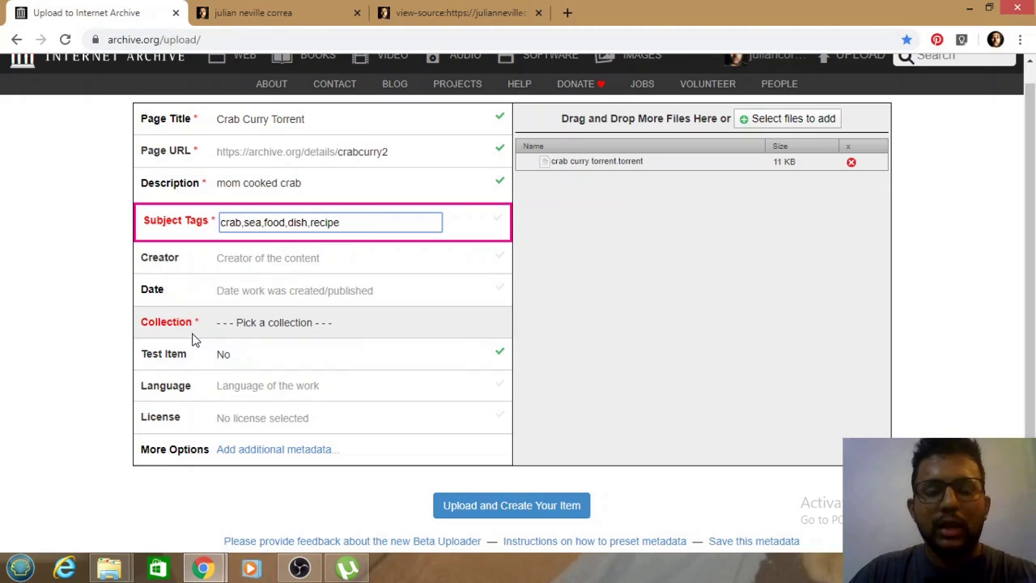
# Step: Assign the new item to the Community movies collection
pyautogui.click(308, 324)
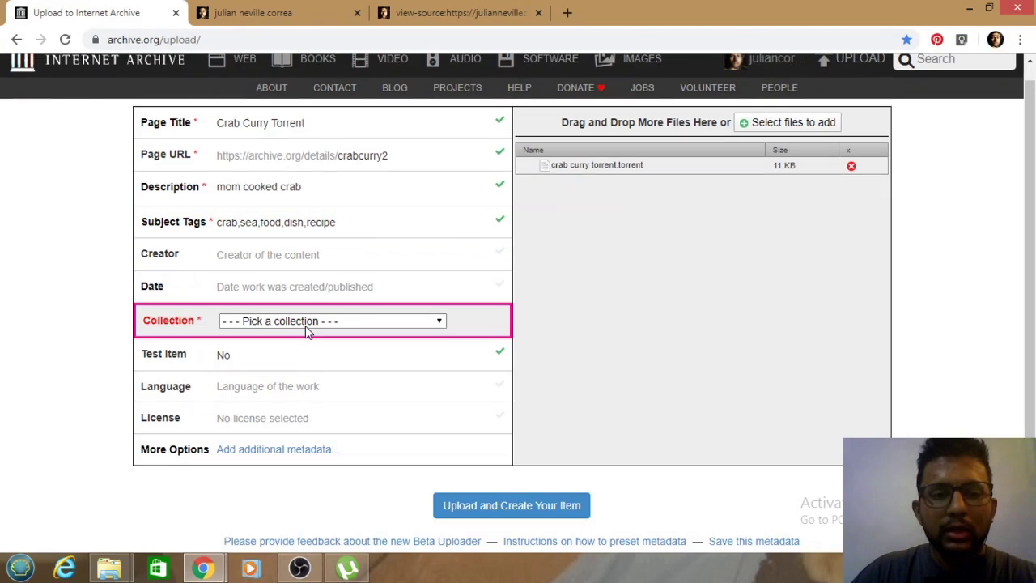
pyautogui.click(439, 323)
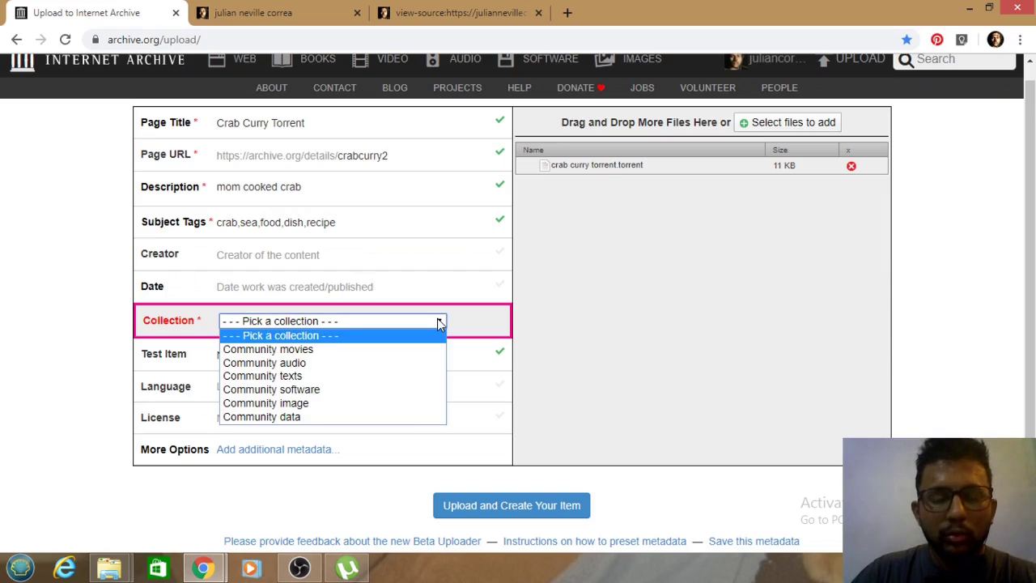
pyautogui.click(330, 351)
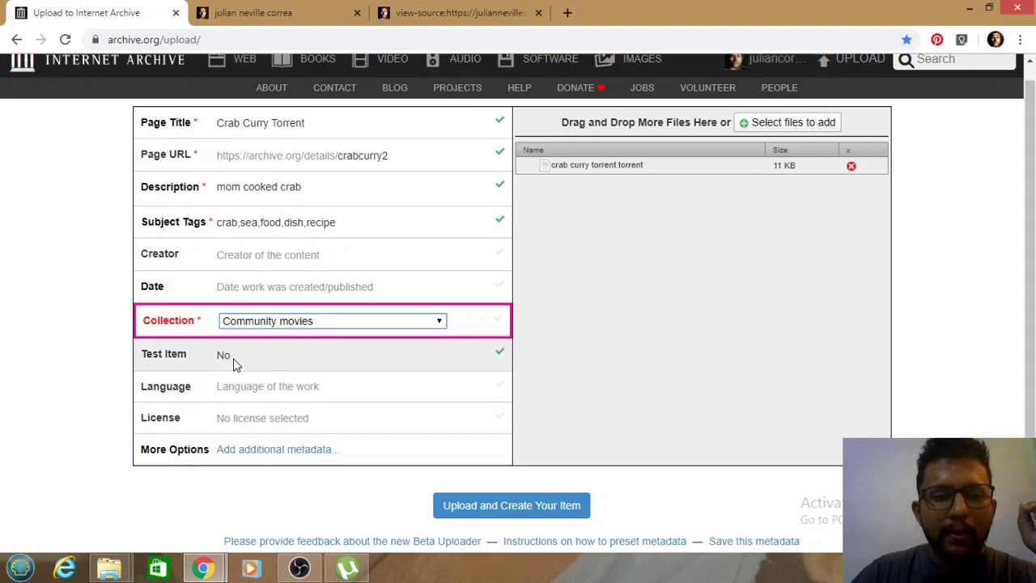
# Step: Set the item's license to CC0 "No Rights Reserved", and upload and create the item
pyautogui.click(250, 419)
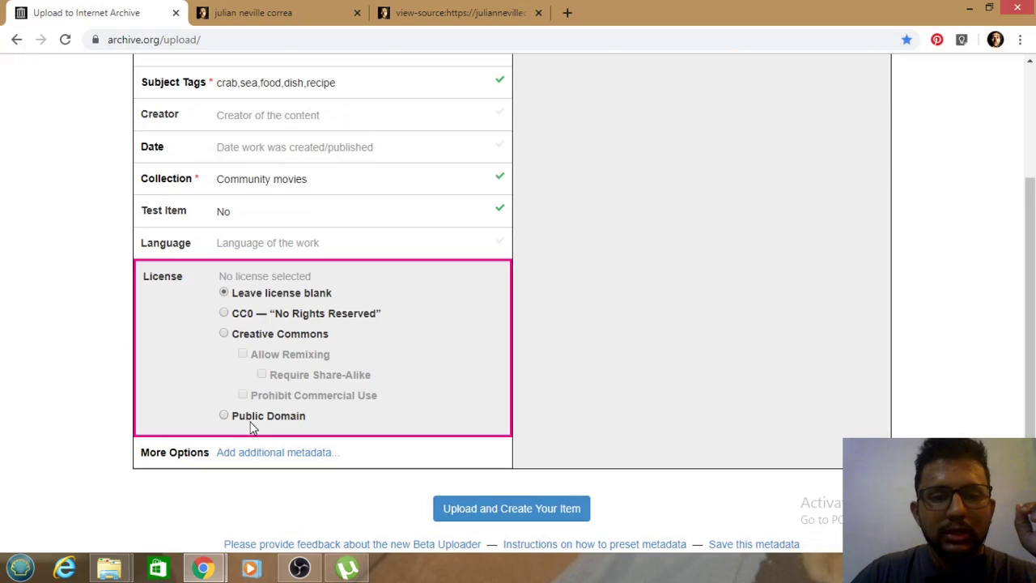
pyautogui.click(224, 314)
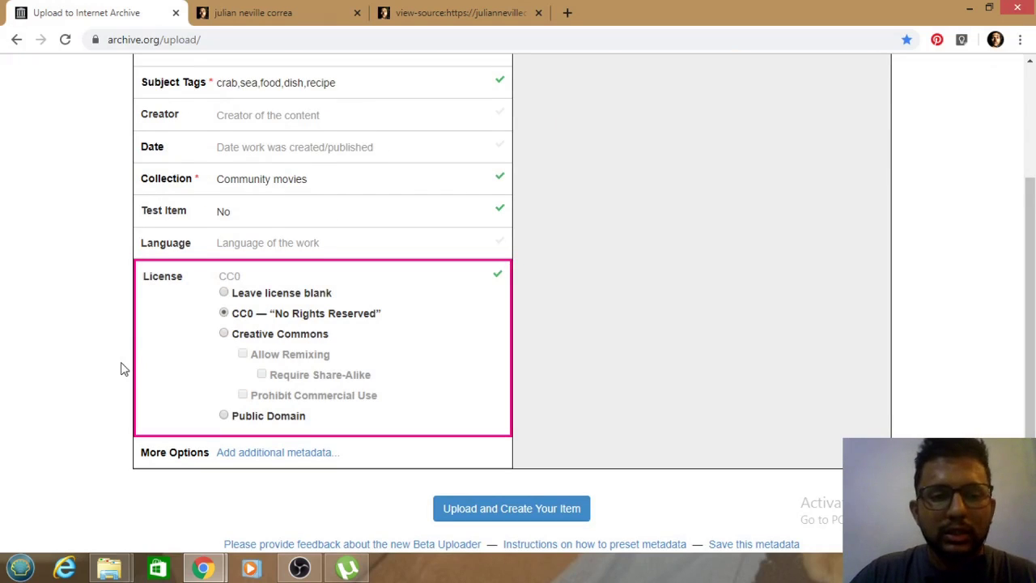
pyautogui.click(519, 509)
pyautogui.scroll(-2, 527, 500)
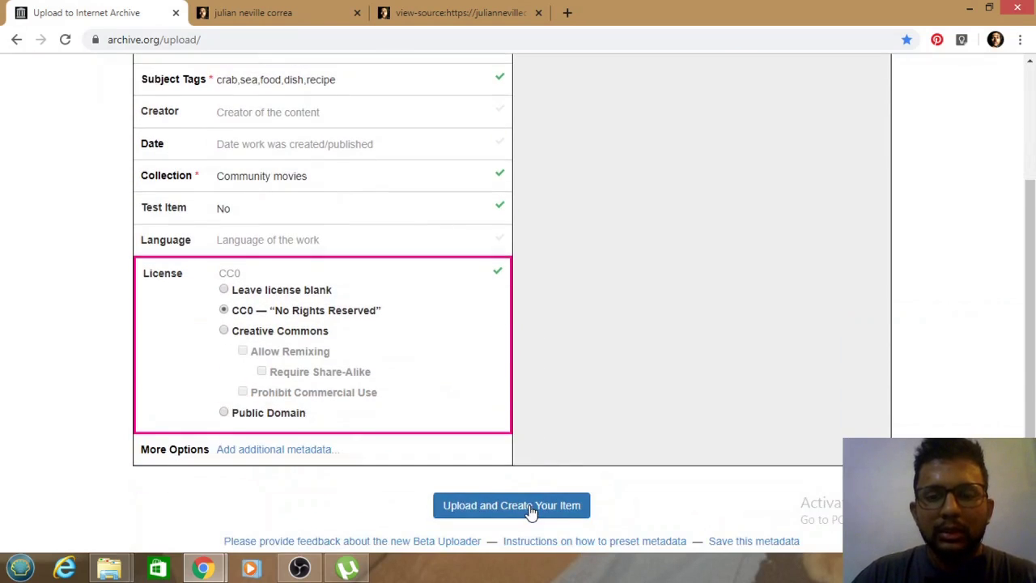
pyautogui.scroll(-2, 527, 484)
pyautogui.click(514, 508)
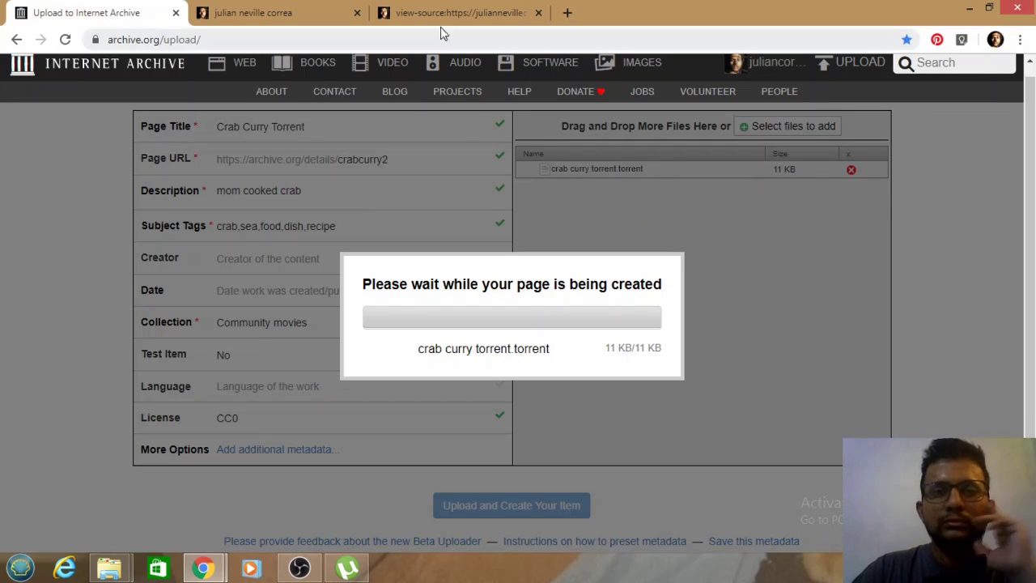
# Step: Close the page source and blog pages, leaving the Internet Archive upload page open
pyautogui.click(530, 14)
pyautogui.click(342, 16)
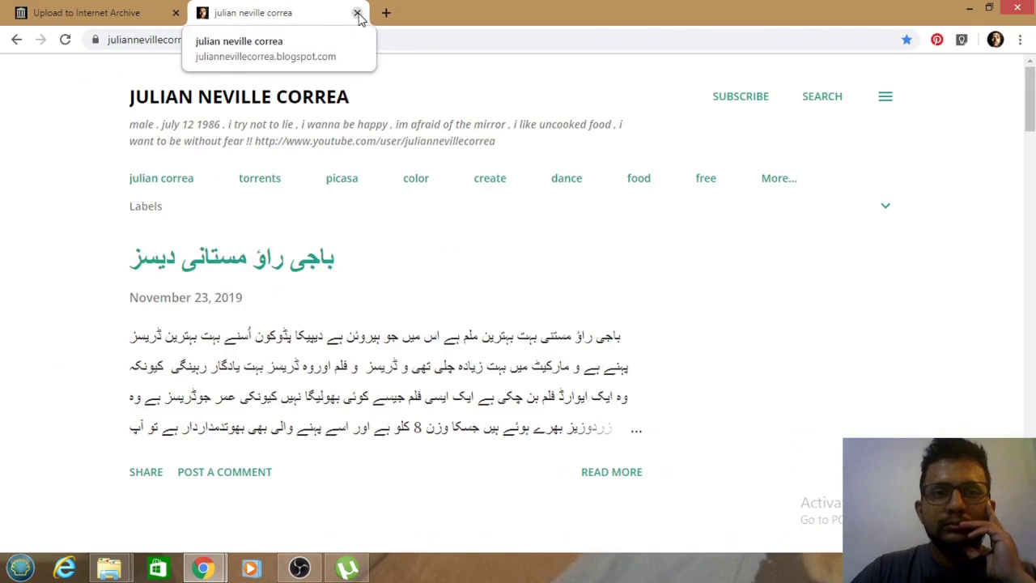
pyautogui.click(357, 13)
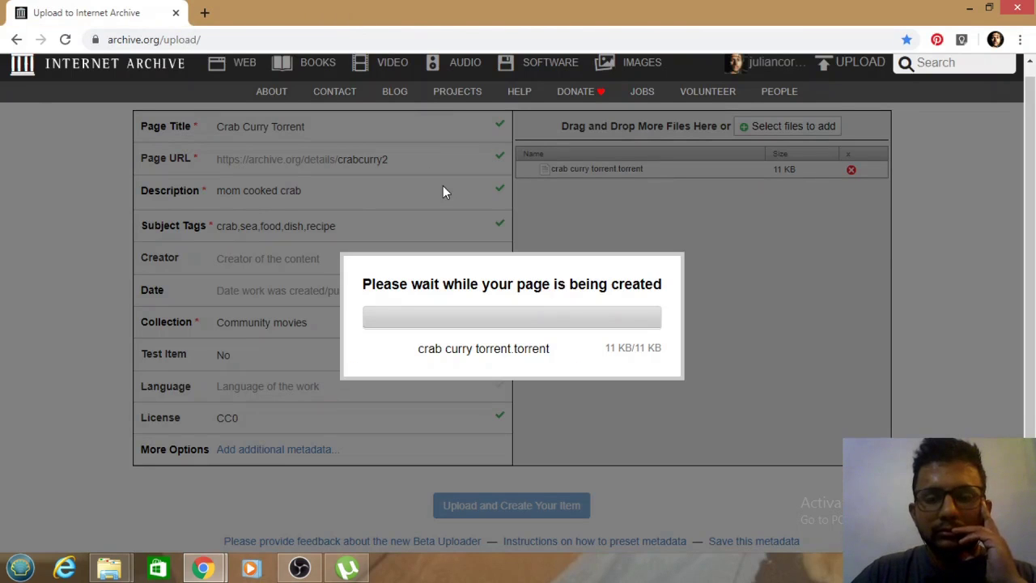
pyautogui.click(314, 568)
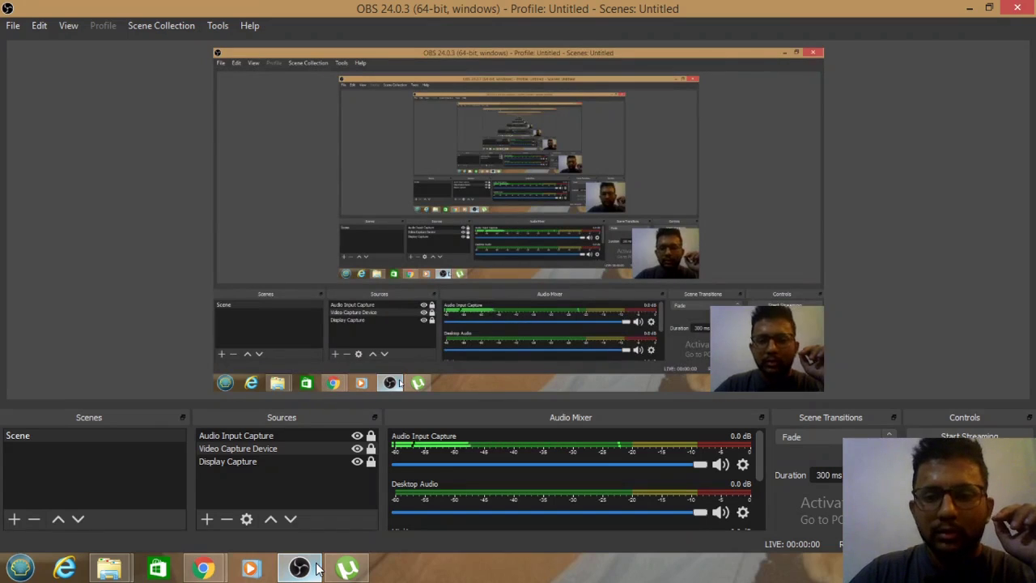
pyautogui.click(315, 568)
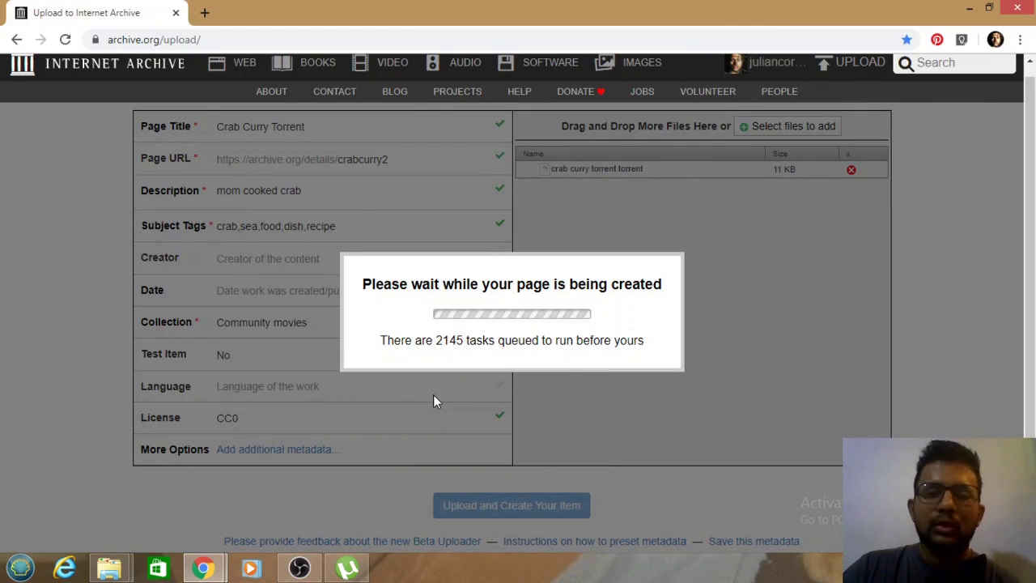
# Step: Switch to µTorrent, add the crab curry torrent file again and load its trackers into the existing torrent
pyautogui.click(349, 569)
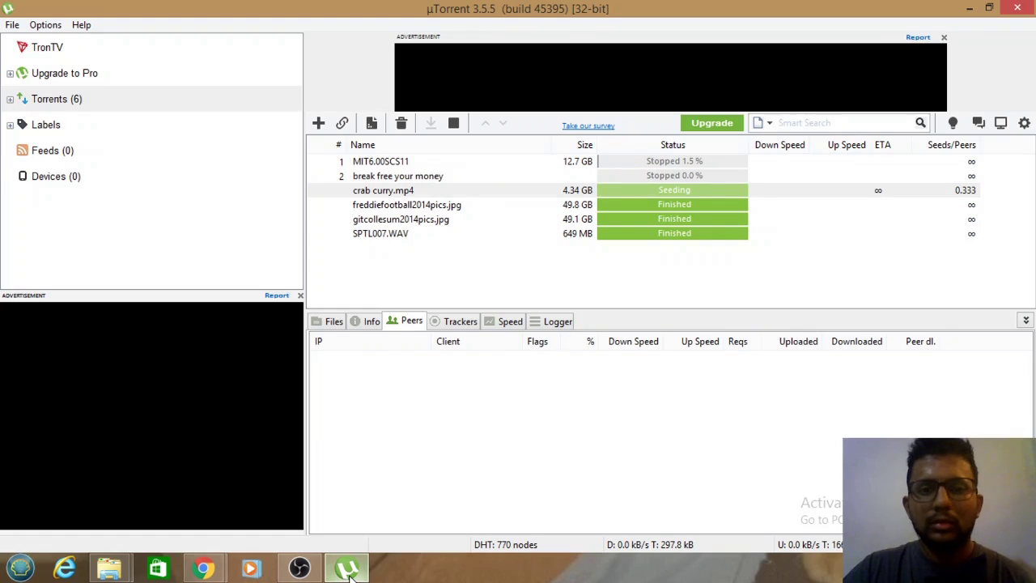
pyautogui.click(318, 122)
pyautogui.click(299, 229)
pyautogui.click(664, 407)
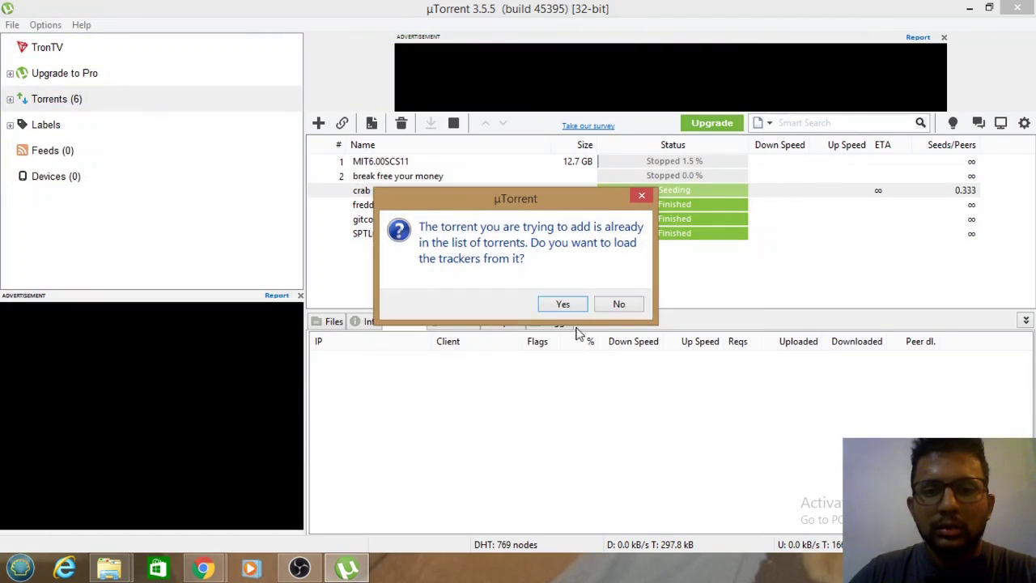
pyautogui.click(574, 306)
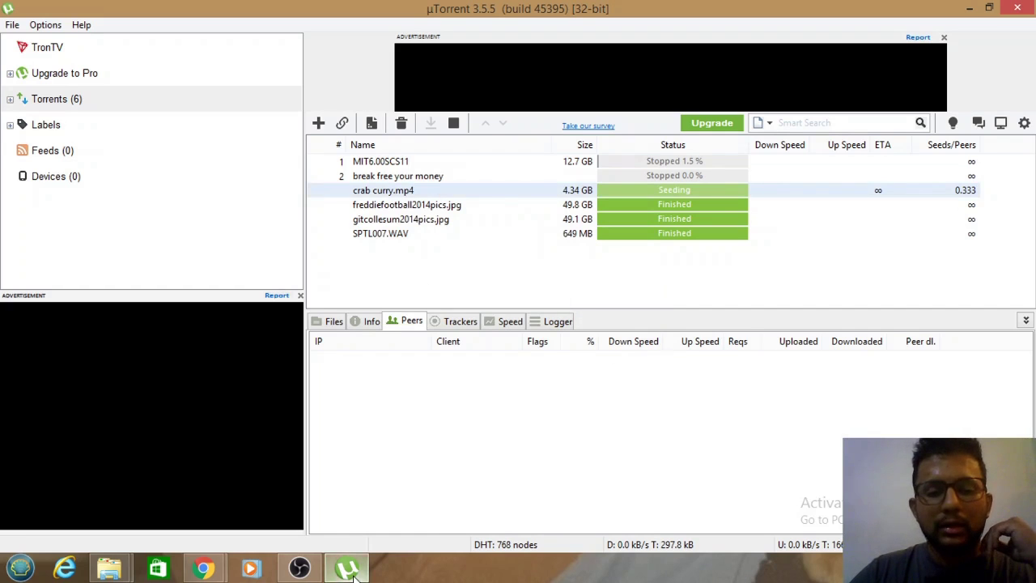
pyautogui.moveTo(310, 572)
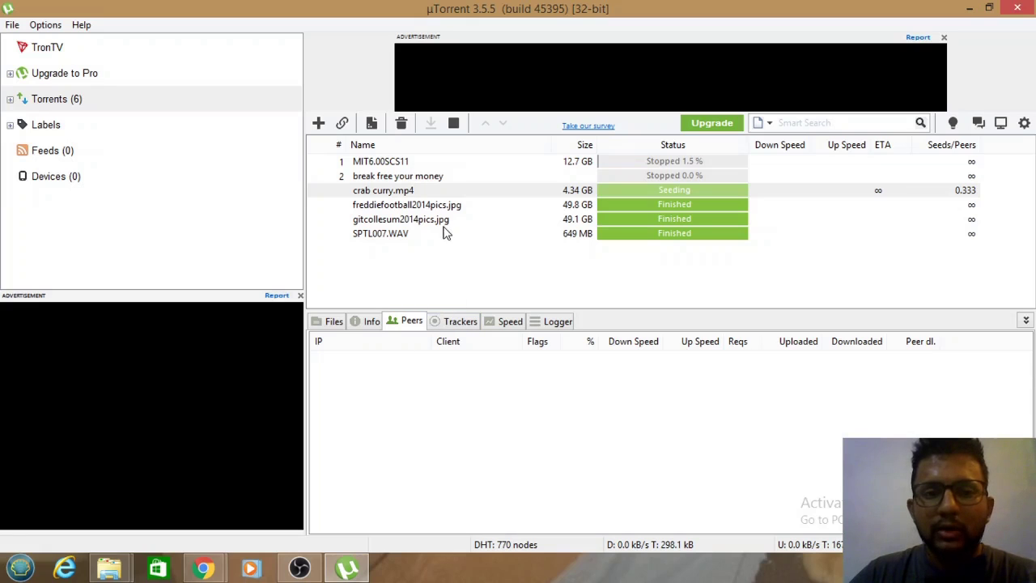
pyautogui.click(299, 568)
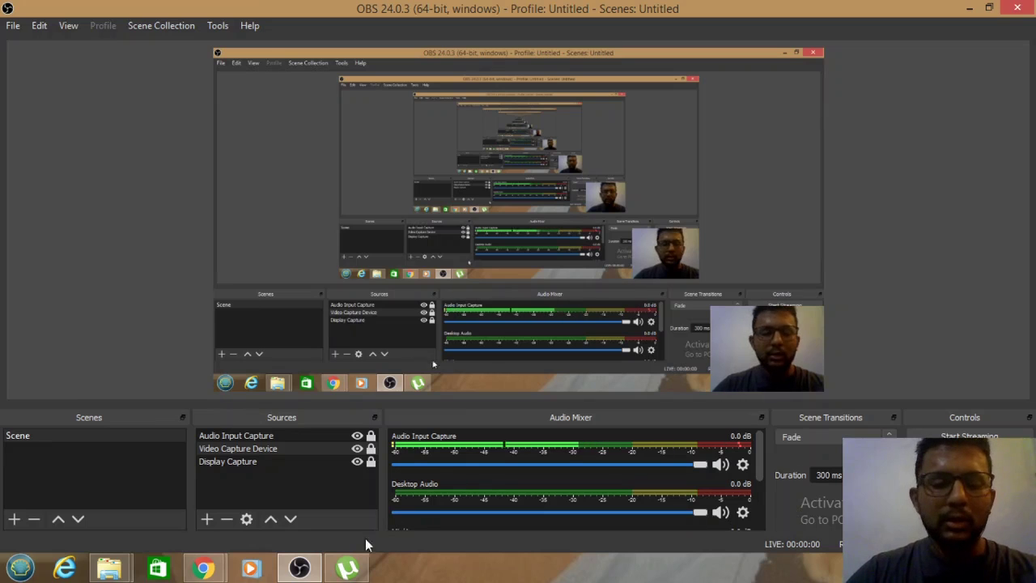
pyautogui.click(349, 569)
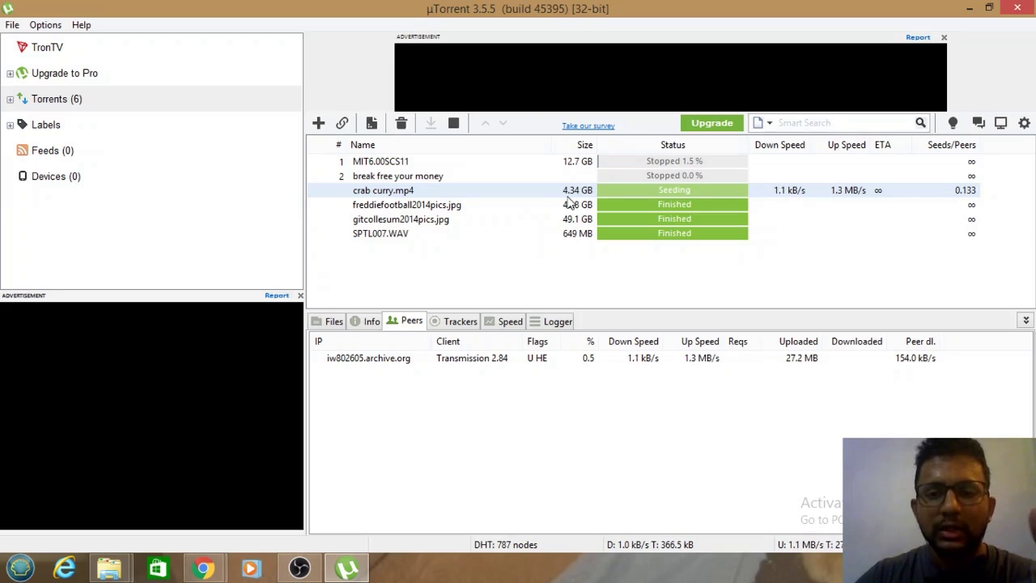
# Step: Switch to the Chrome window holding the crabcurry metadata editor and look through the form
pyautogui.click(217, 569)
pyautogui.click(121, 485)
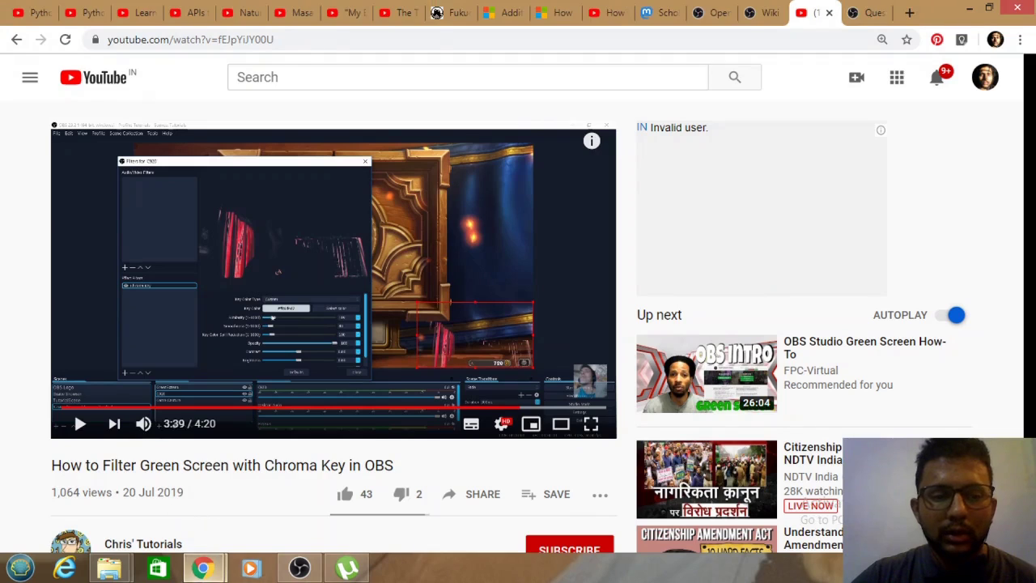
pyautogui.moveTo(207, 570)
pyautogui.click(231, 527)
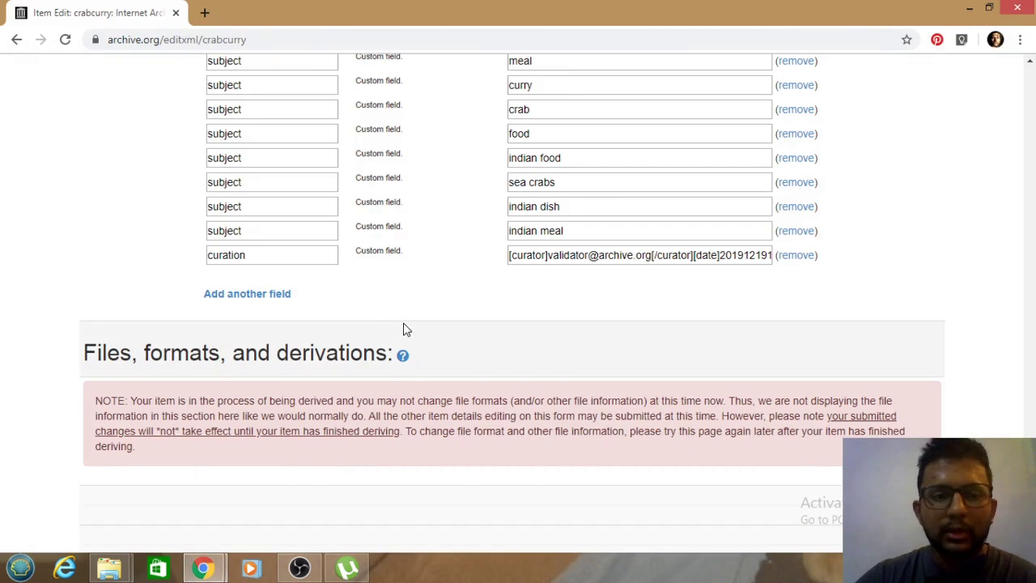
pyautogui.scroll(-1, 404, 356)
pyautogui.click(512, 540)
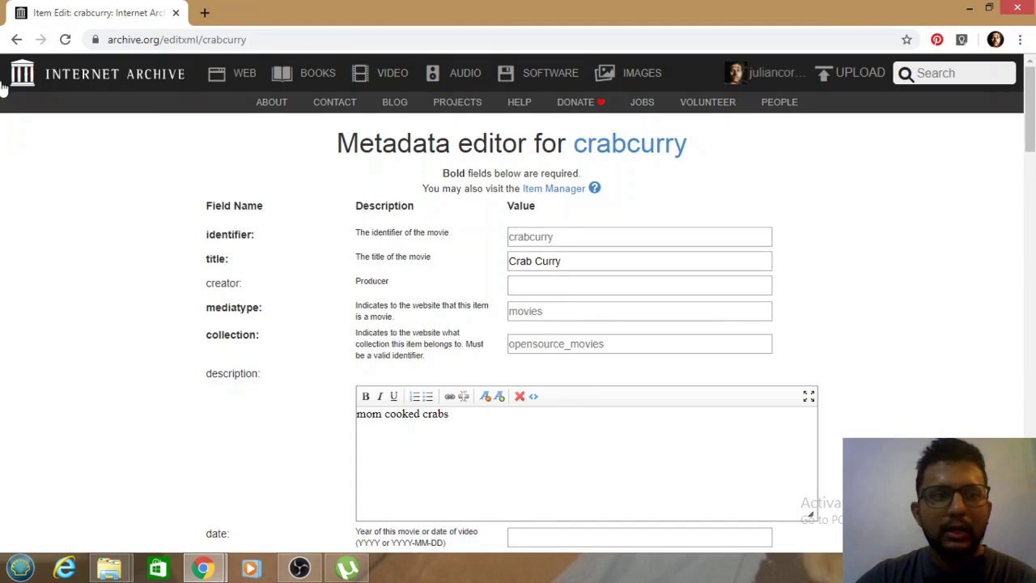
# Step: Go back from the metadata editor to the Crab Curry item's details page and look it over
pyautogui.click(16, 39)
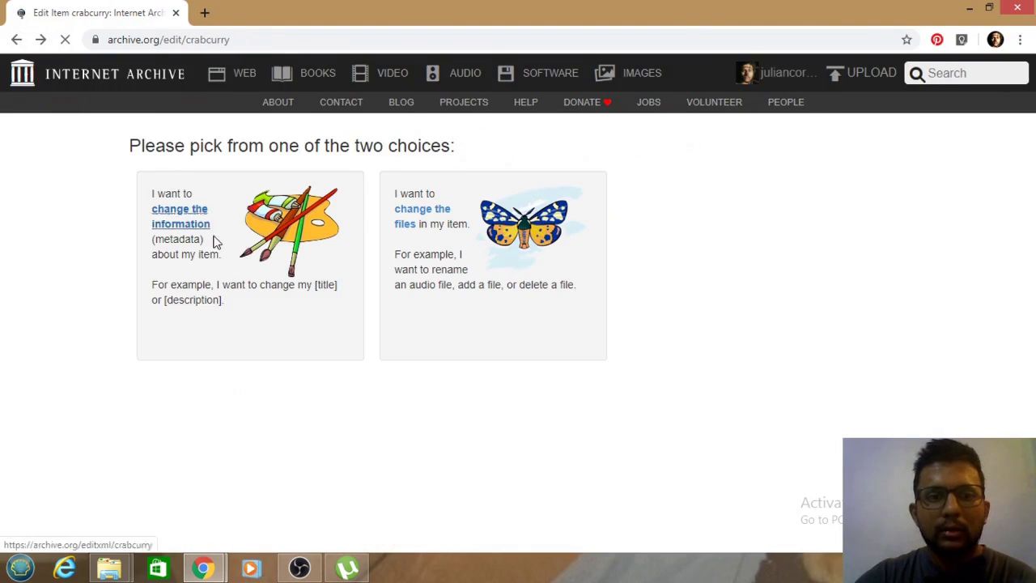
pyautogui.click(13, 40)
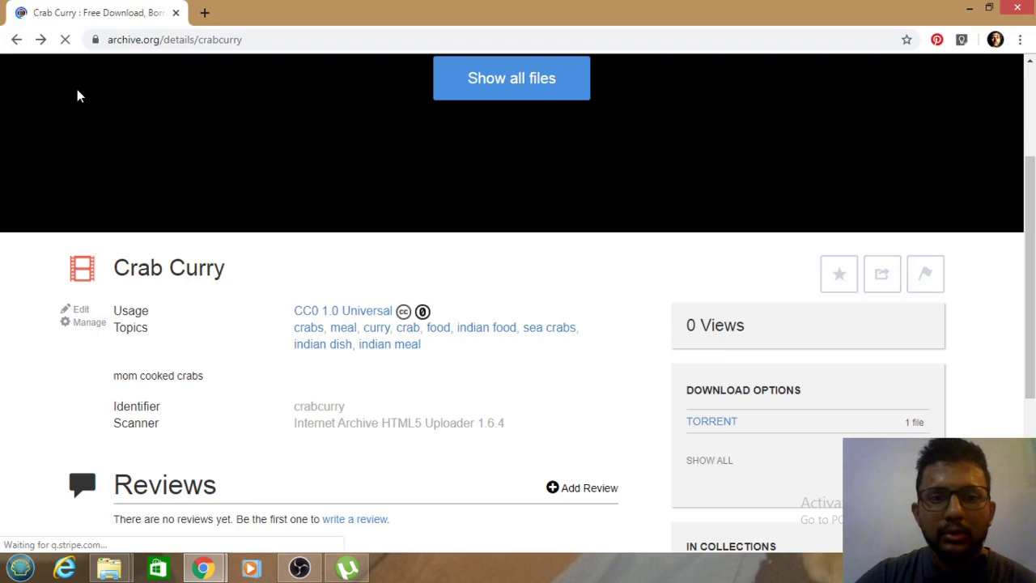
pyautogui.scroll(3, 350, 208)
pyautogui.scroll(-3, 736, 162)
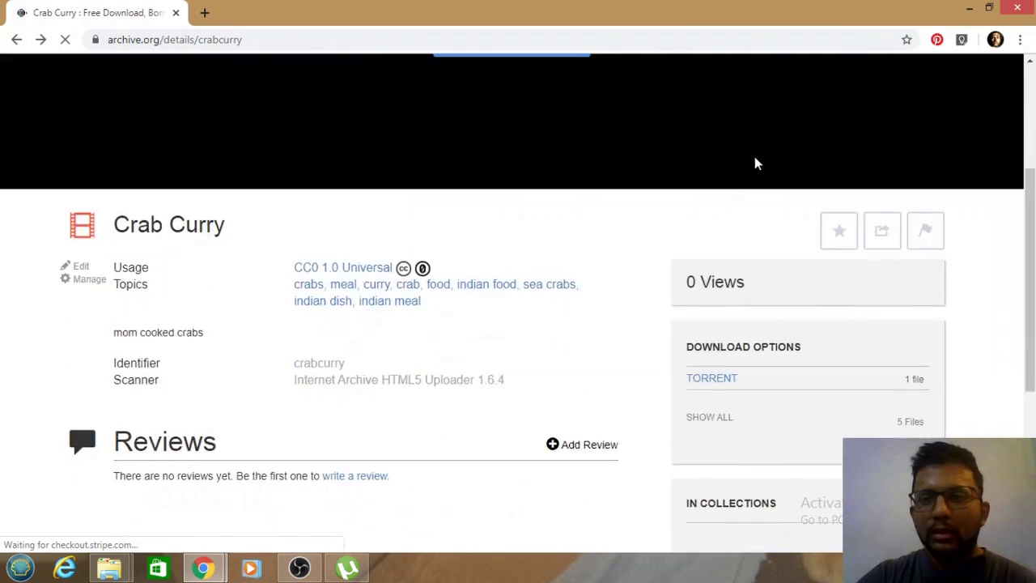
pyautogui.scroll(3, 840, 97)
# Step: List the account's own uploads and open the Crab Curry item from them
pyautogui.click(774, 73)
pyautogui.click(766, 112)
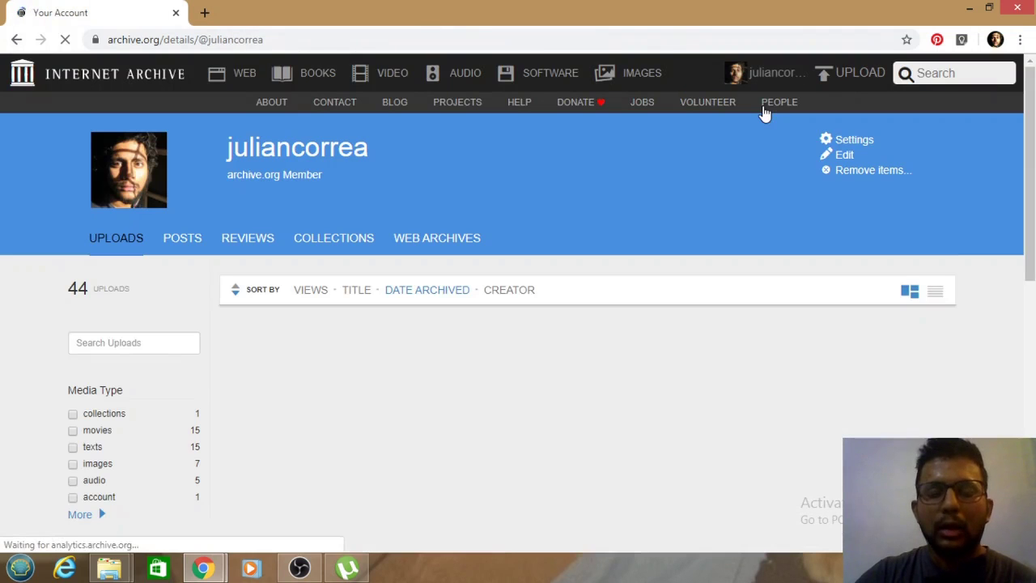
pyautogui.scroll(-3, 547, 219)
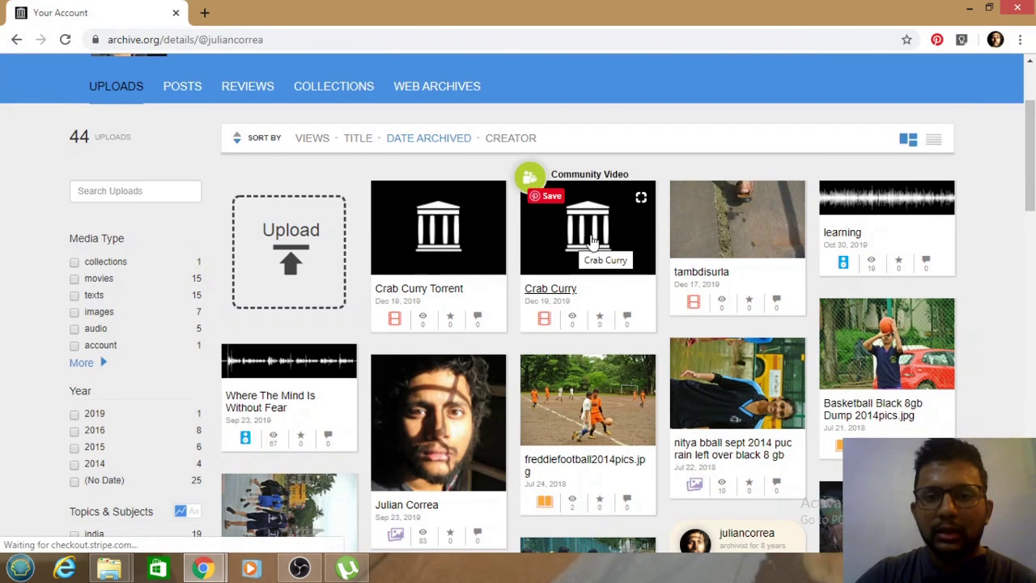
pyautogui.click(603, 227)
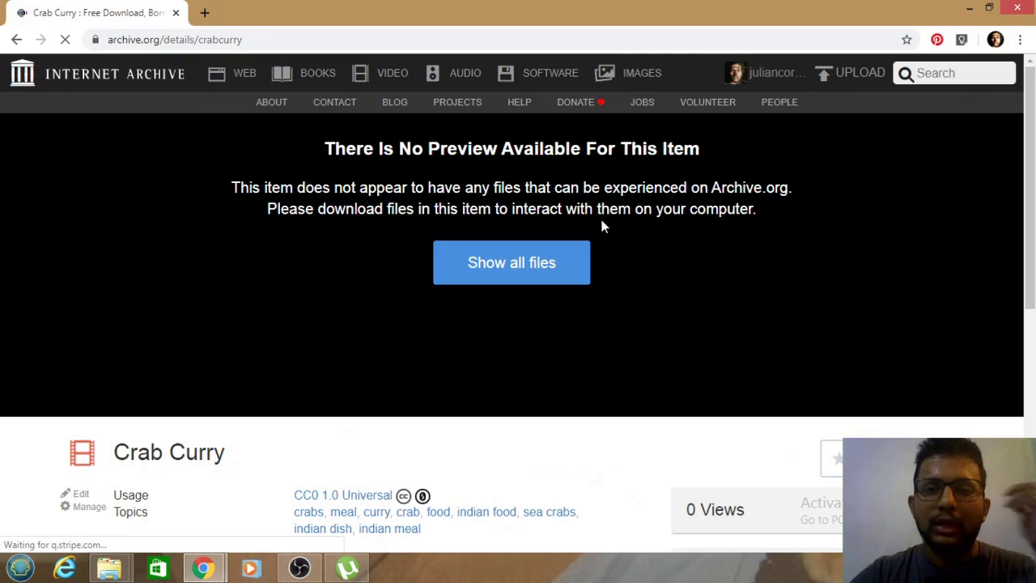
# Step: Open the Crab Curry item for editing and choose to change its information (metadata)
pyautogui.scroll(-5, 612, 217)
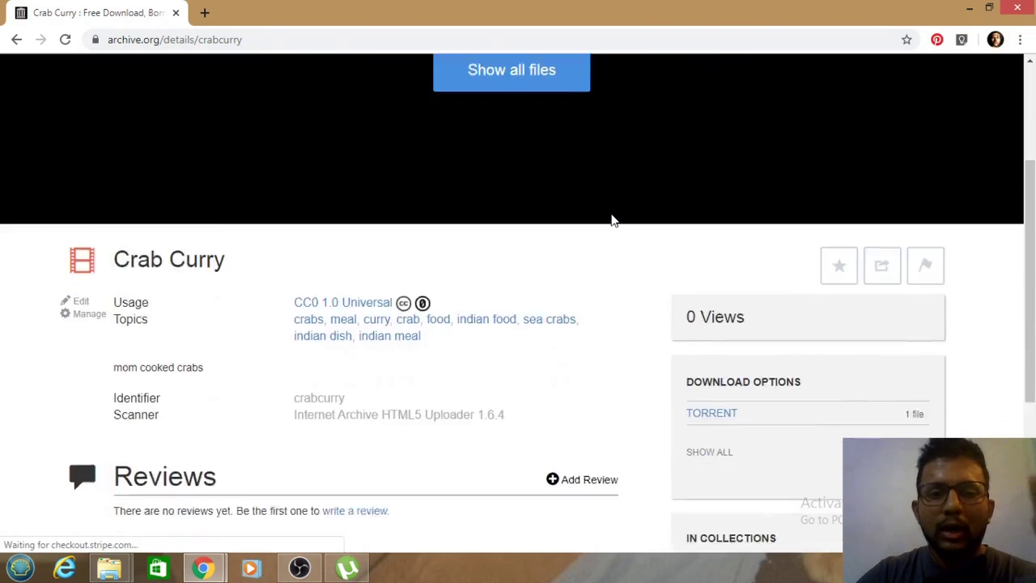
pyautogui.scroll(2, 114, 281)
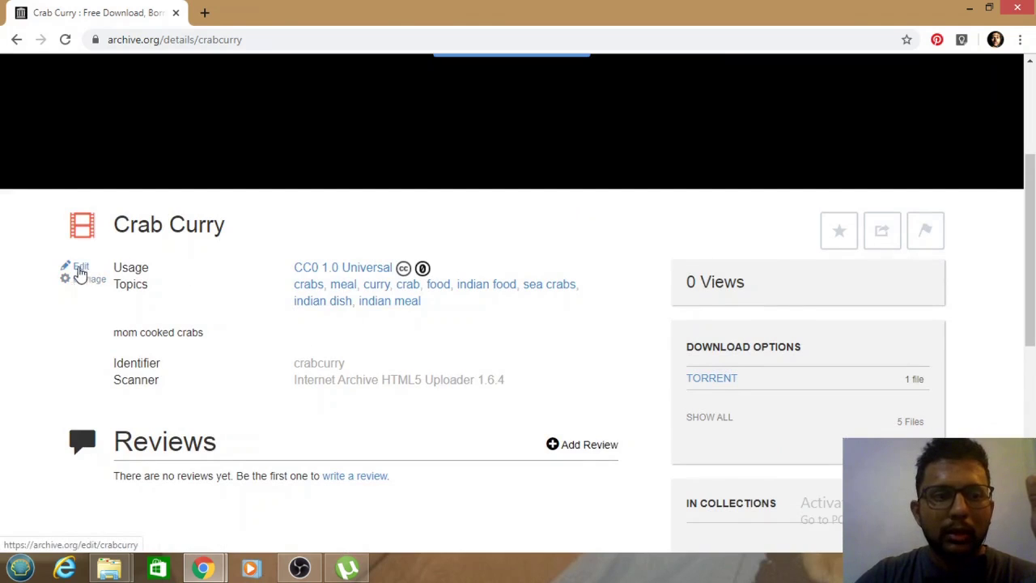
pyautogui.click(81, 270)
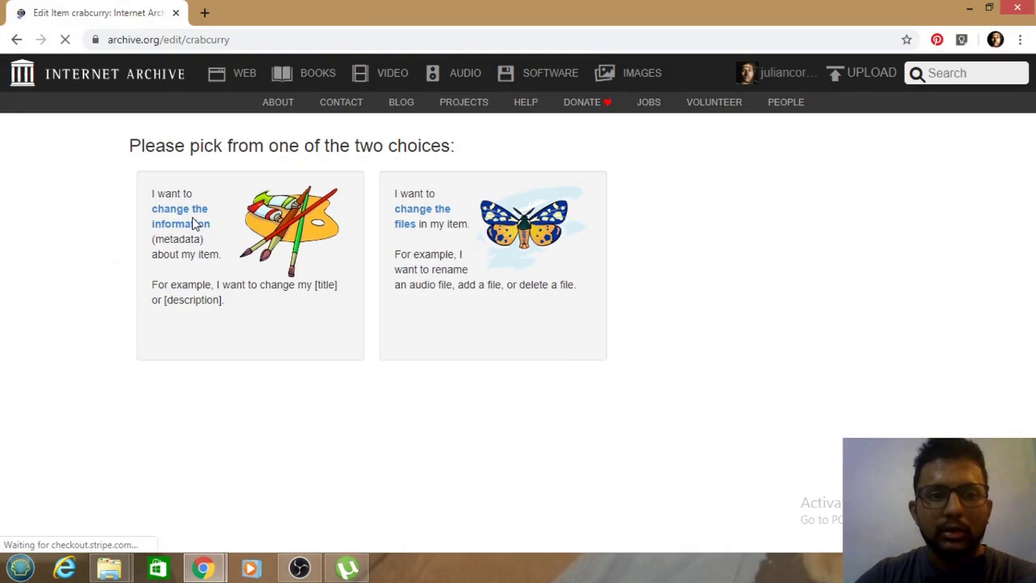
pyautogui.click(190, 230)
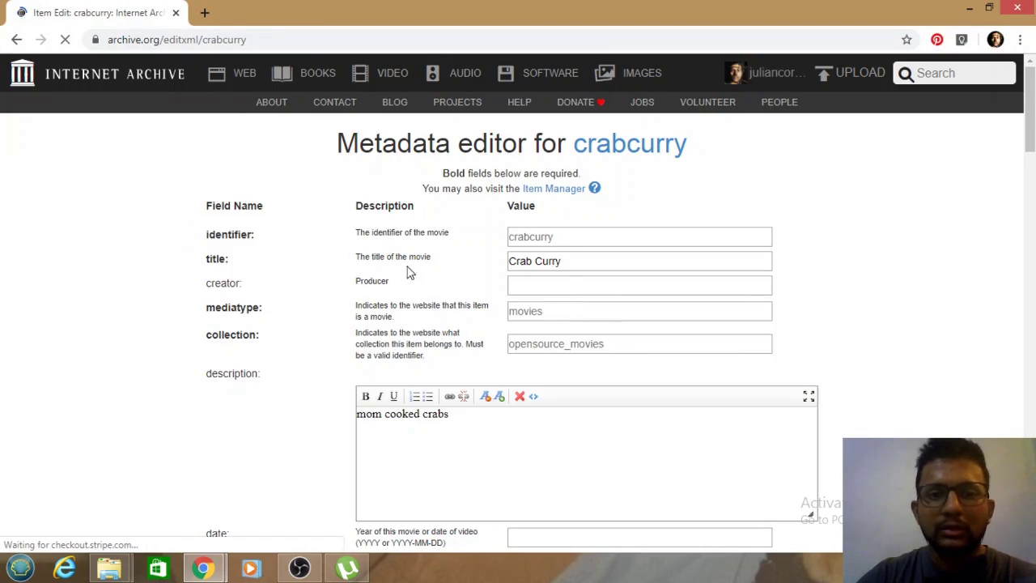
# Step: Look through the crabcurry metadata fields, including the custom subject fields and the note on files, formats and derivations
pyautogui.scroll(-3, 569, 262)
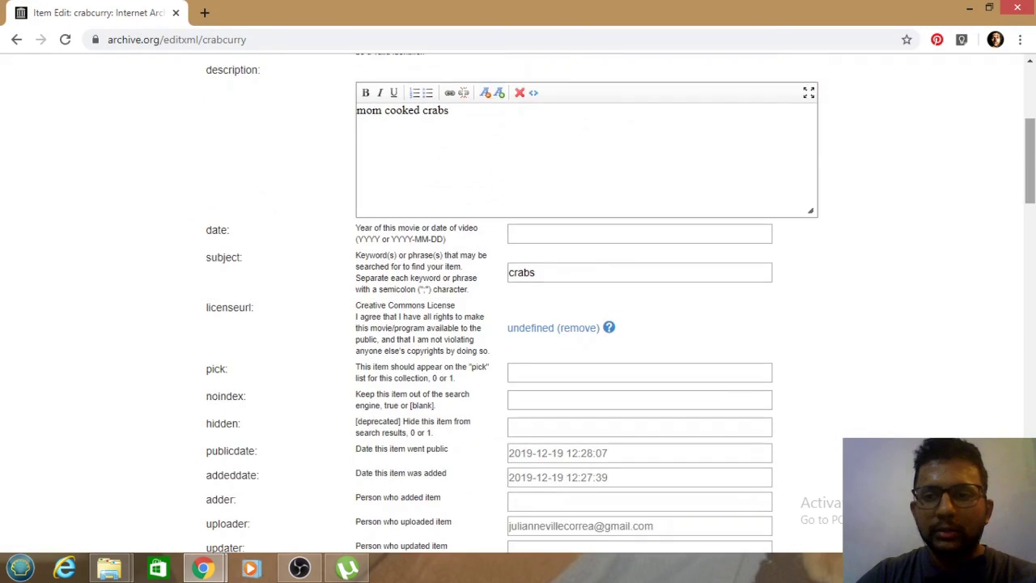
pyautogui.moveTo(1027, 155); pyautogui.dragTo(1031, 198)
pyautogui.scroll(-10, 532, 407)
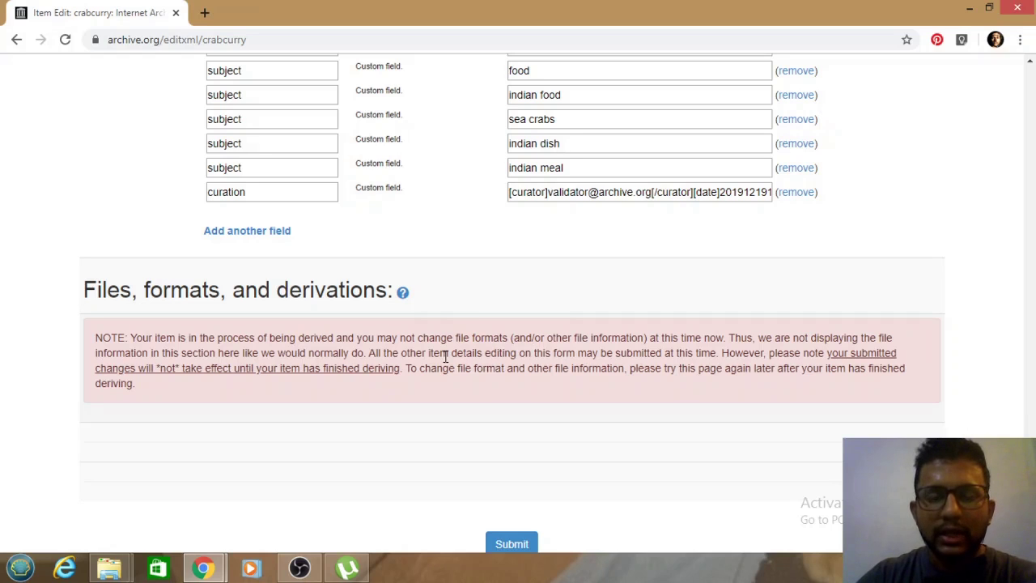
pyautogui.scroll(3, 563, 243)
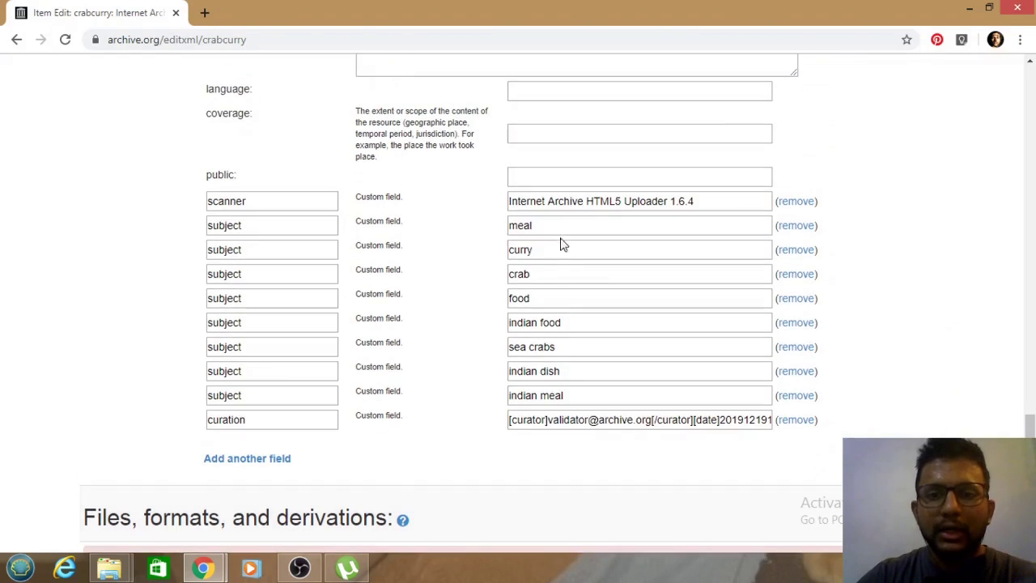
pyautogui.scroll(10, 563, 312)
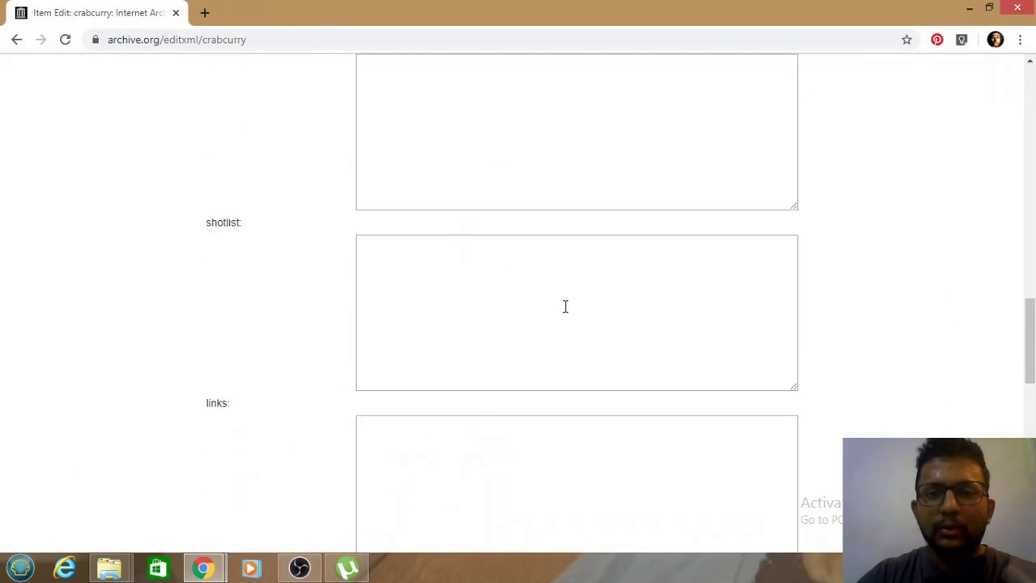
pyautogui.scroll(7, 565, 307)
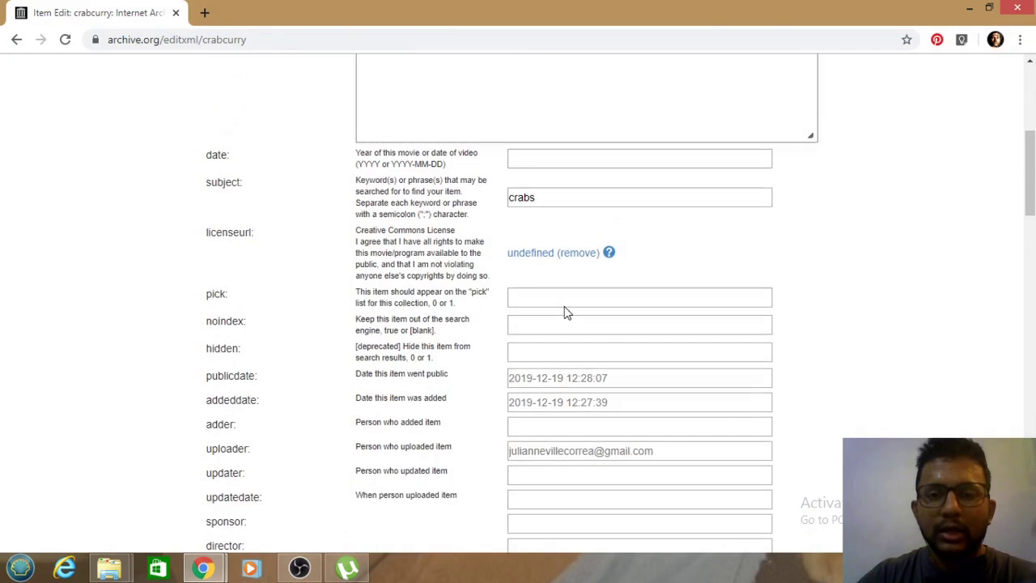
# Step: Switch to µTorrent to check the peers and upload progress of crab curry.mp4, and glance at OBS
pyautogui.scroll(5, 565, 306)
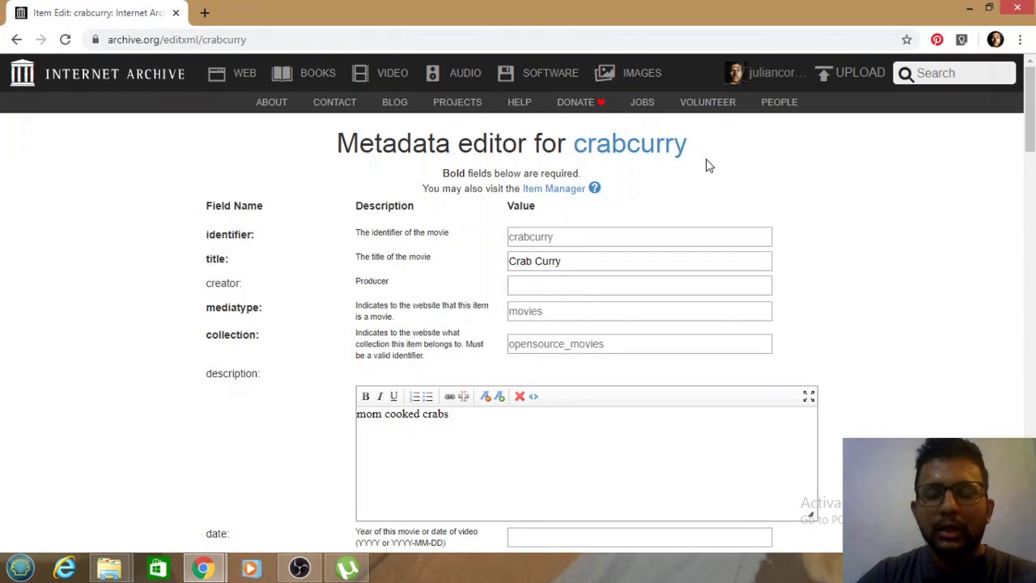
pyautogui.click(362, 569)
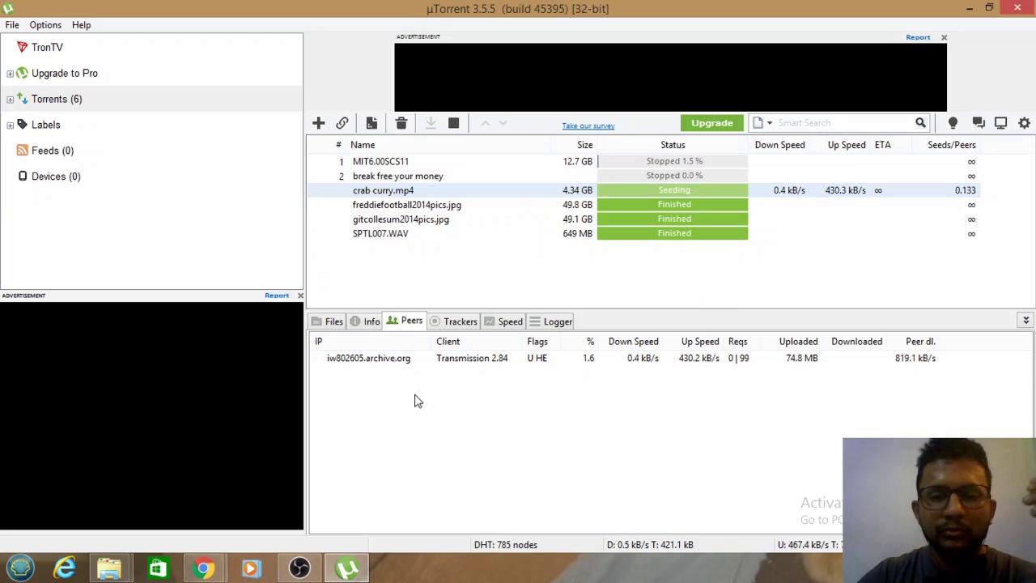
pyautogui.click(299, 569)
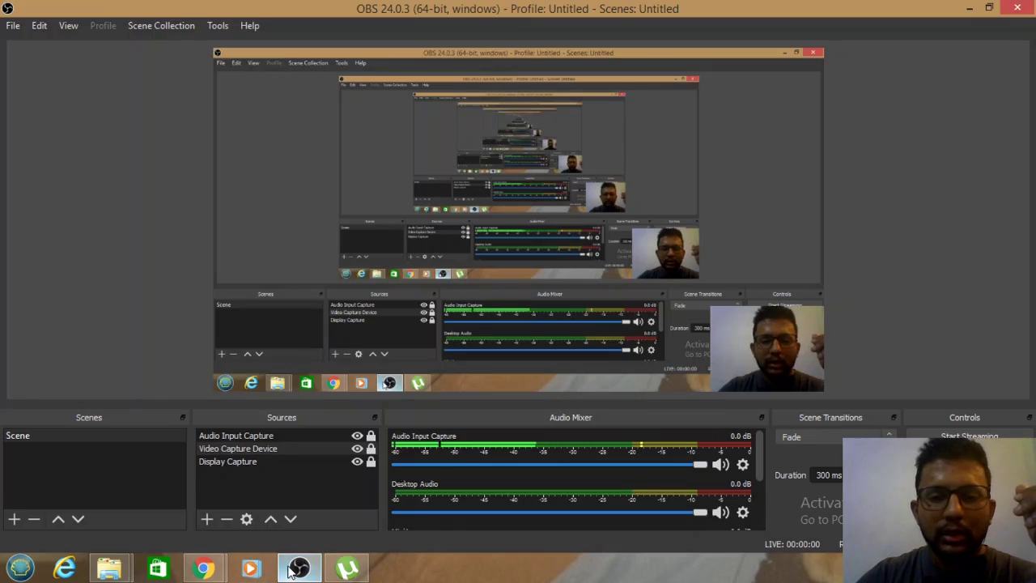
# Step: Switch to the Internet Archive browser window and go back from the crabcurry metadata editor to the account's uploads page
pyautogui.moveTo(204, 569)
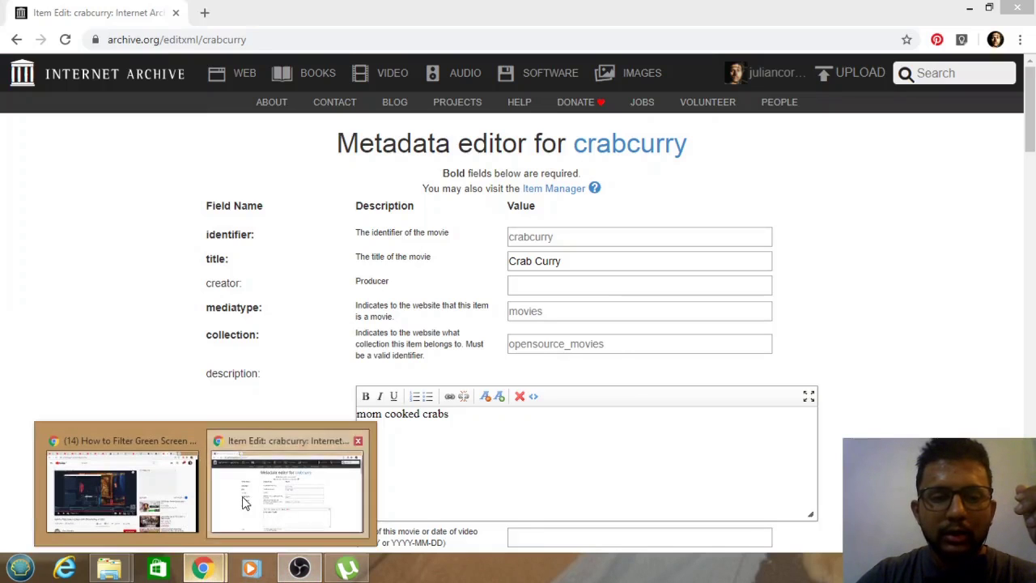
pyautogui.click(242, 496)
pyautogui.click(16, 39)
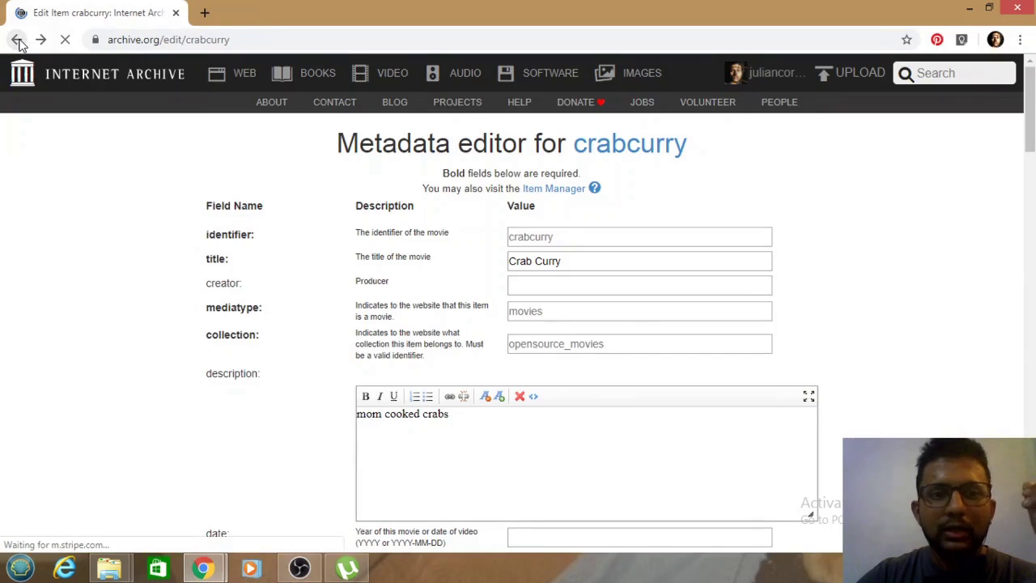
pyautogui.click(16, 39)
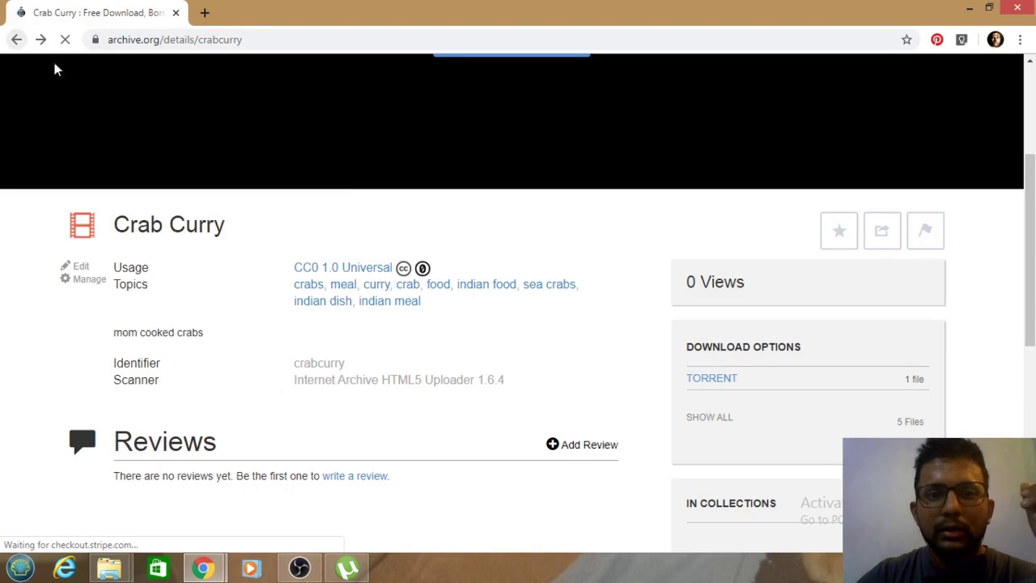
pyautogui.scroll(3, 362, 235)
pyautogui.click(16, 39)
# Step: Look through the account's uploaded items, including the Crab Curry and Crab Curry Torrent entries
pyautogui.scroll(-2, 502, 259)
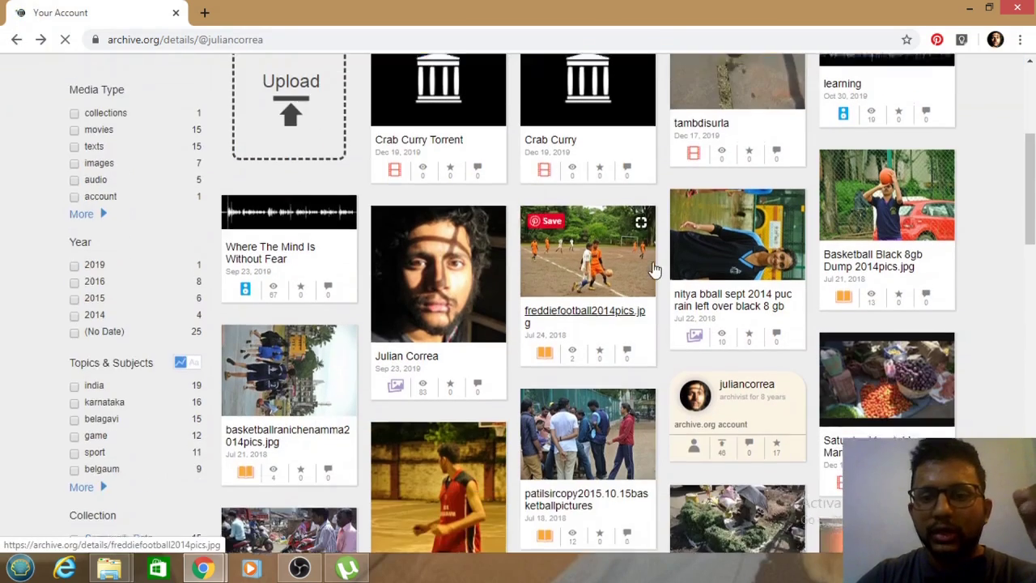
pyautogui.scroll(-5, 623, 267)
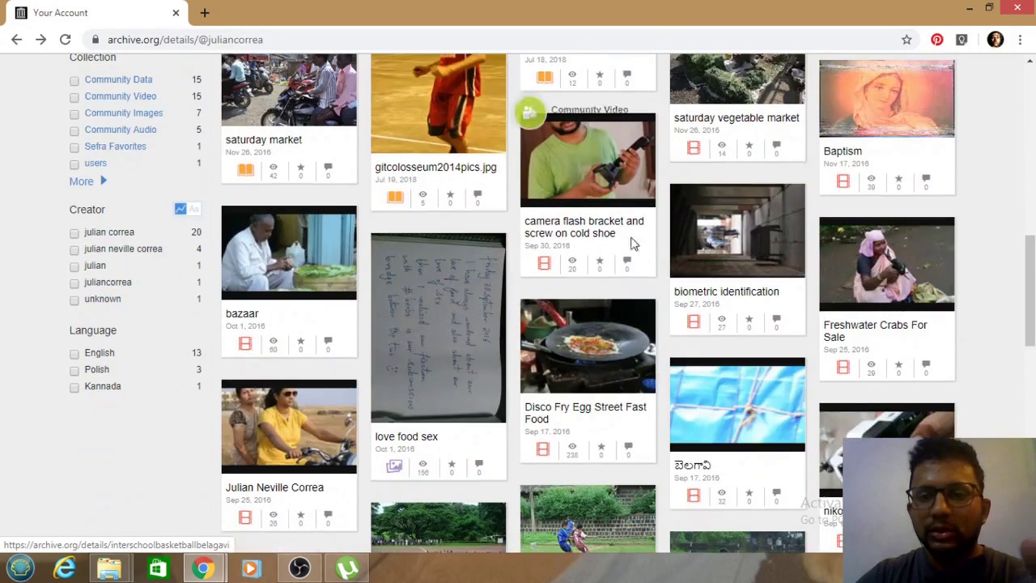
pyautogui.scroll(3, 614, 199)
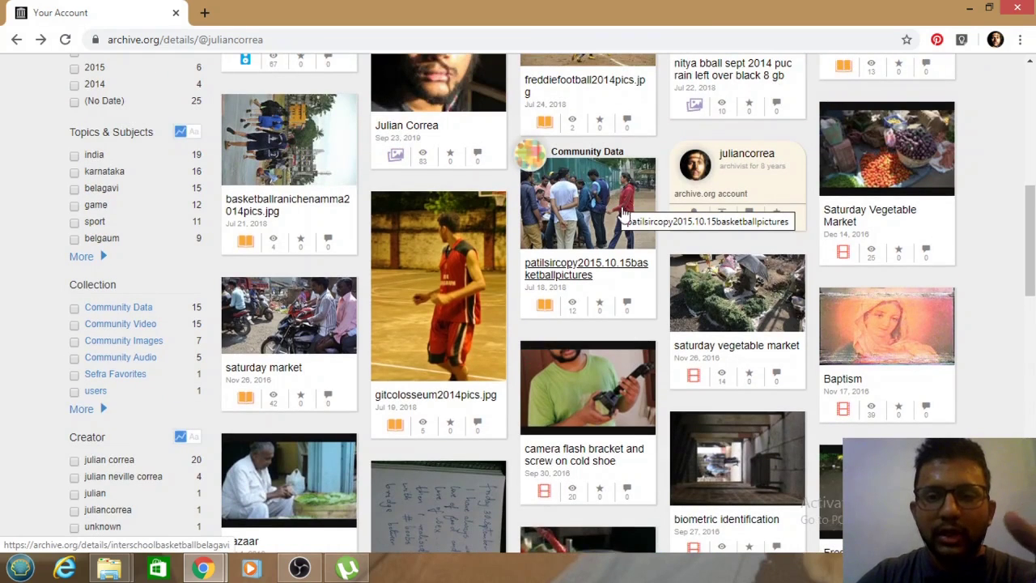
pyautogui.scroll(2, 618, 217)
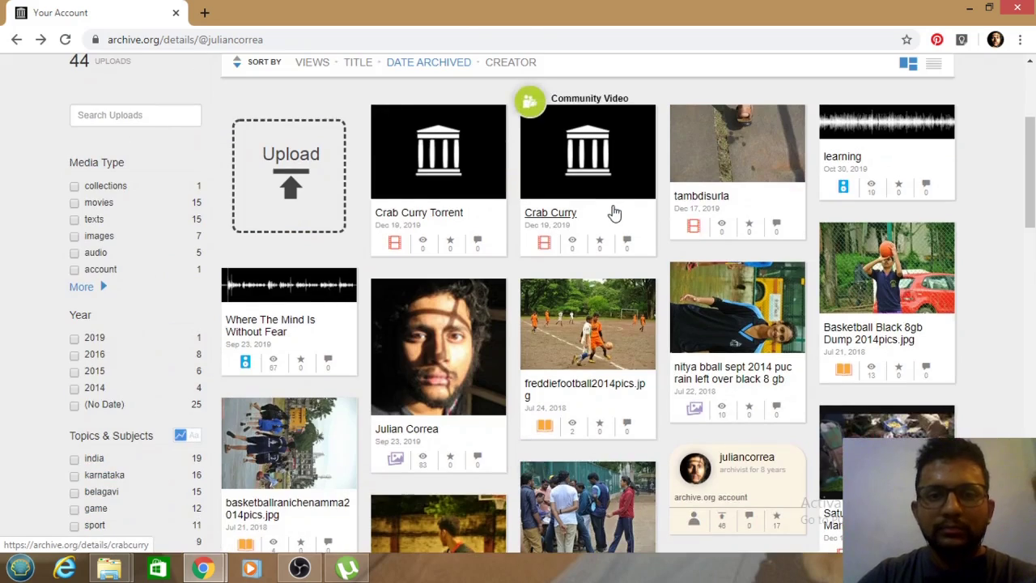
pyautogui.scroll(3, 618, 217)
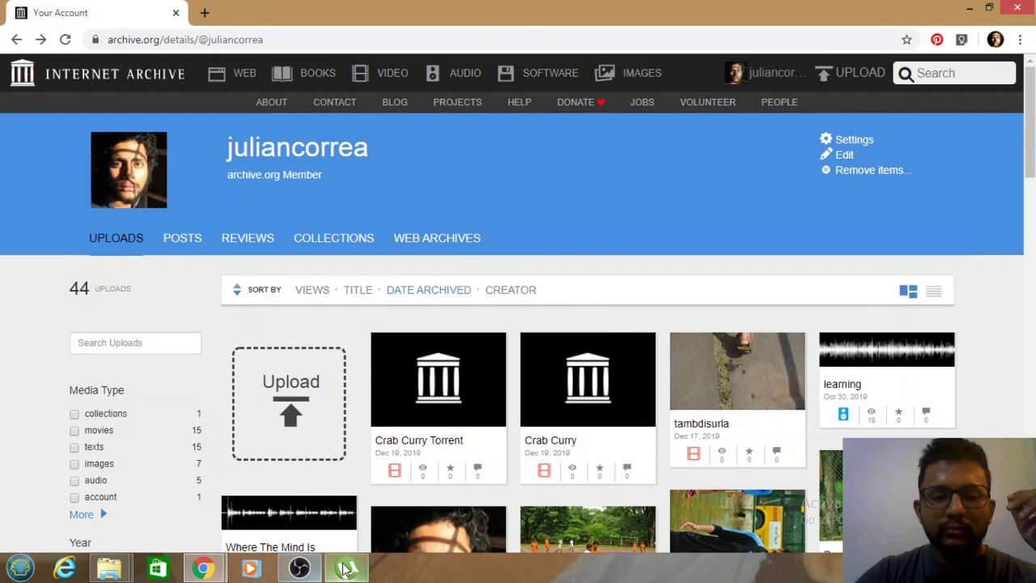
# Step: Switch to µTorrent and update the tracker of the crab curry.mp4 torrent
pyautogui.click(301, 569)
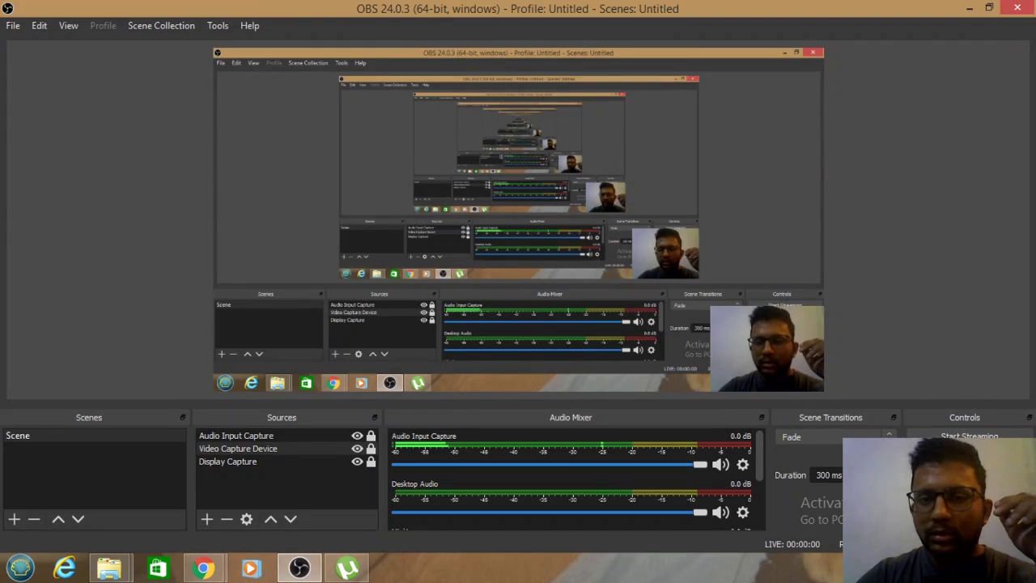
pyautogui.click(354, 564)
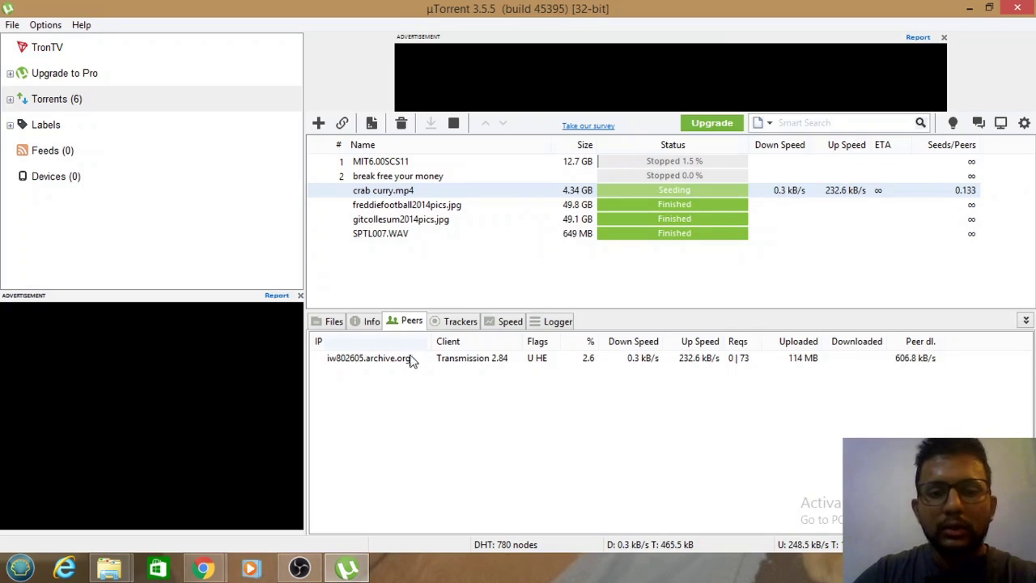
pyautogui.rightClick(408, 190)
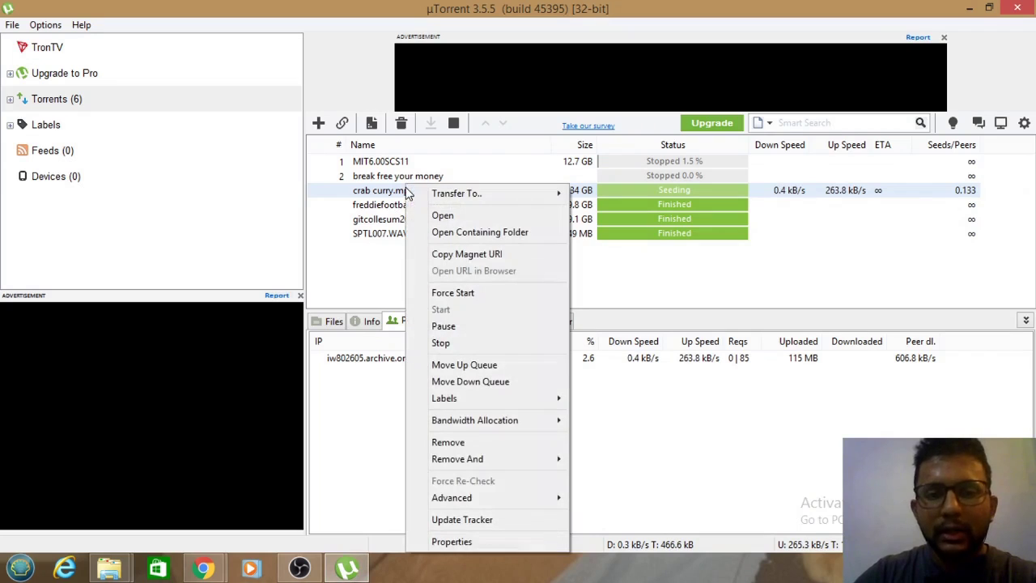
pyautogui.click(476, 522)
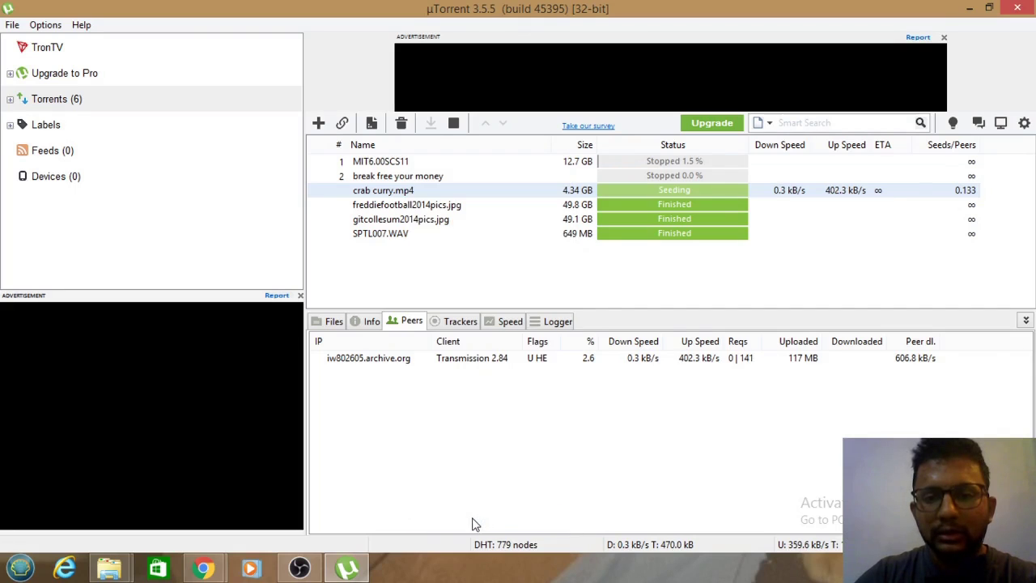